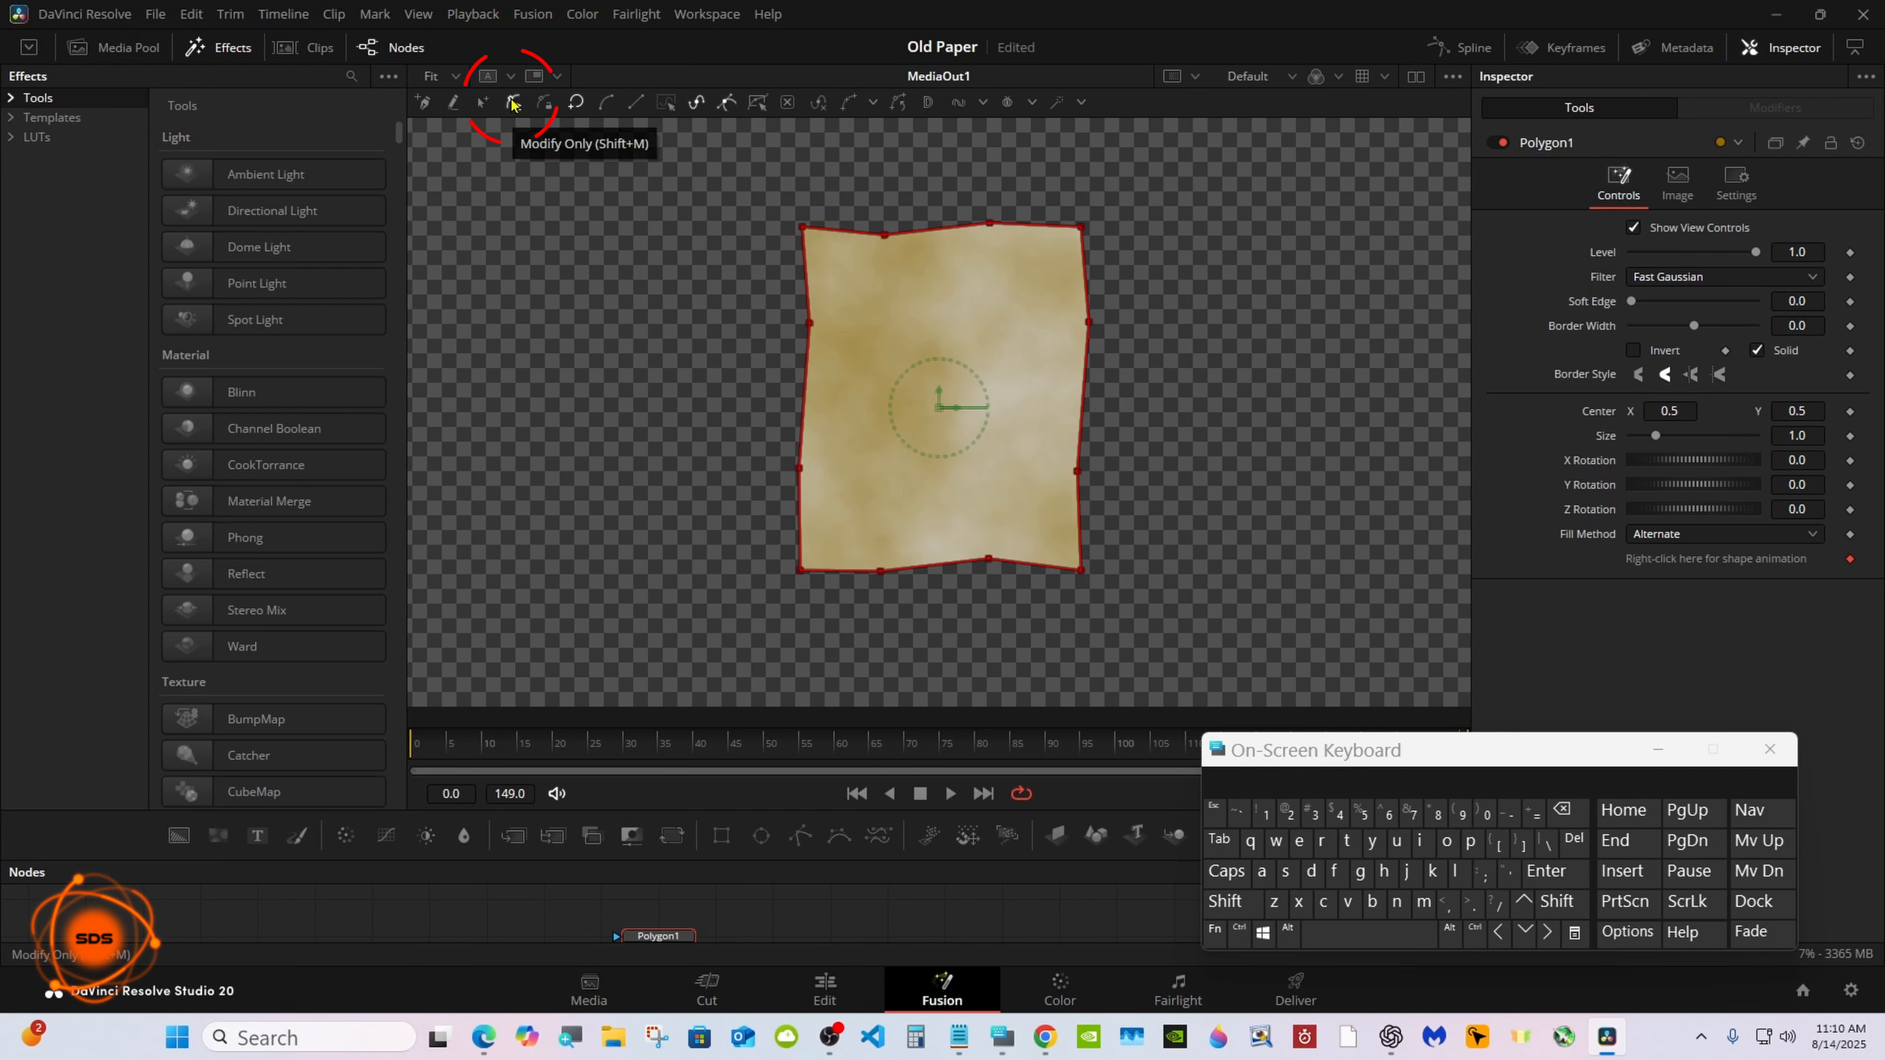
Step: Smooth the polygon's middle points on its side edges and on its top and bottom edges, leaving the mask in Modify Only mode
drag(715, 279, 1154, 505)
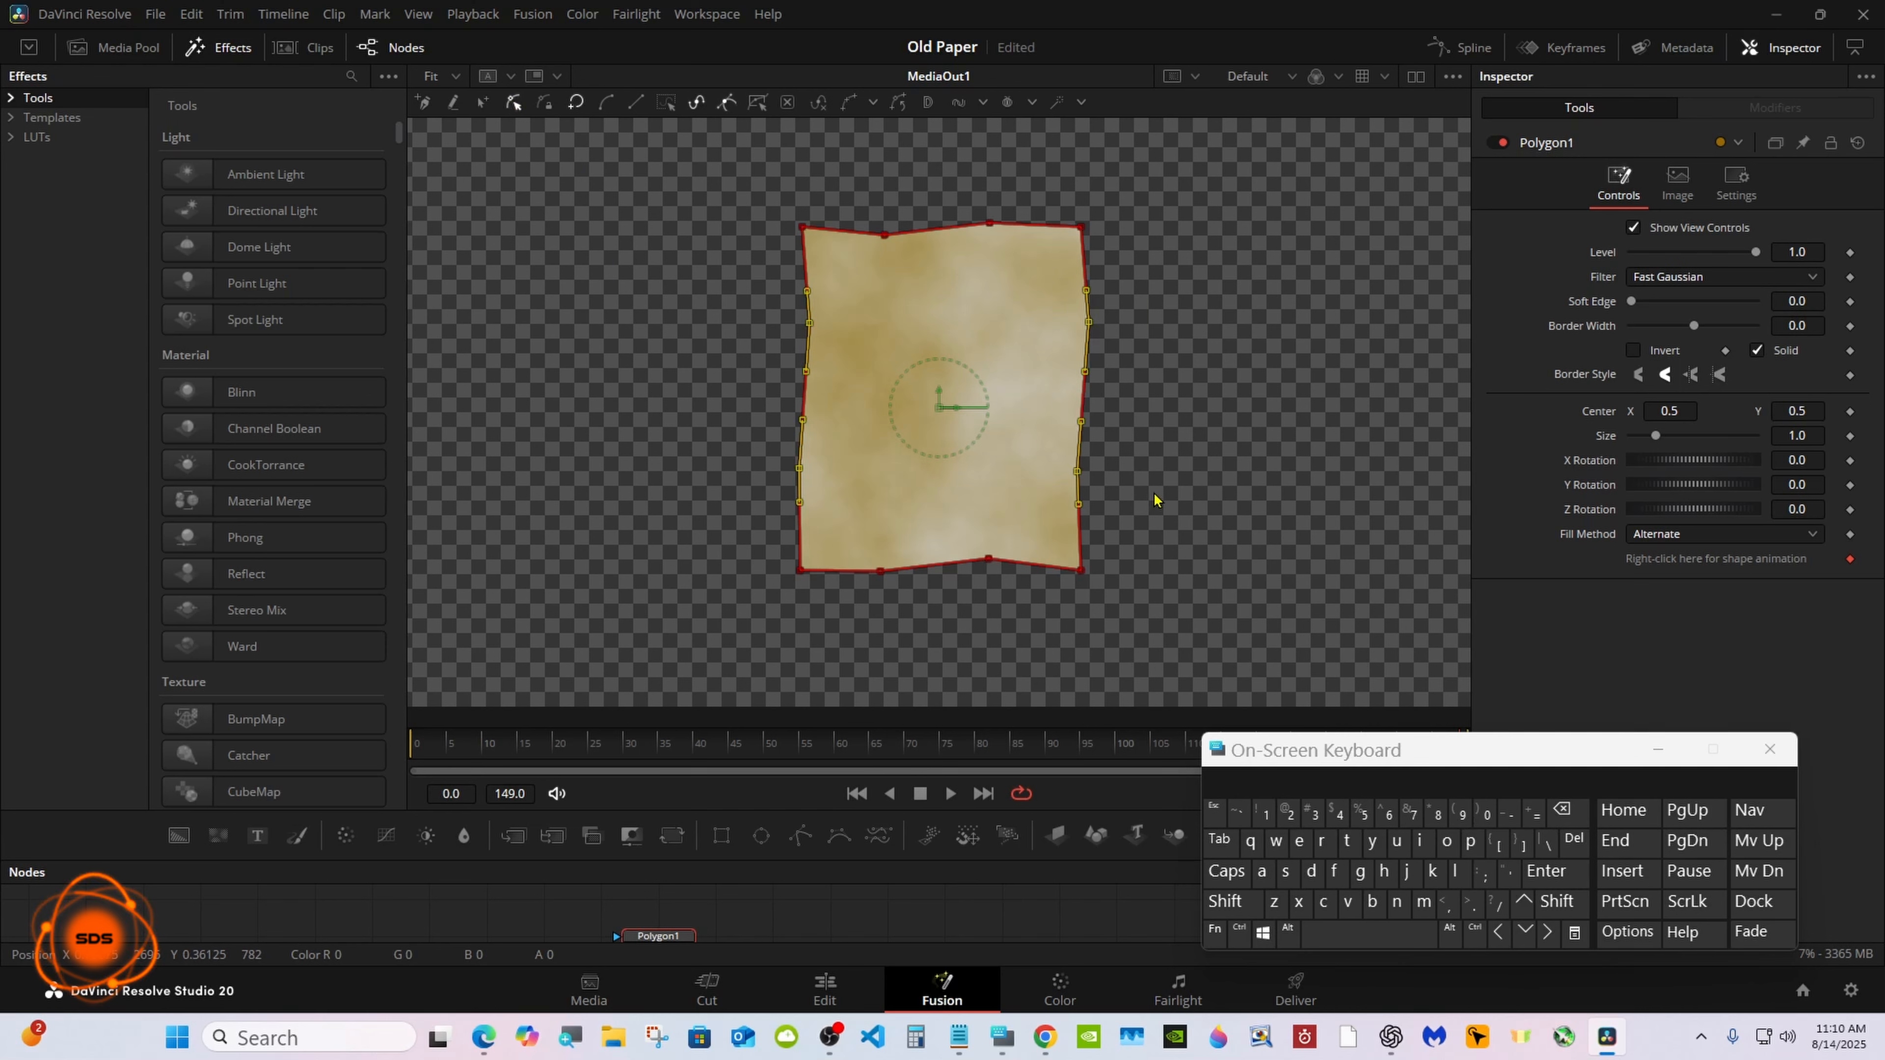
click(606, 102)
drag(846, 151, 1004, 629)
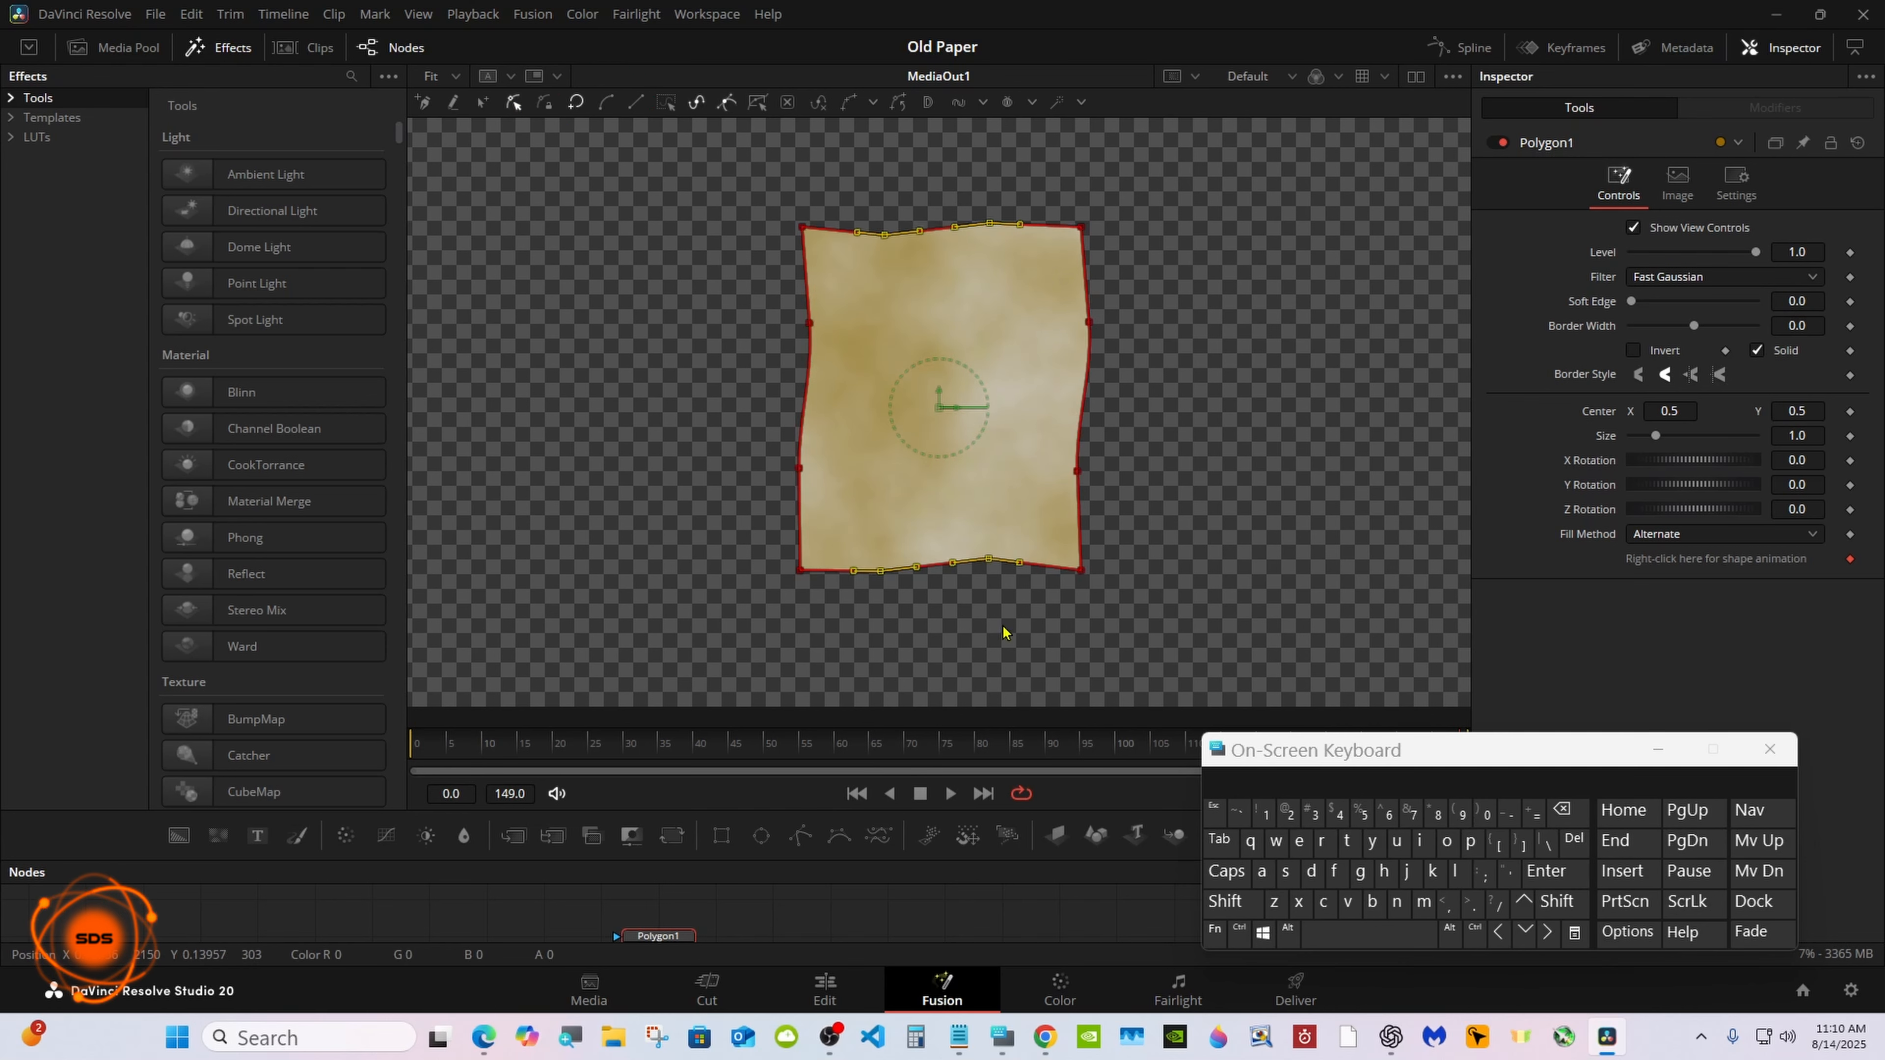
click(606, 101)
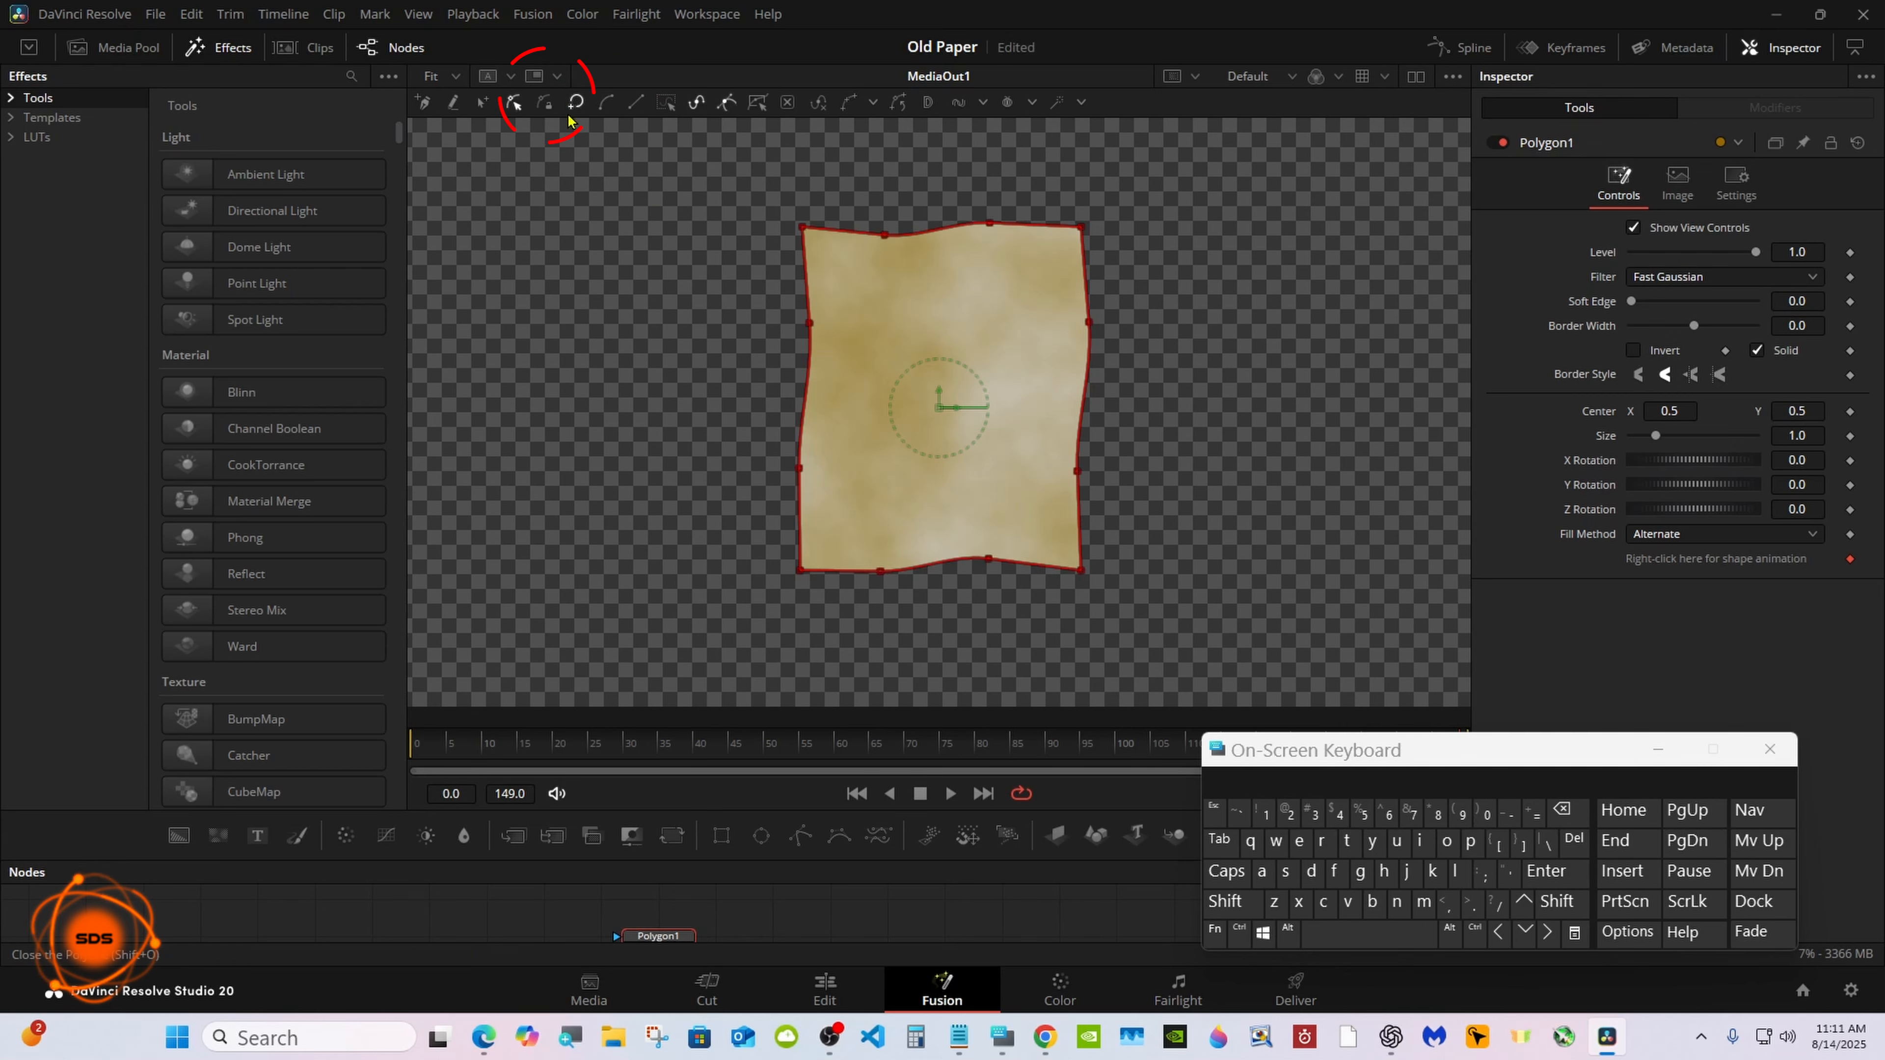
click(548, 104)
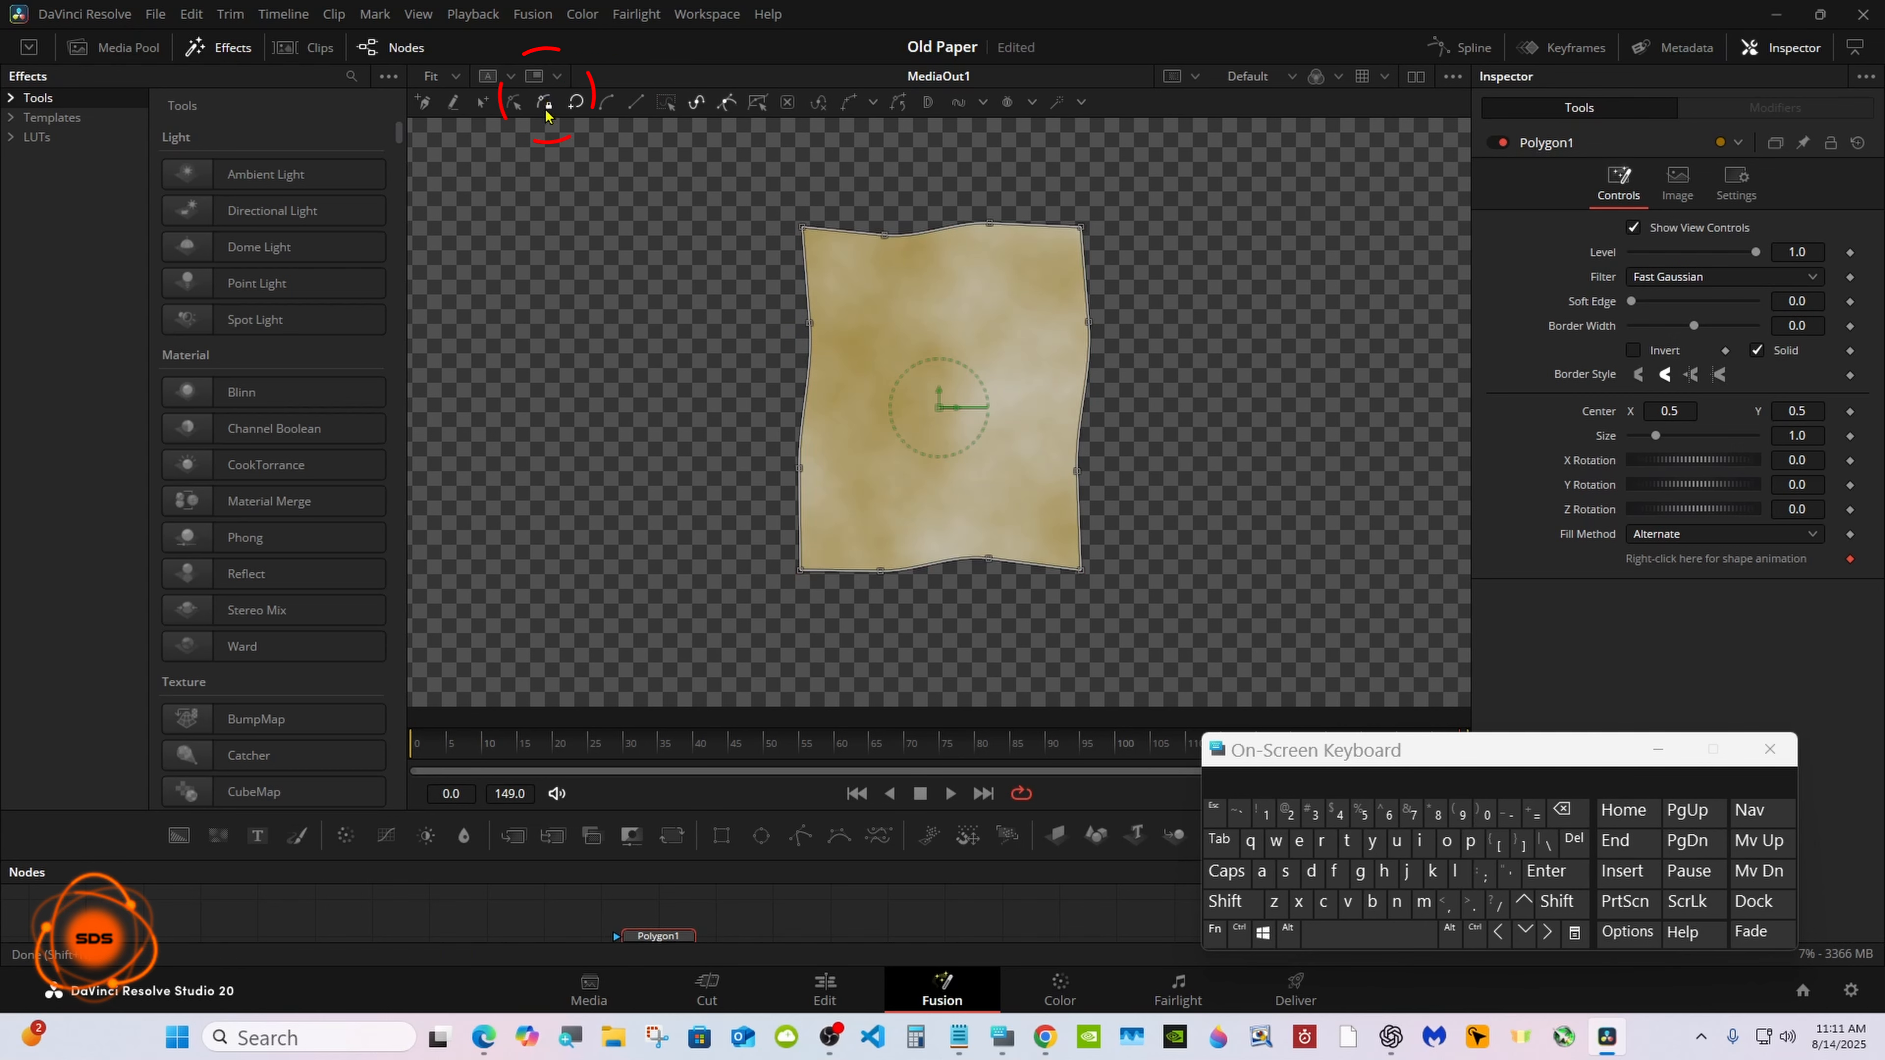
click(514, 103)
Step: Move the MediaOut1 node farther from Merge1 and insert the Paper Edge template effect between them
drag(919, 858, 915, 637)
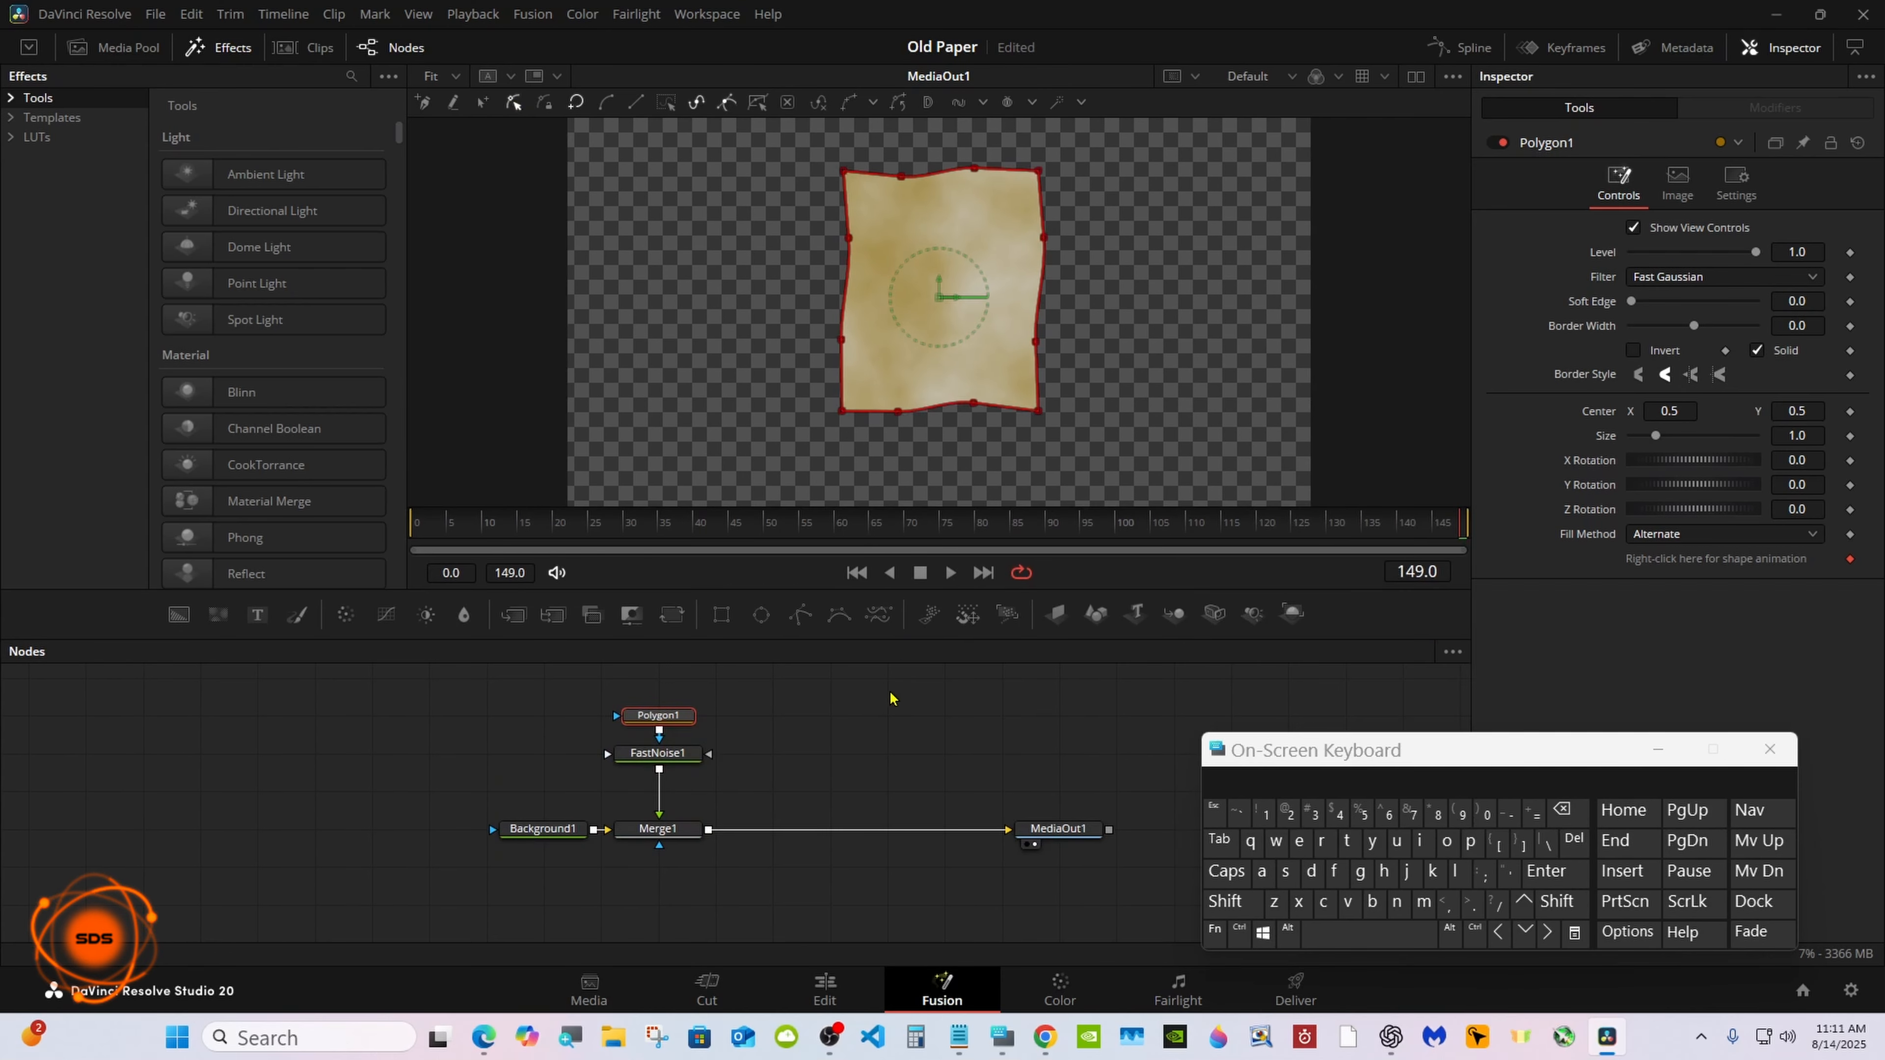
drag(1058, 828, 1115, 829)
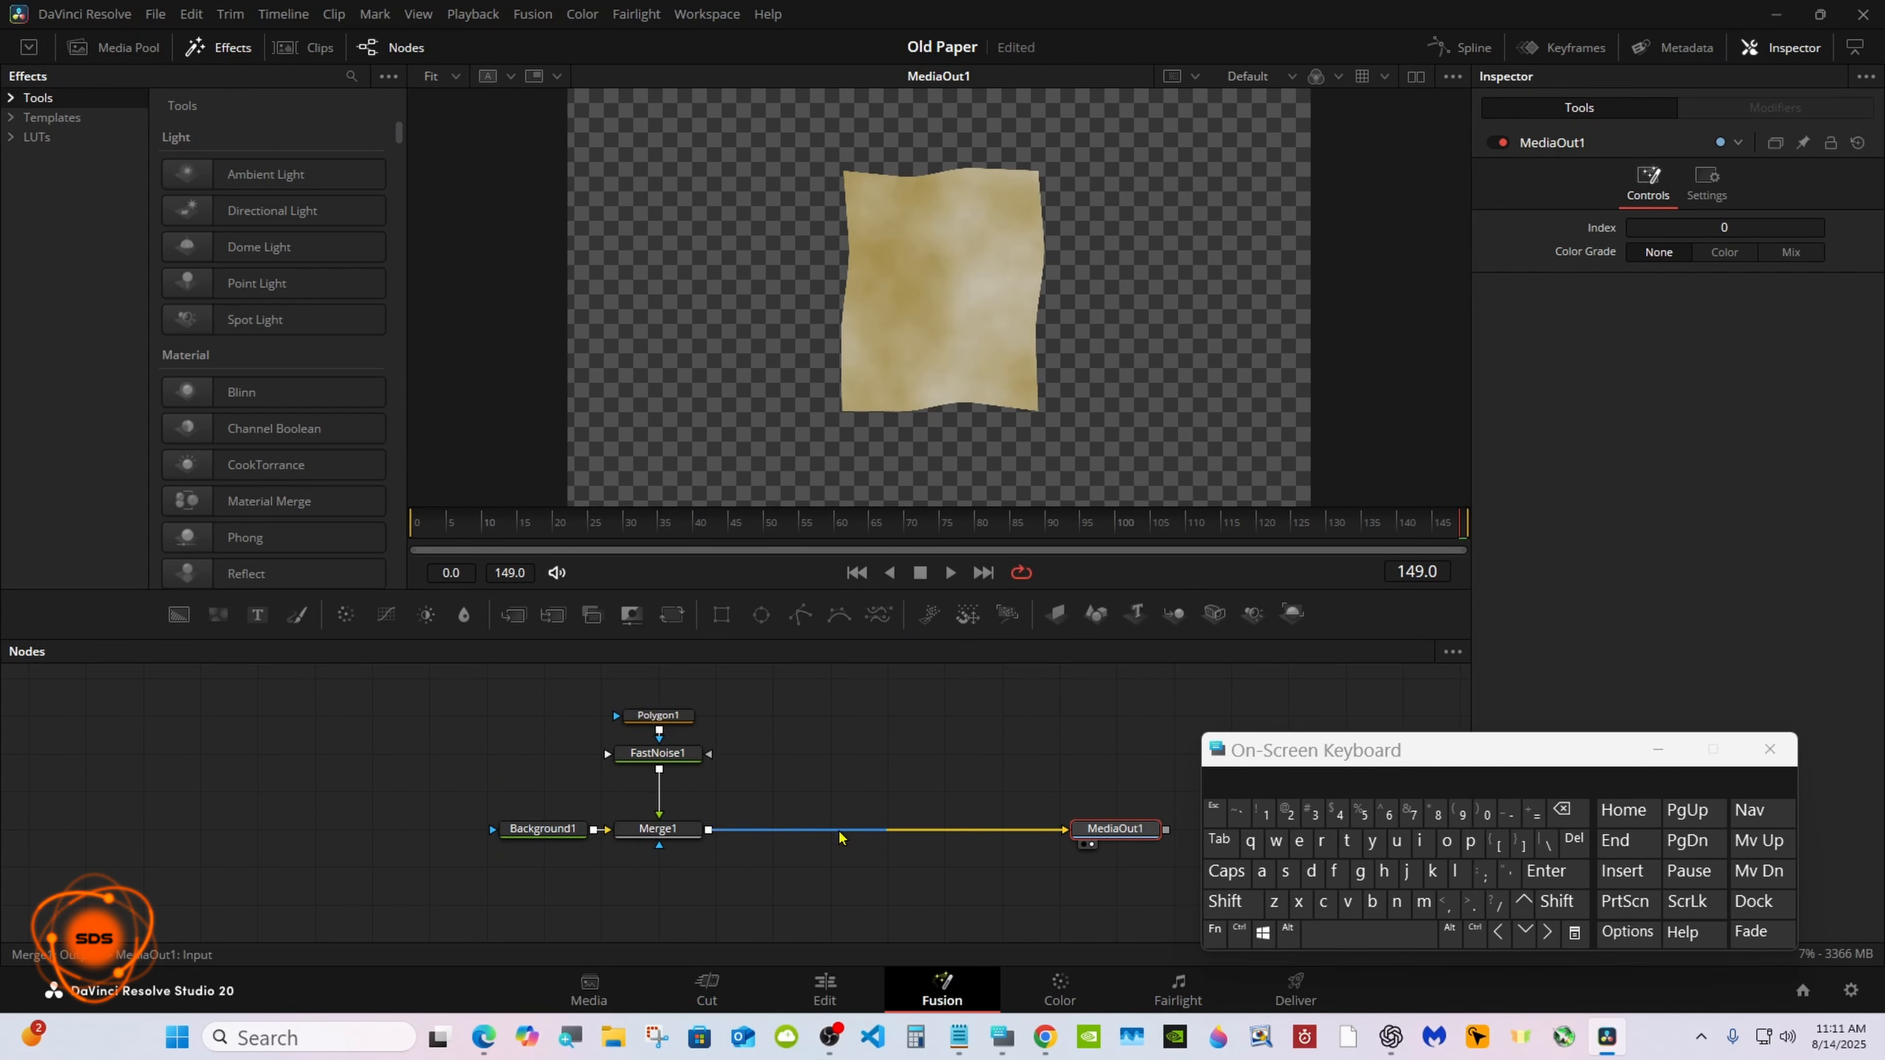
click(685, 835)
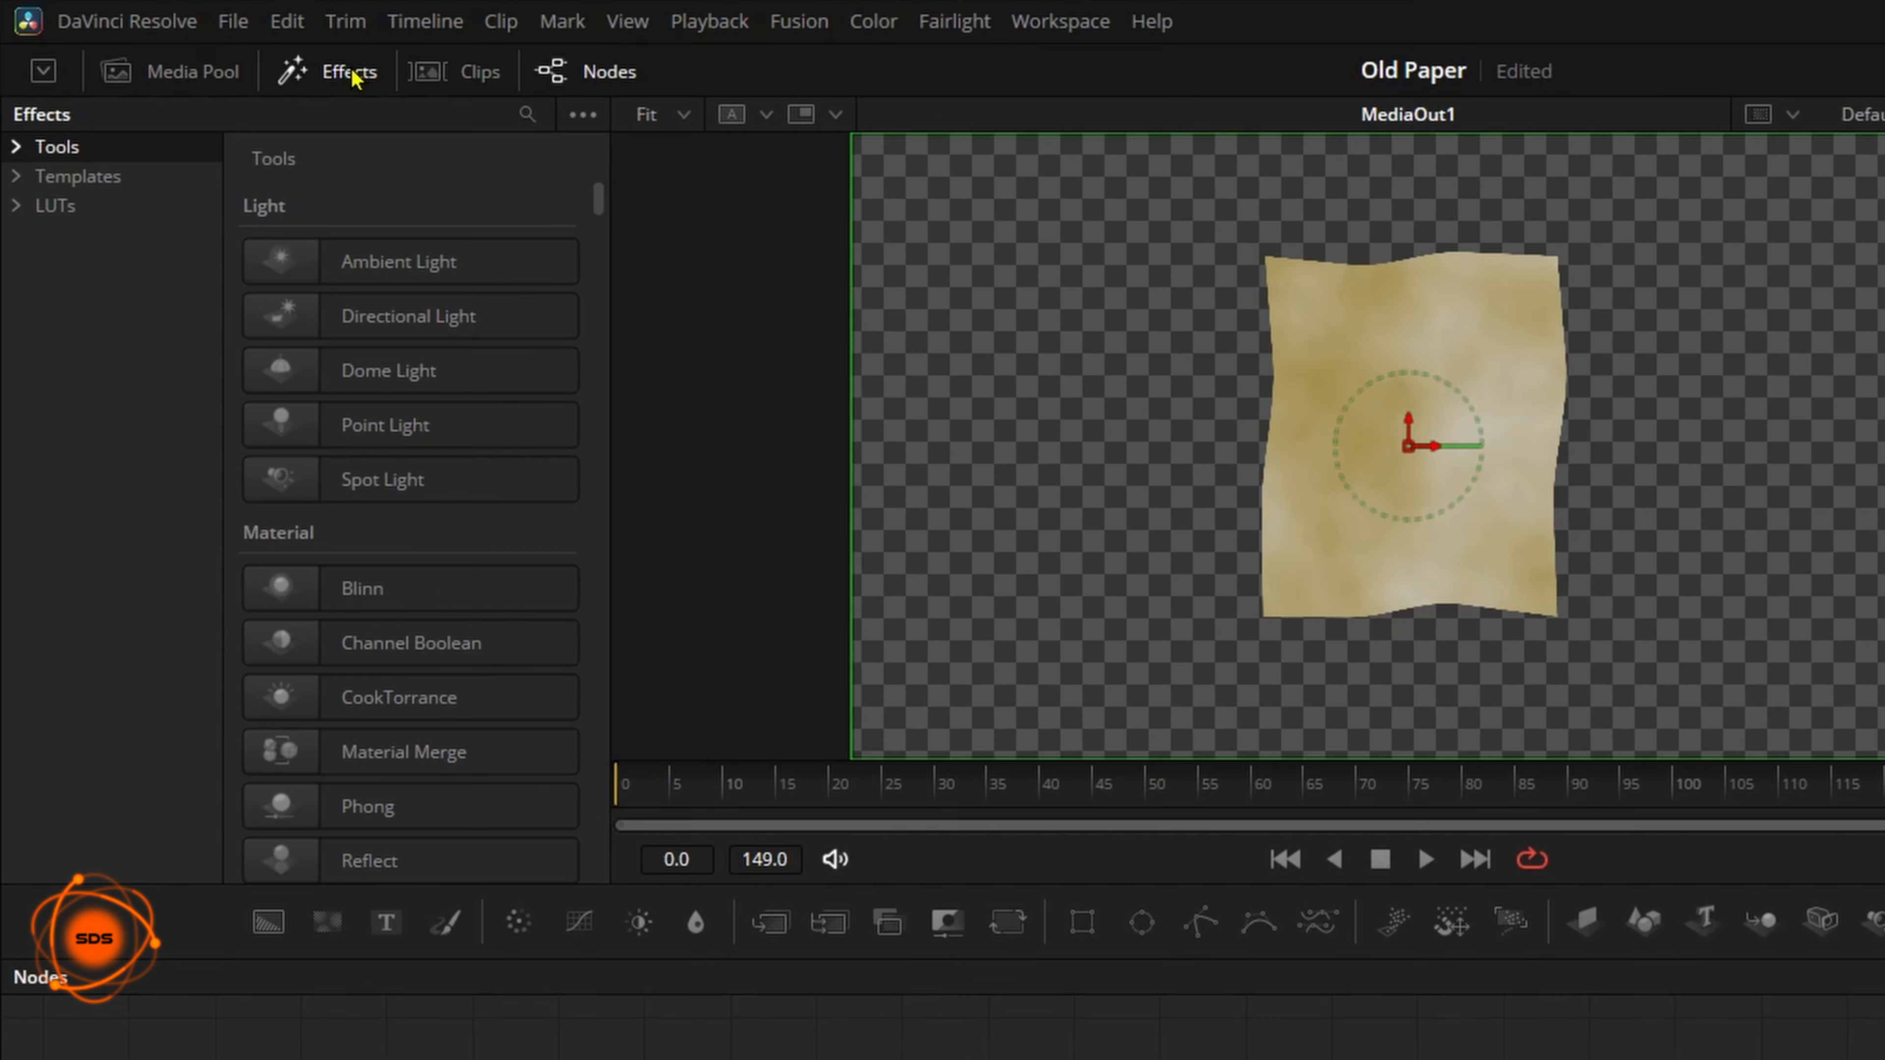
click(234, 49)
click(355, 76)
click(16, 175)
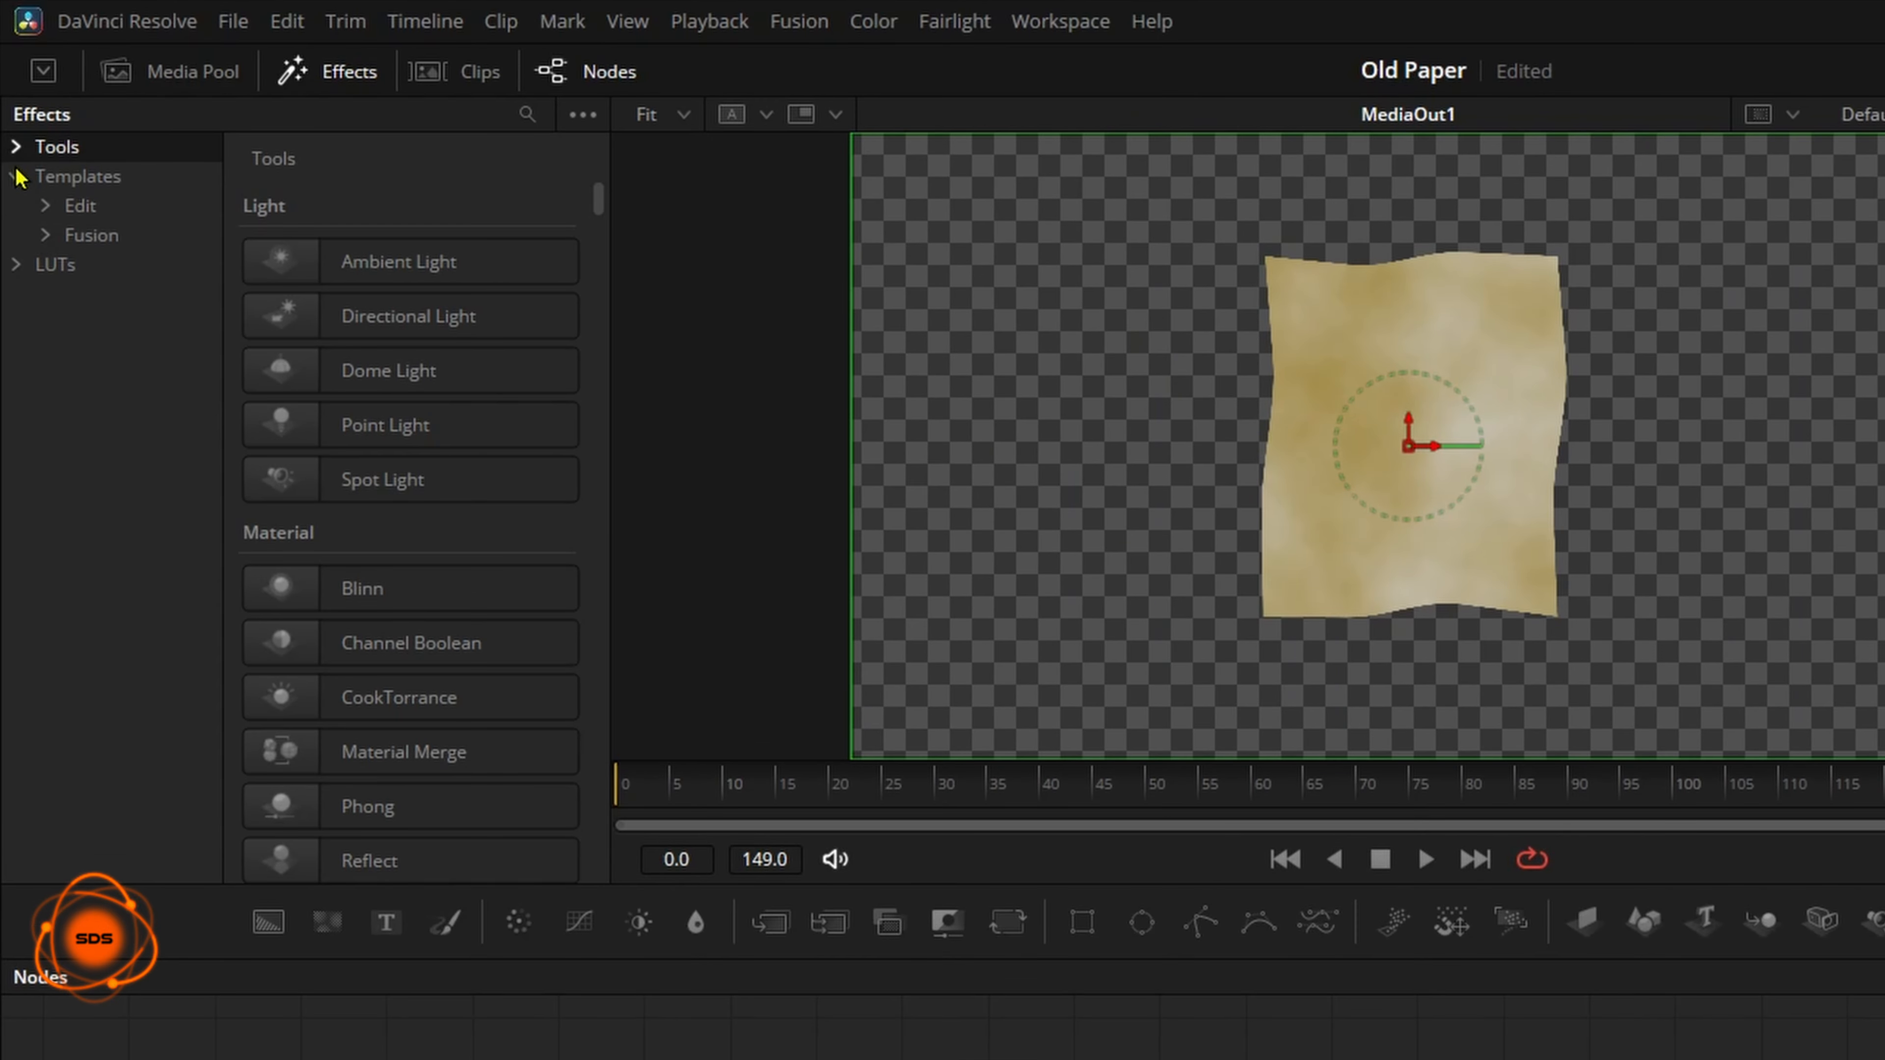
click(45, 208)
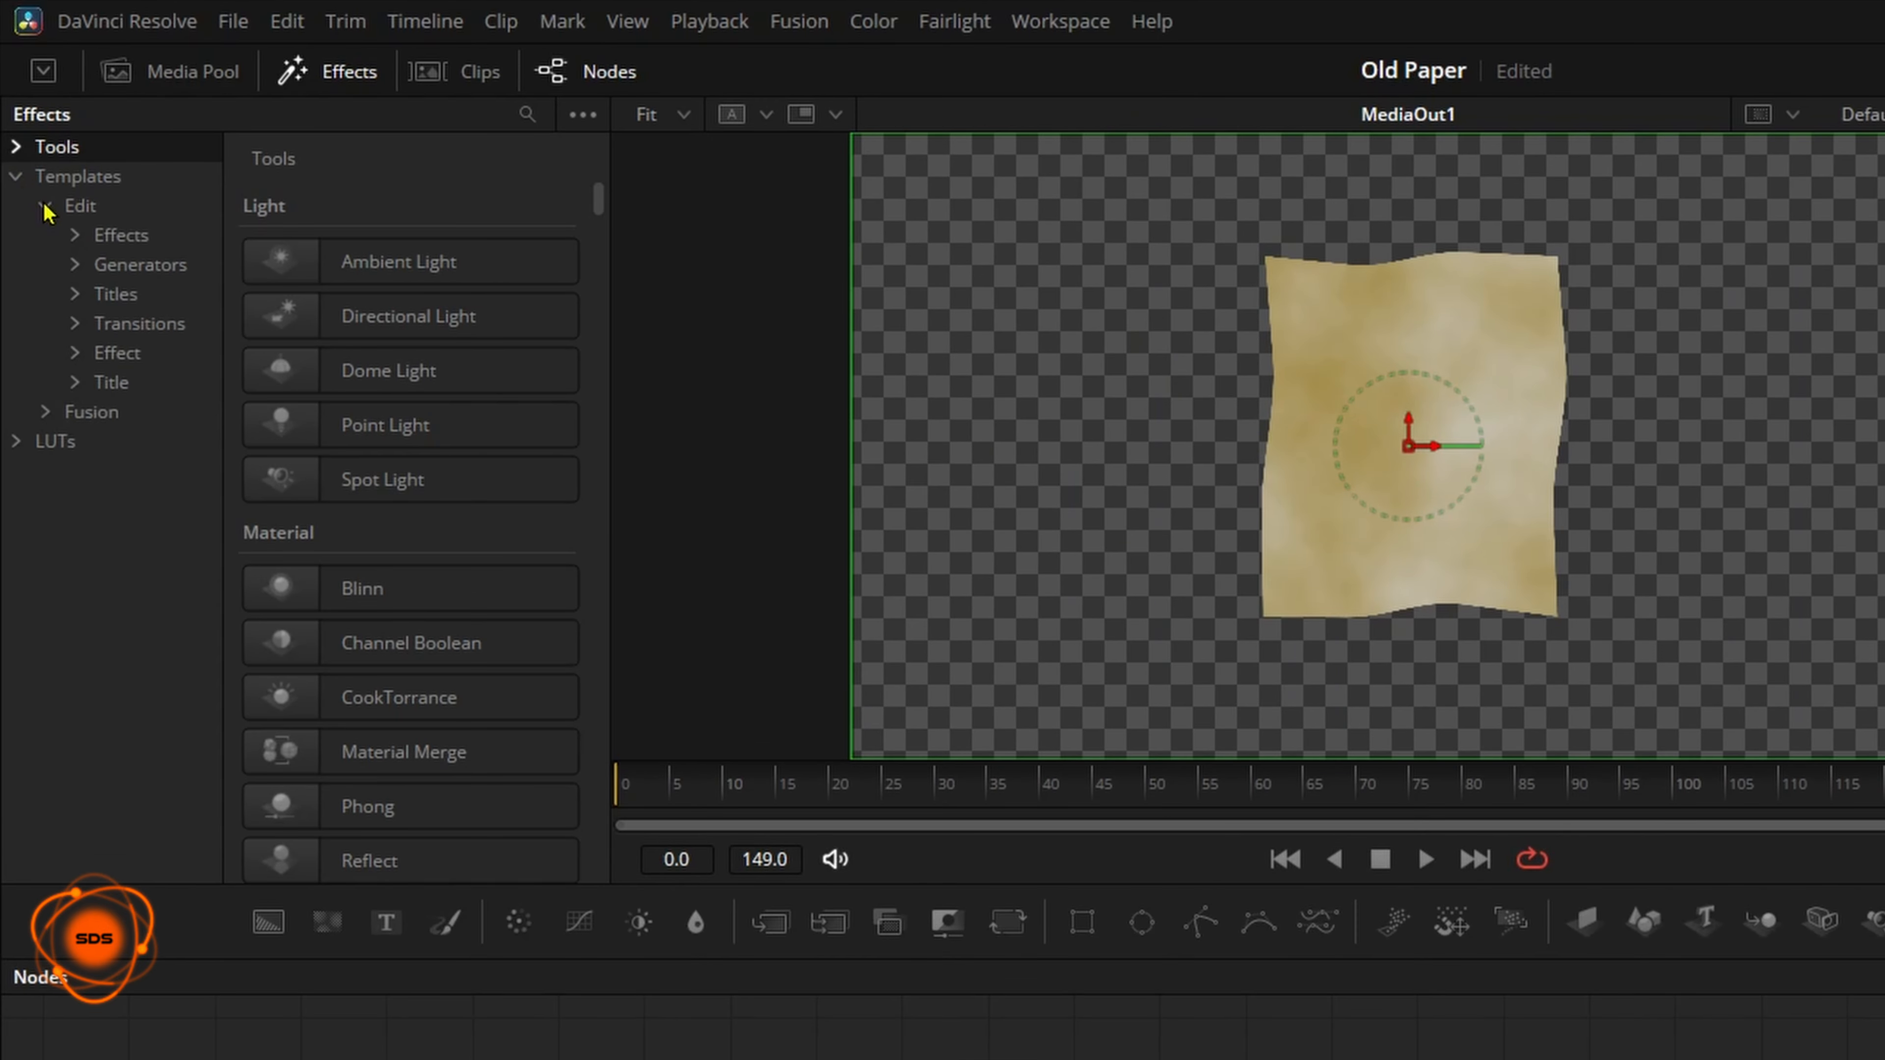
click(121, 236)
drag(598, 200, 589, 876)
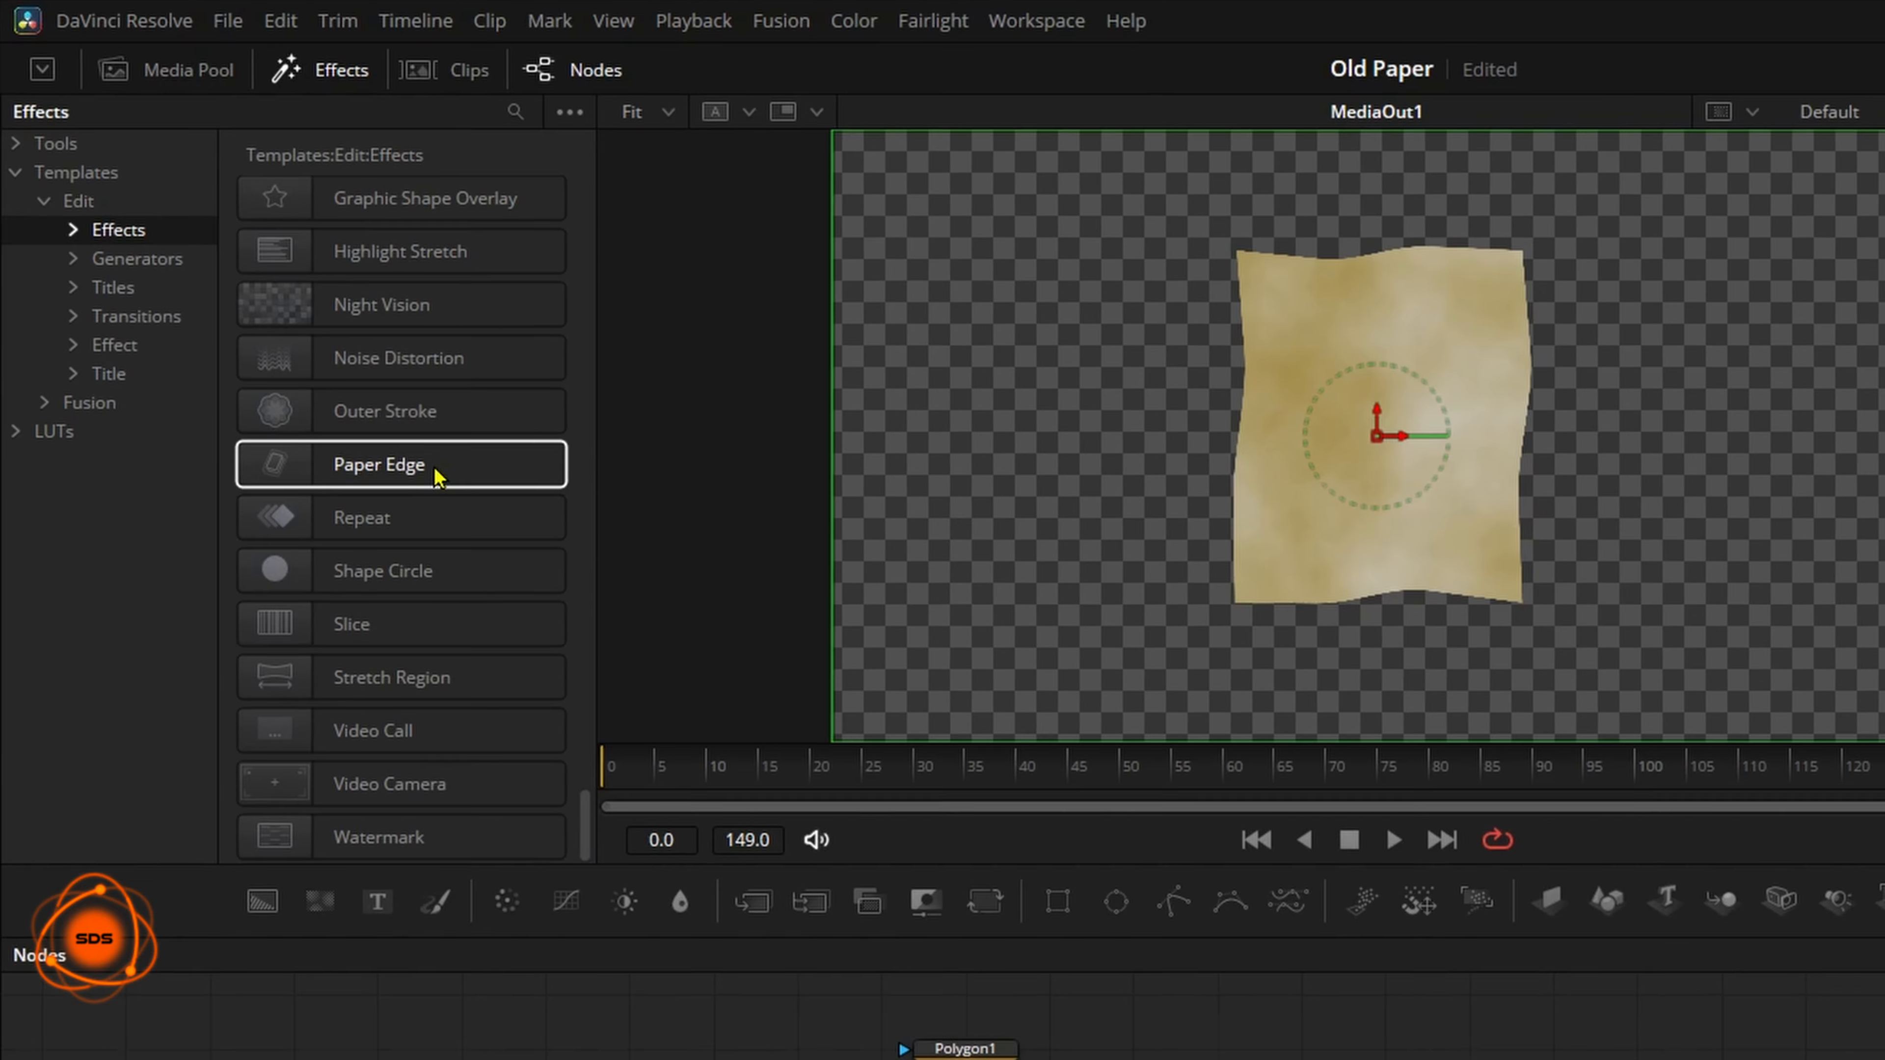
drag(446, 481, 771, 830)
Step: Set the PaperEdge node's Border to 0.005 and its Edge Intensity to 0.14
drag(1216, 789, 1057, 773)
click(1818, 274)
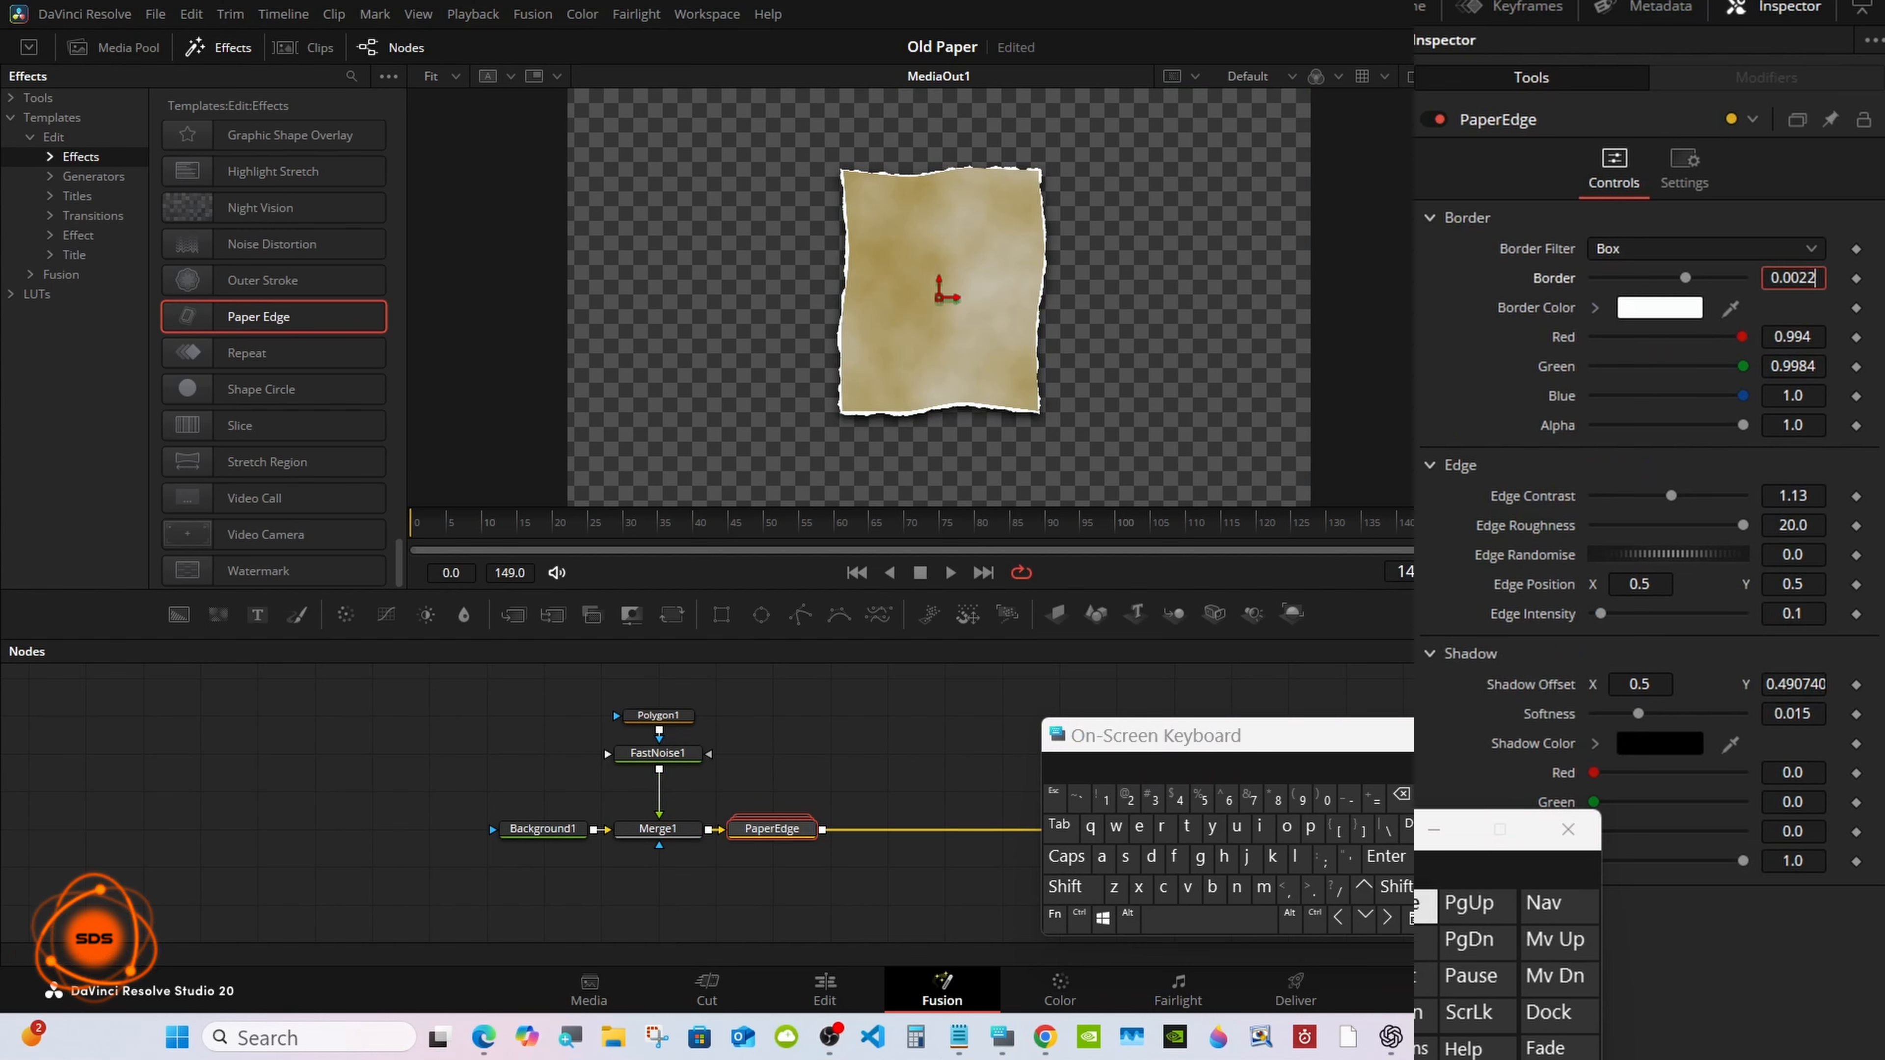
click(1202, 798)
click(1385, 856)
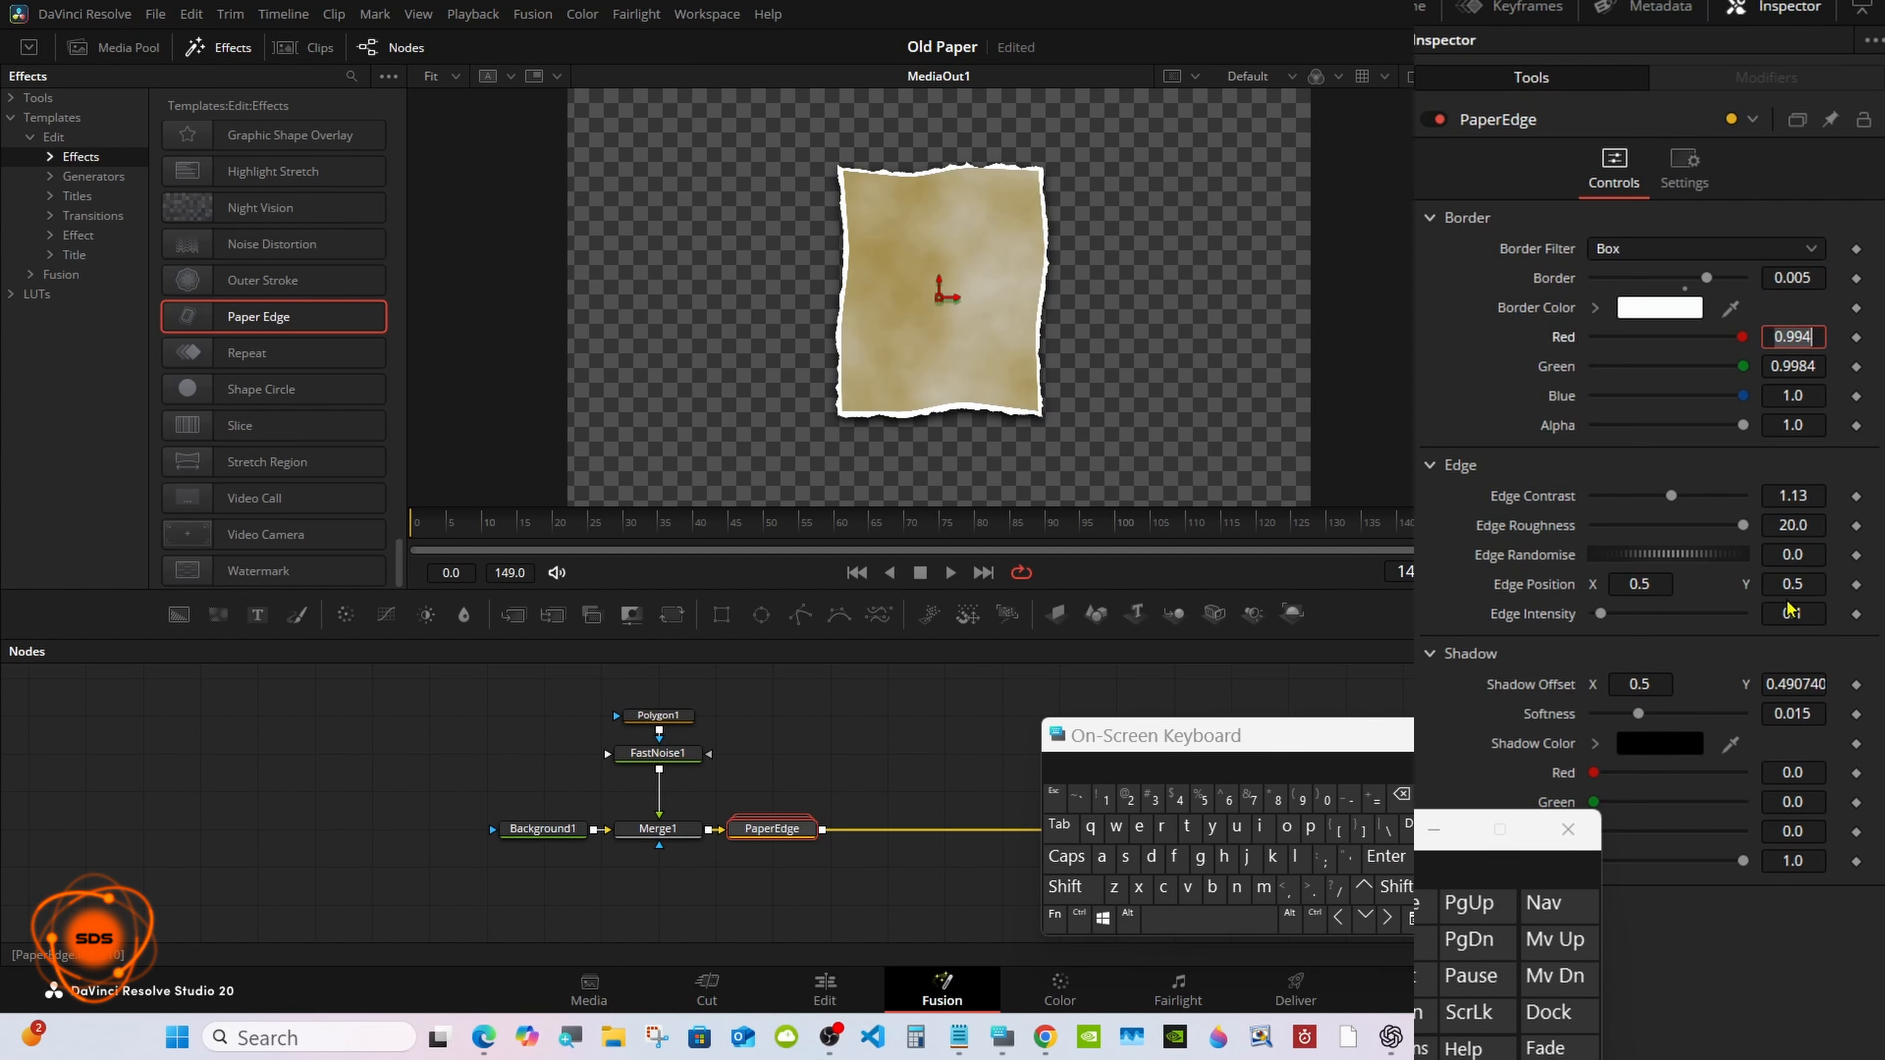
click(1807, 613)
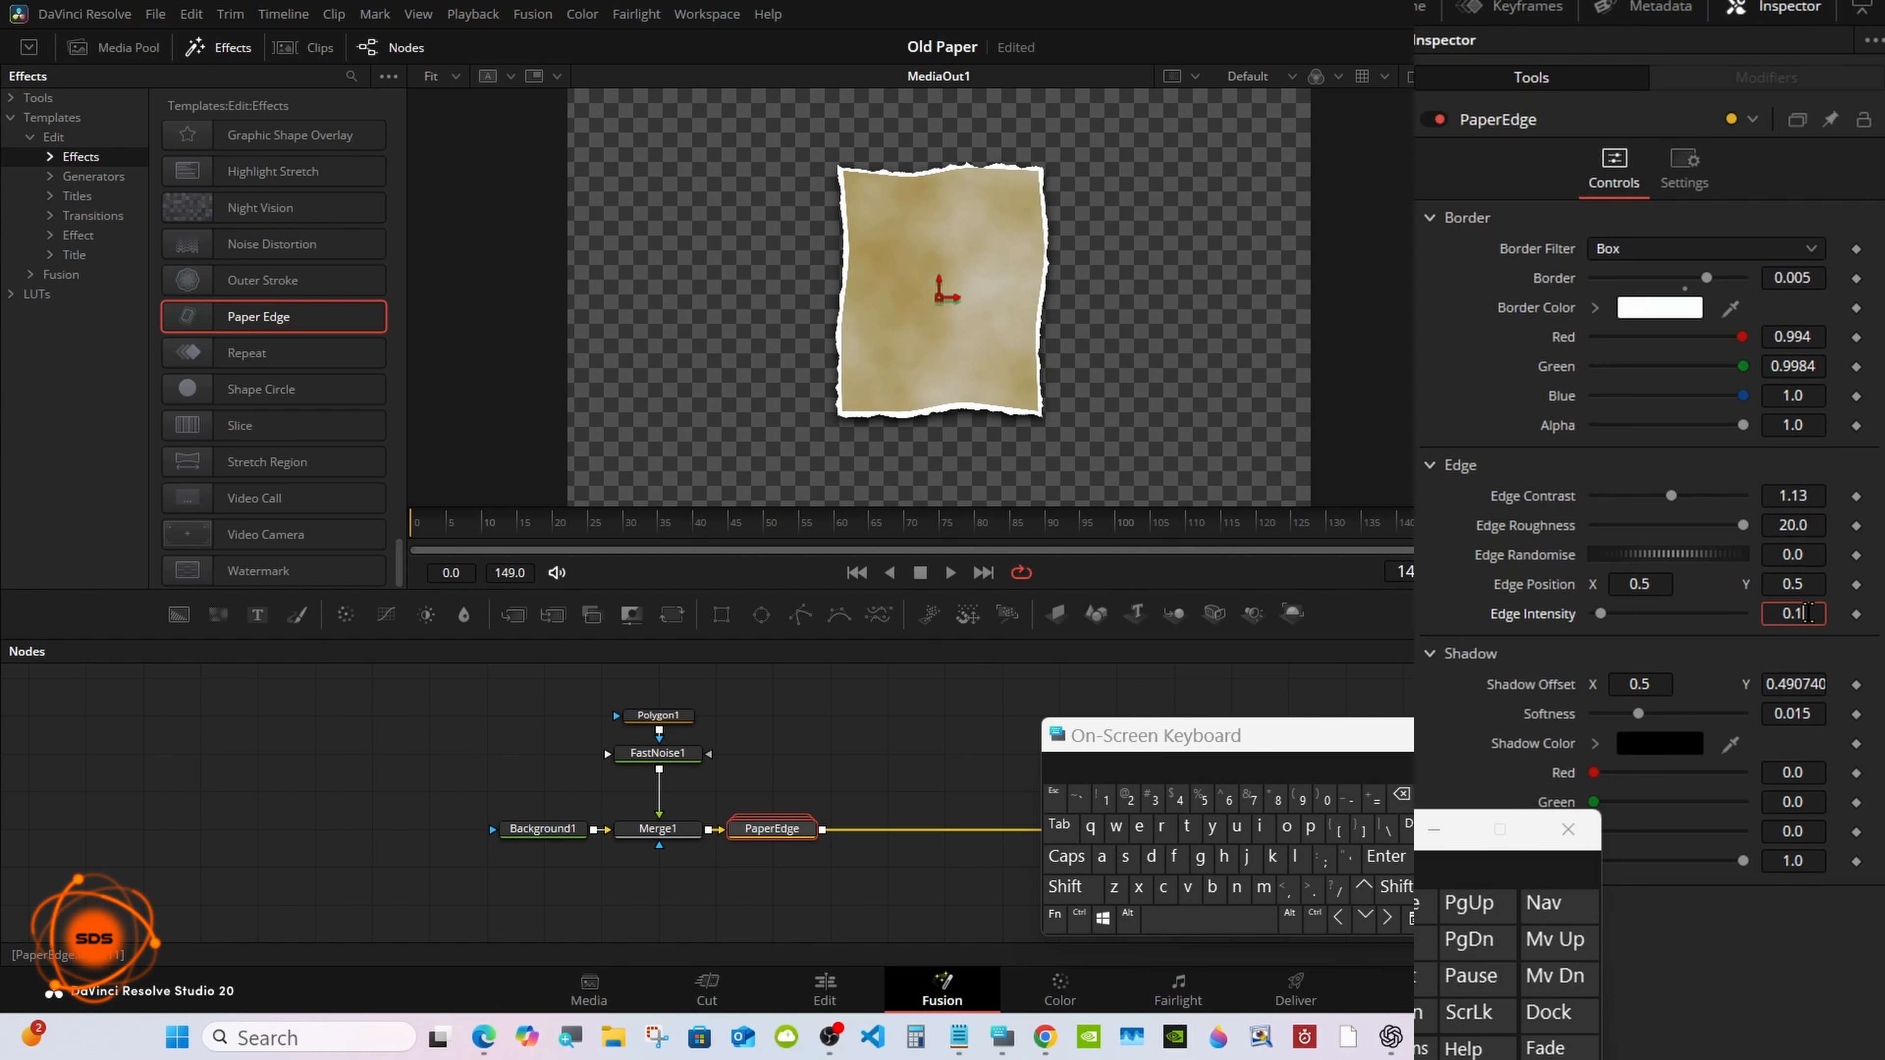
click(1178, 799)
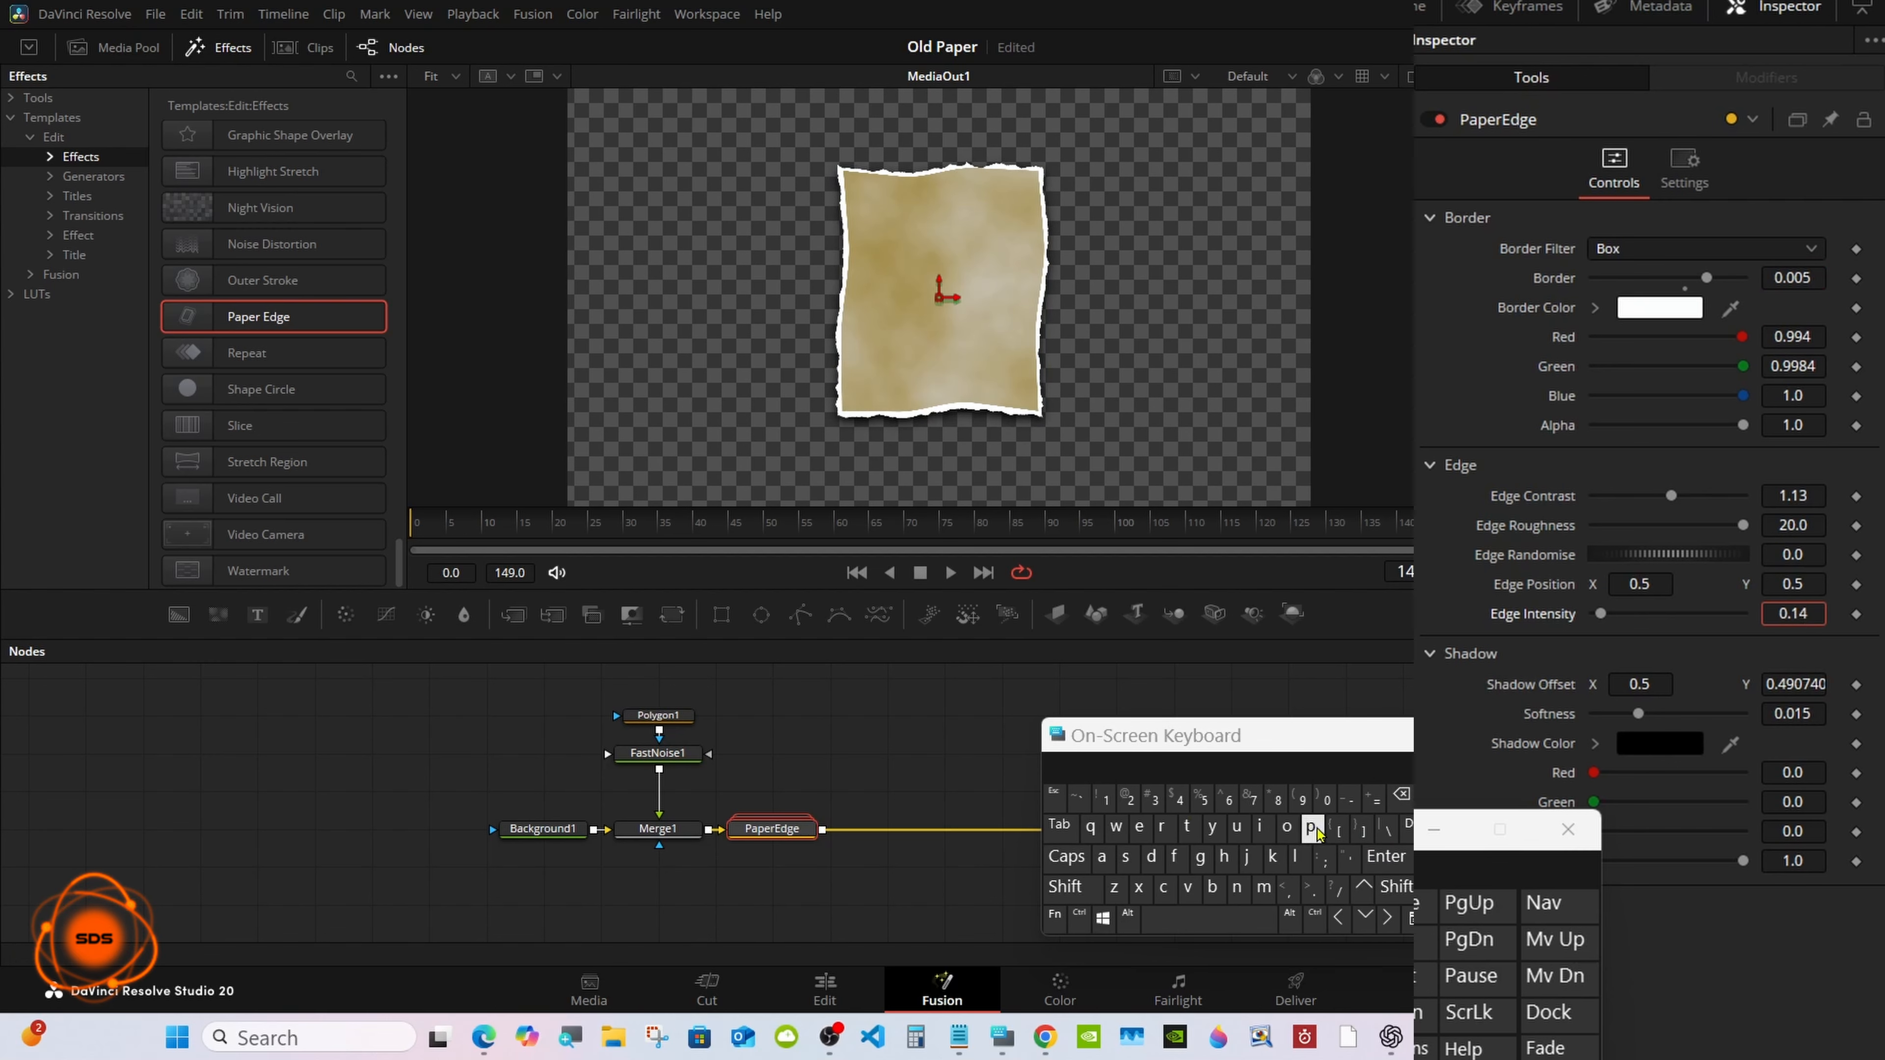
click(1384, 856)
drag(1330, 746, 1543, 805)
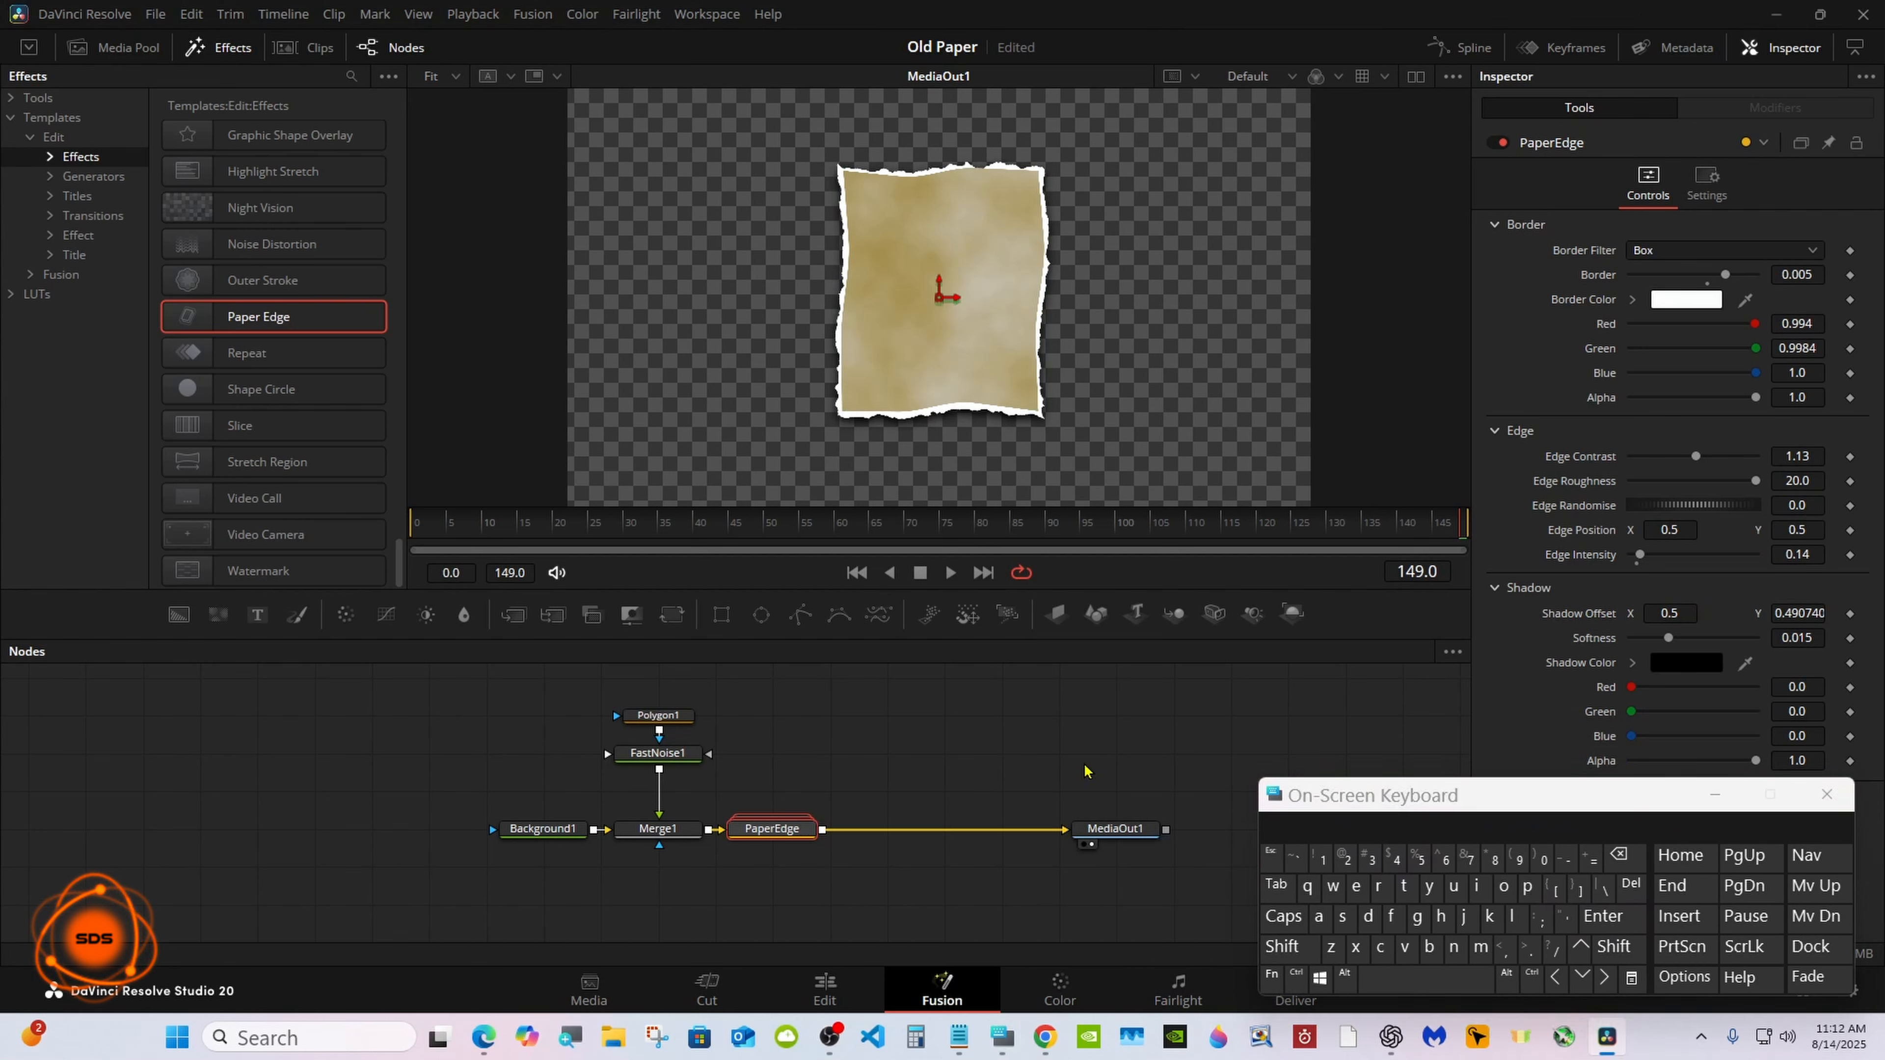
Step: Change the paper's border color to the brown custom color, darkened to about red 0.518, green 0.420 and blue 0.118
click(1666, 301)
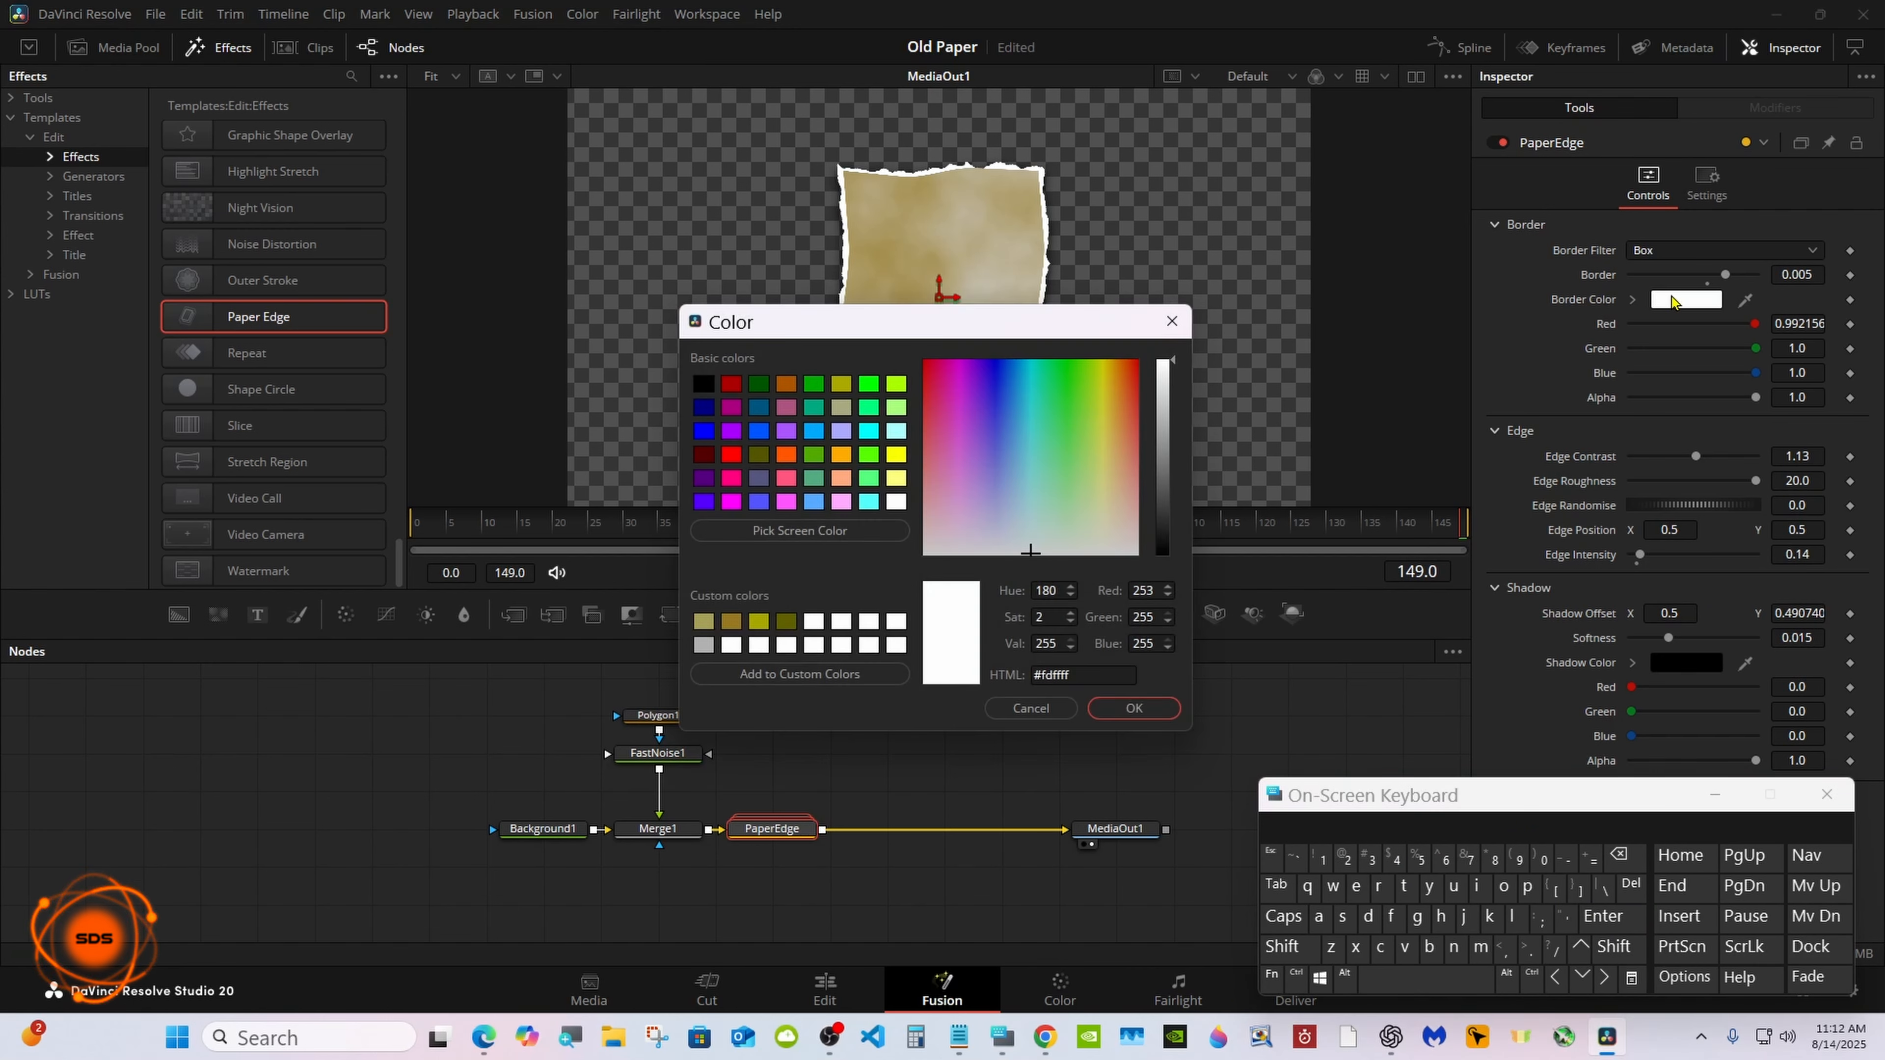
click(730, 622)
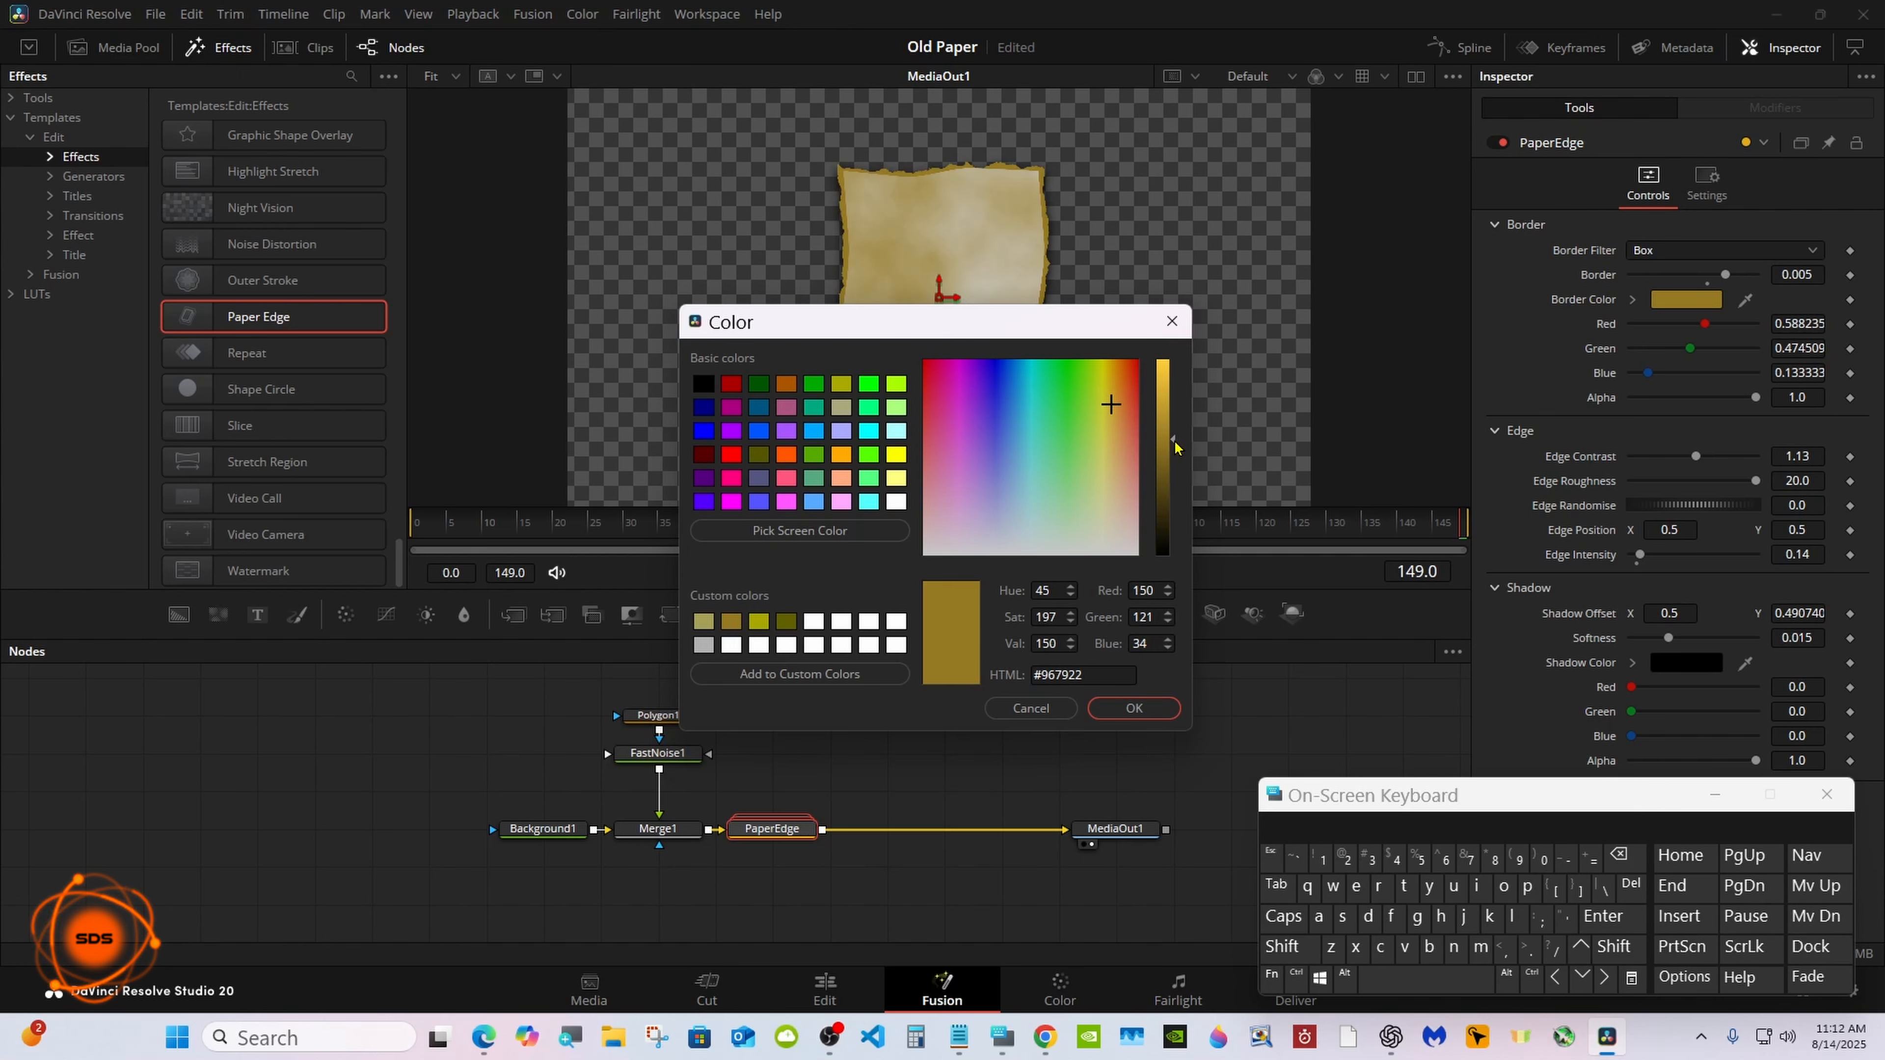
drag(1175, 446, 1173, 460)
click(1132, 709)
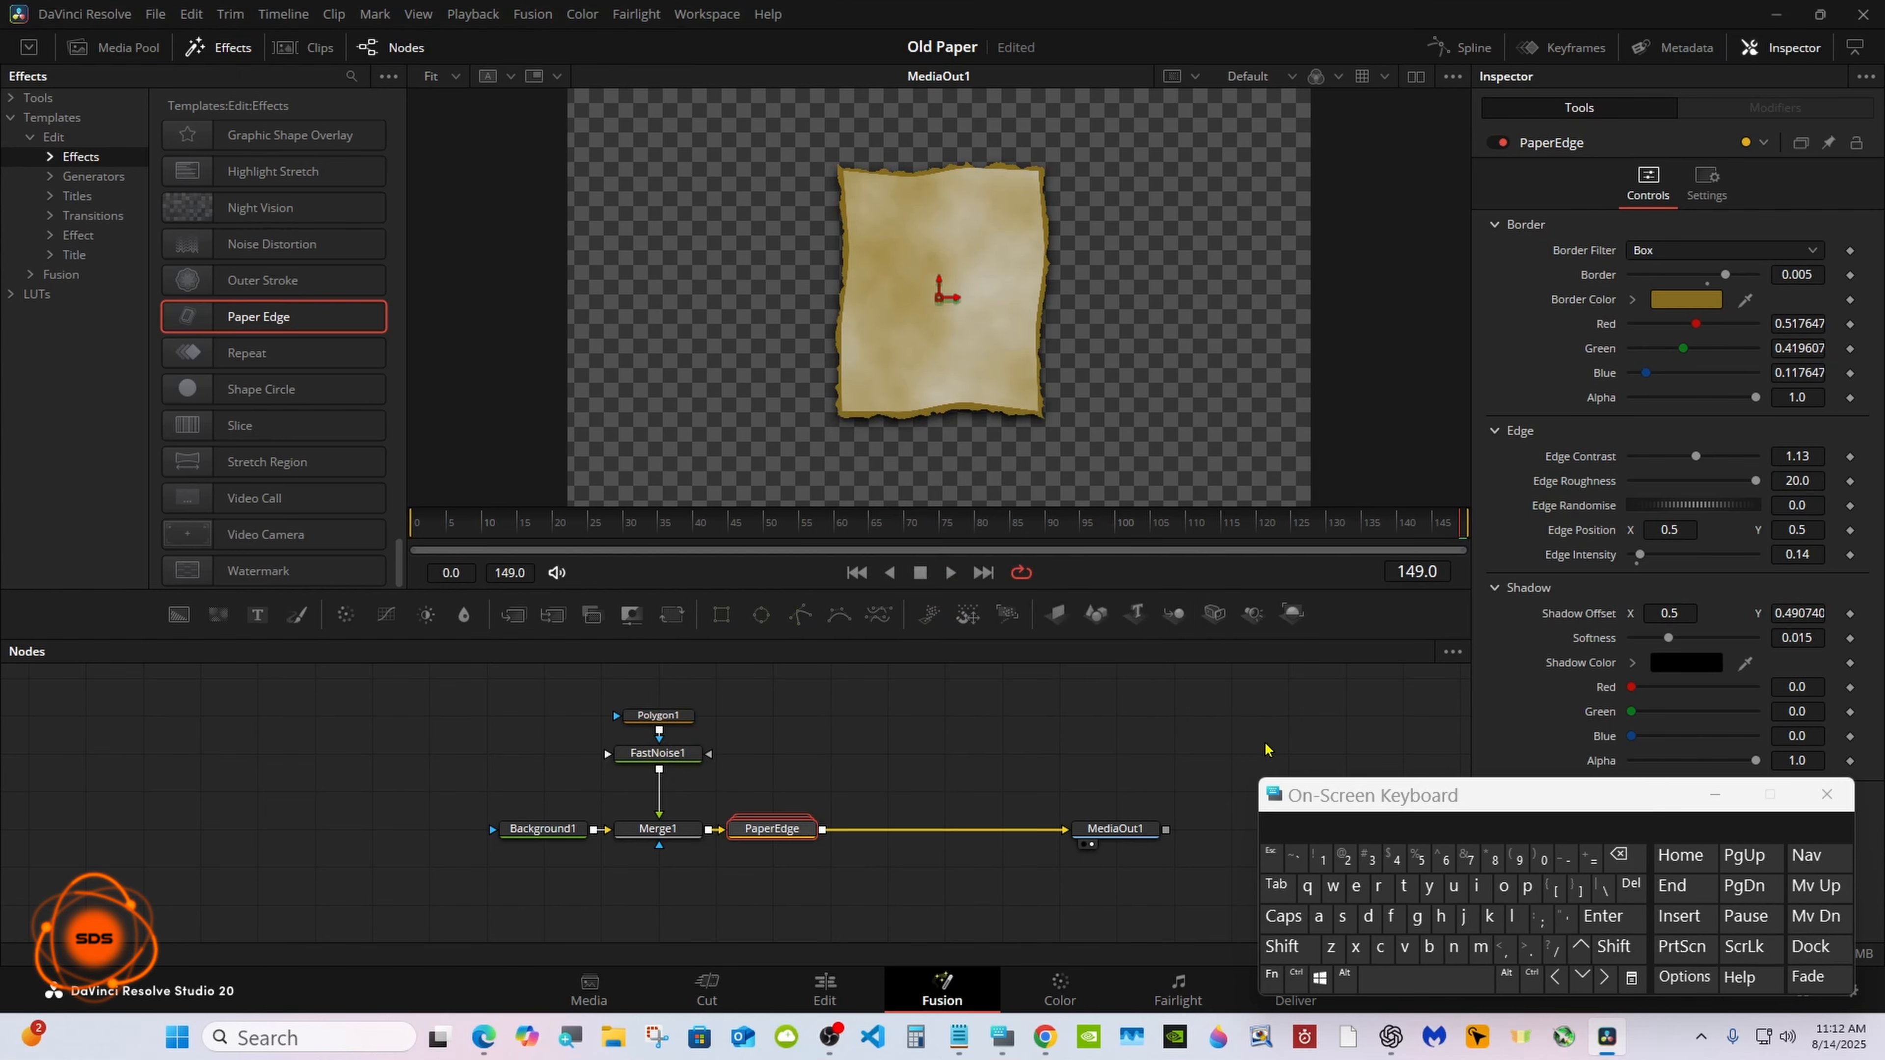
Step: Paste a copy of Polygon1 as an instance and use it to mask a new Background merged after PaperEdge
click(663, 717)
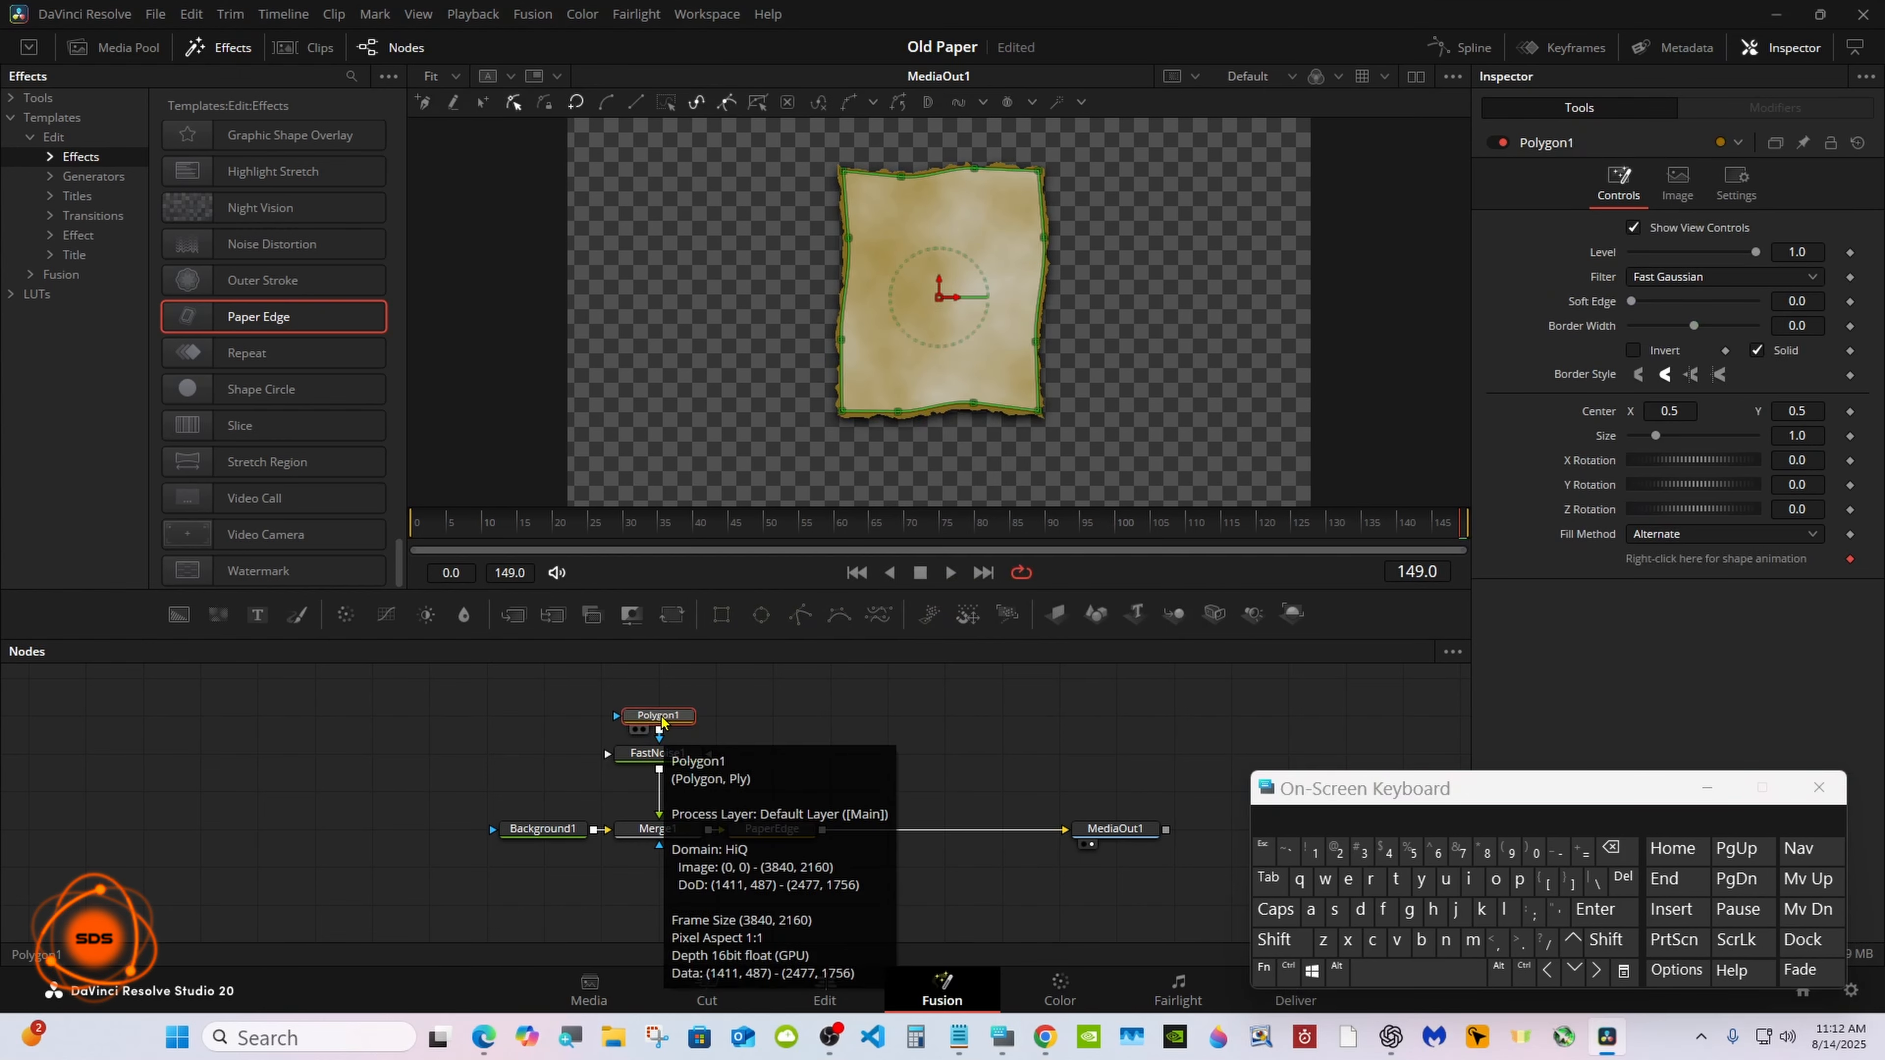
right_click(663, 717)
click(702, 185)
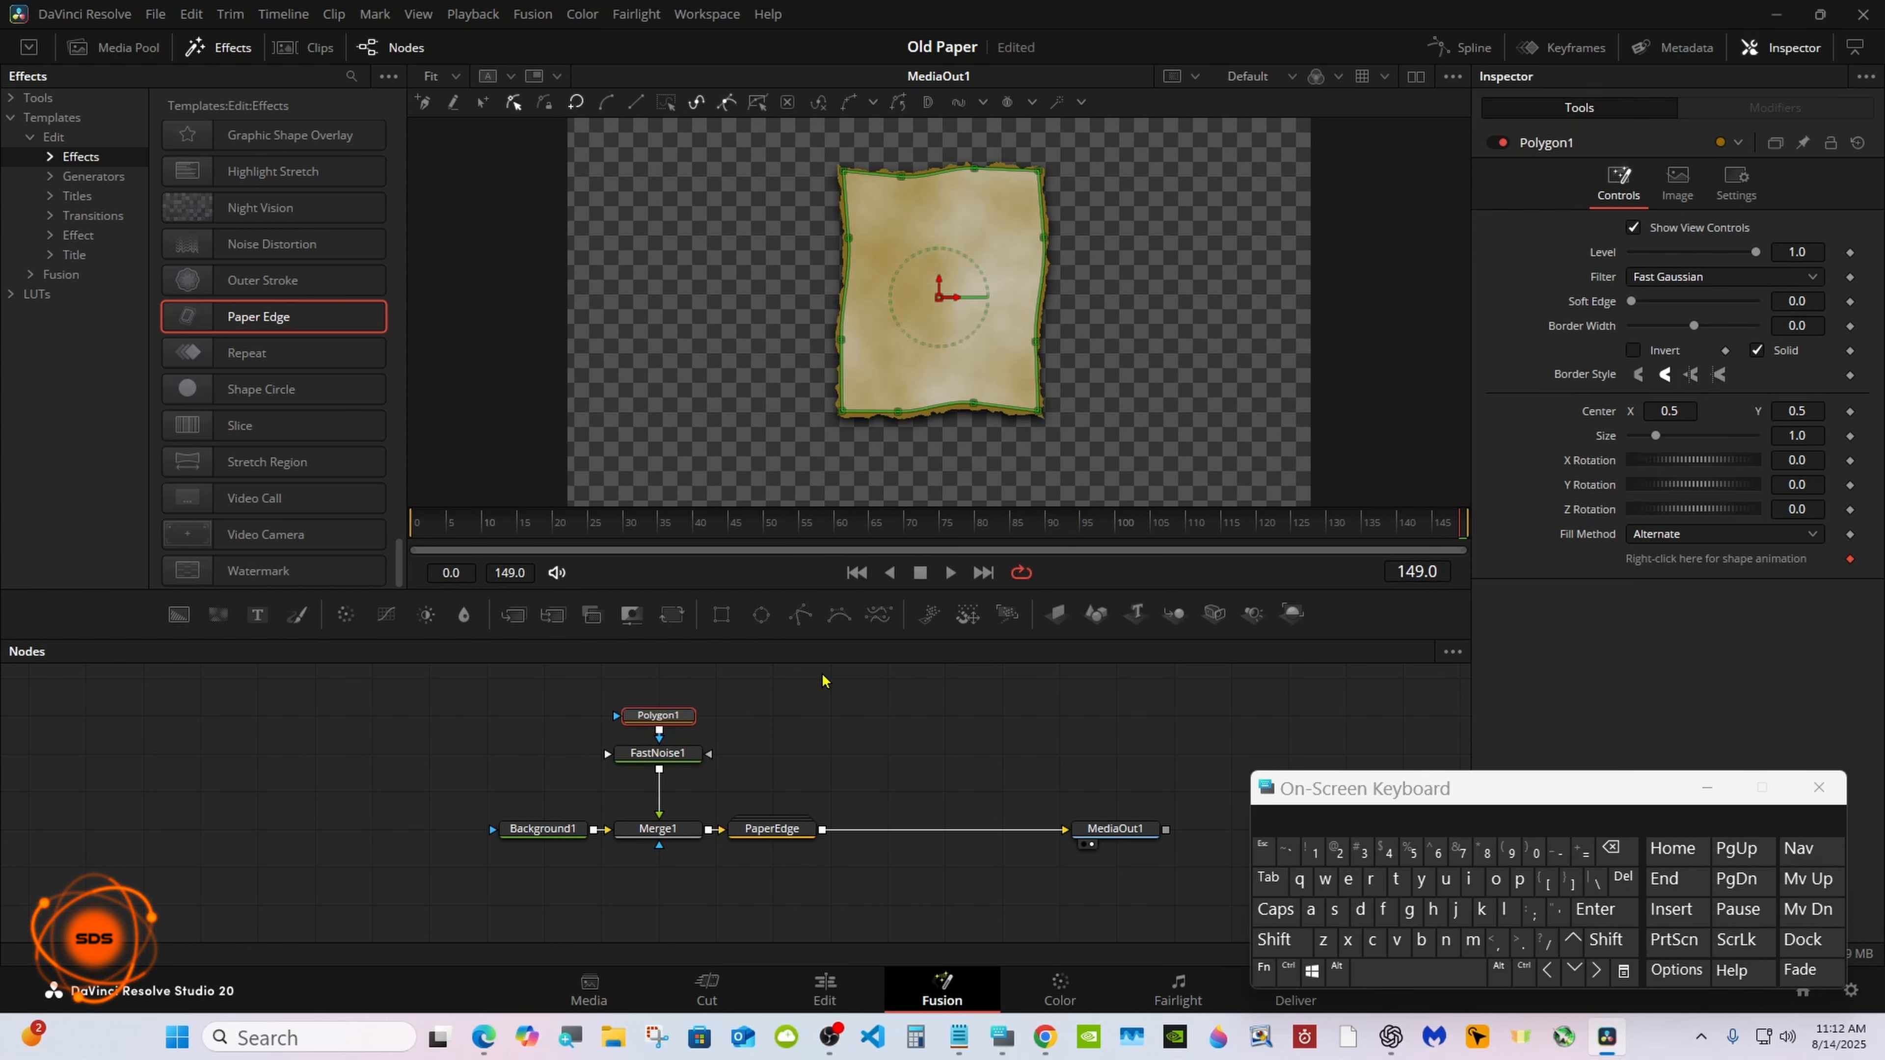
click(880, 715)
right_click(880, 716)
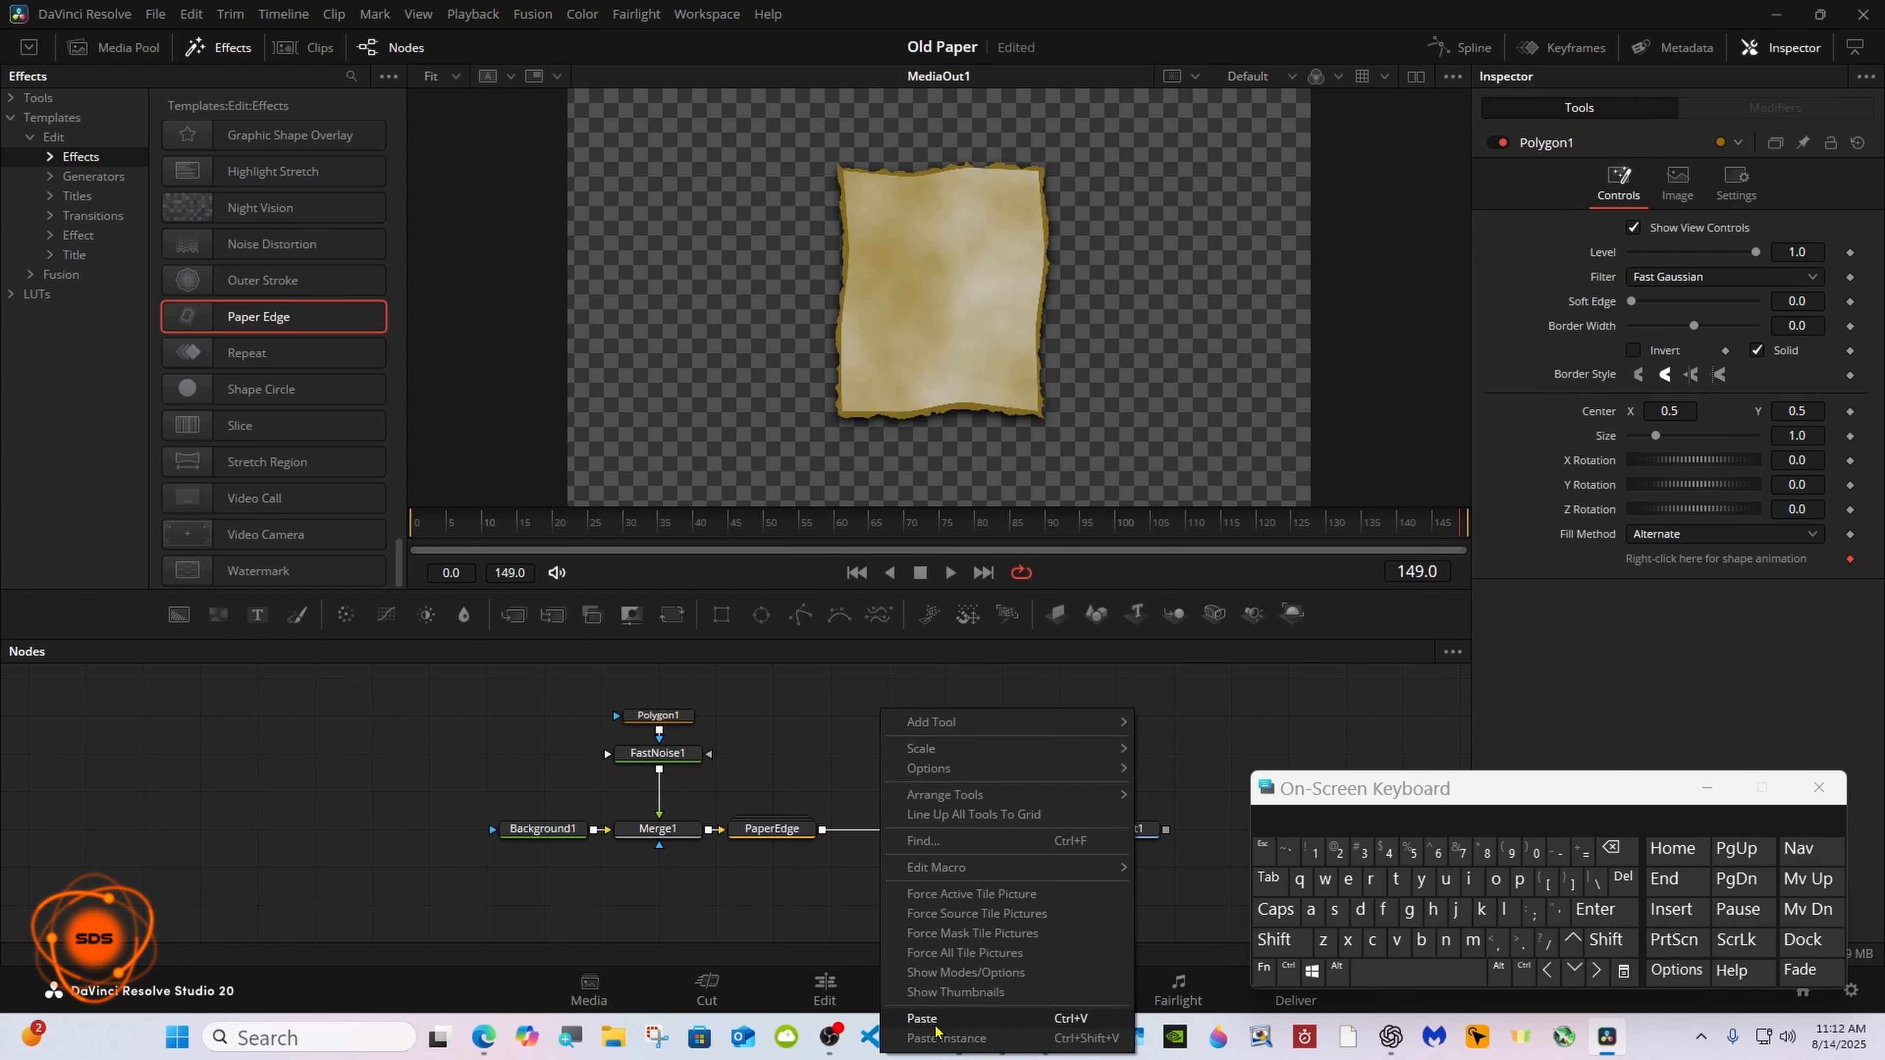
click(939, 1038)
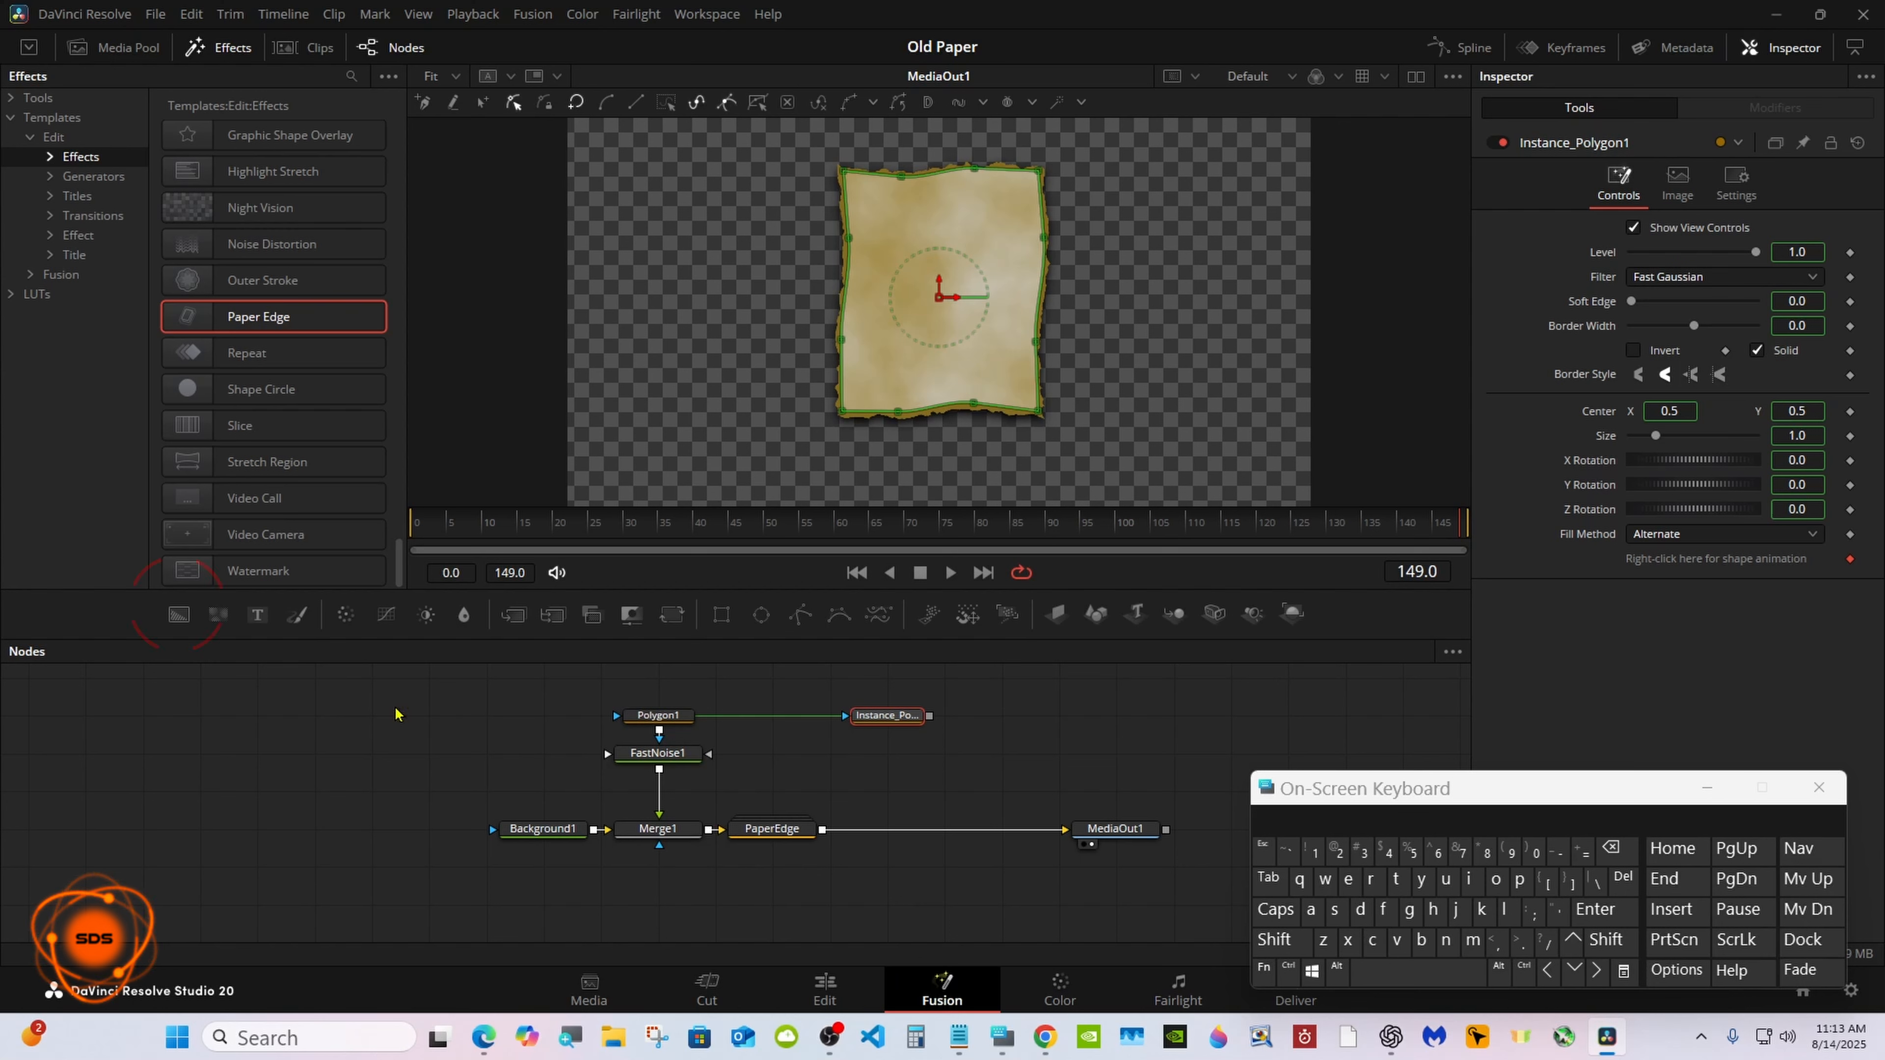
drag(178, 614, 869, 830)
Step: Deinstance the Solid setting of the polygon instance and turn Solid off
click(897, 724)
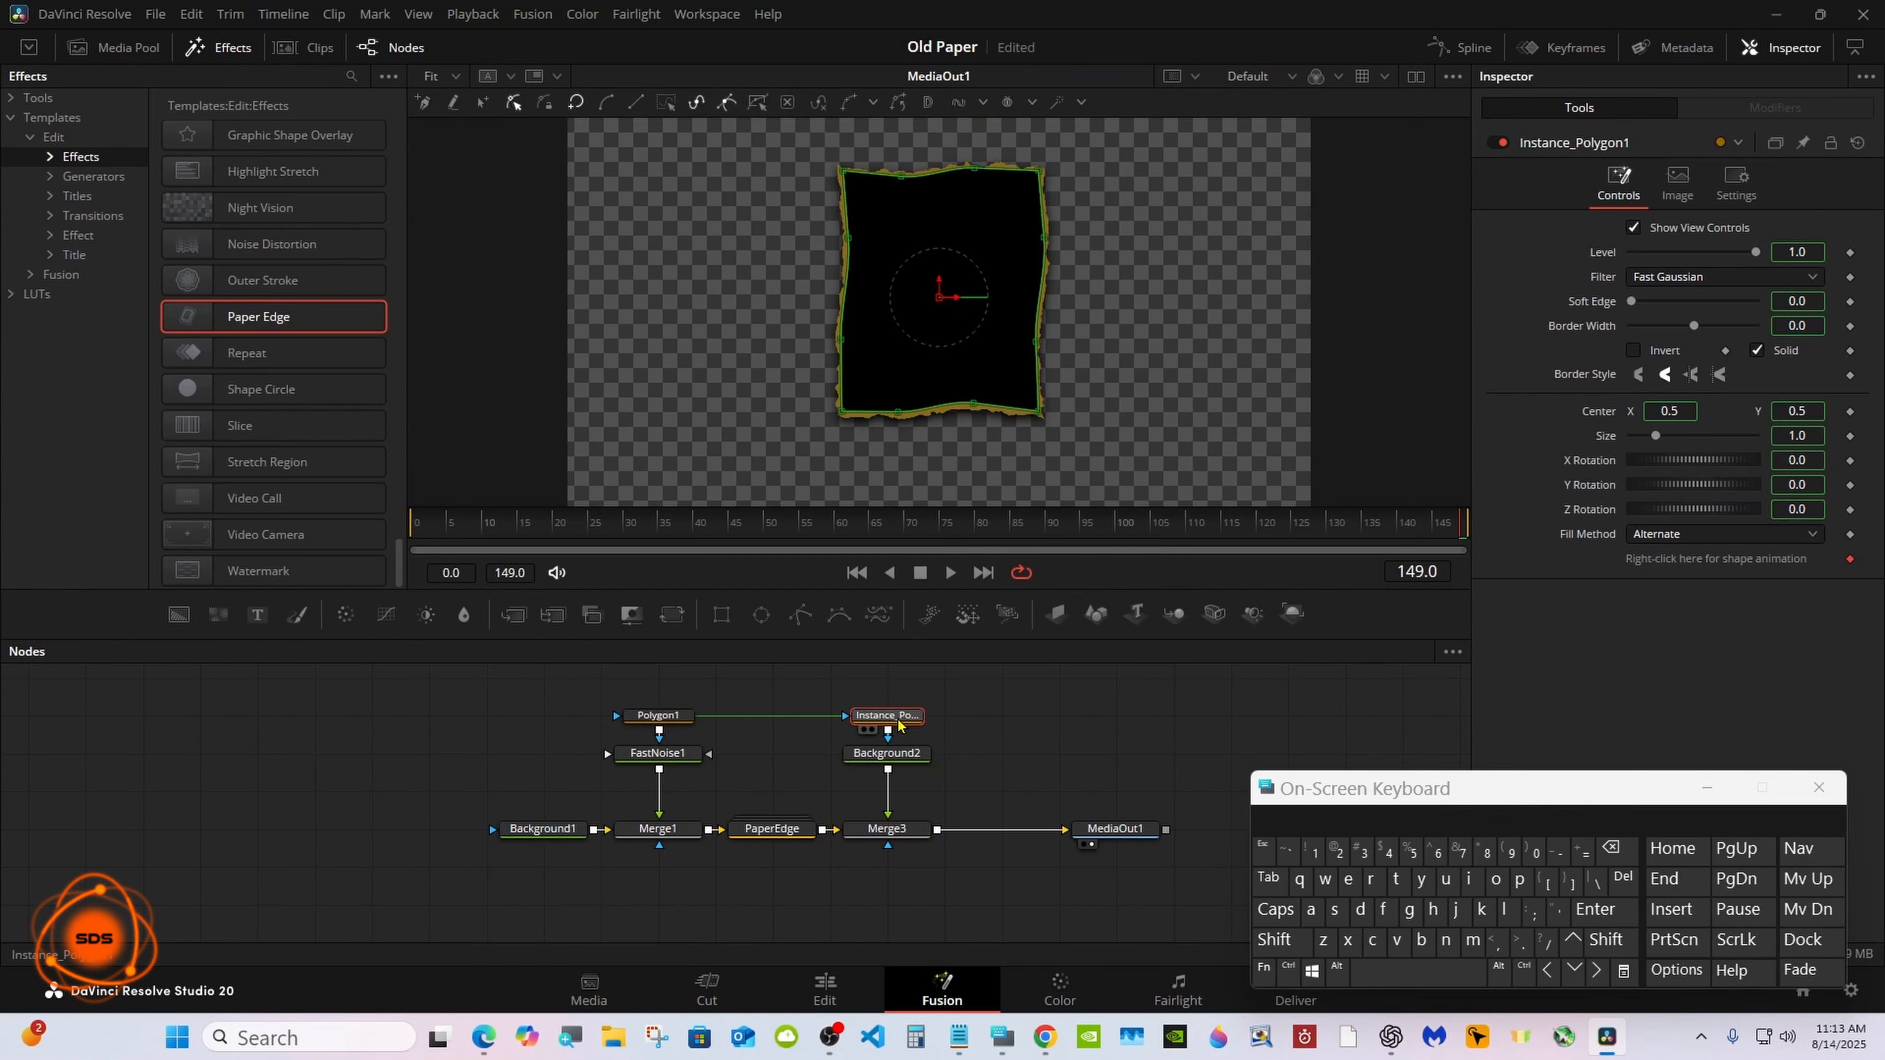
drag(1510, 773, 1191, 772)
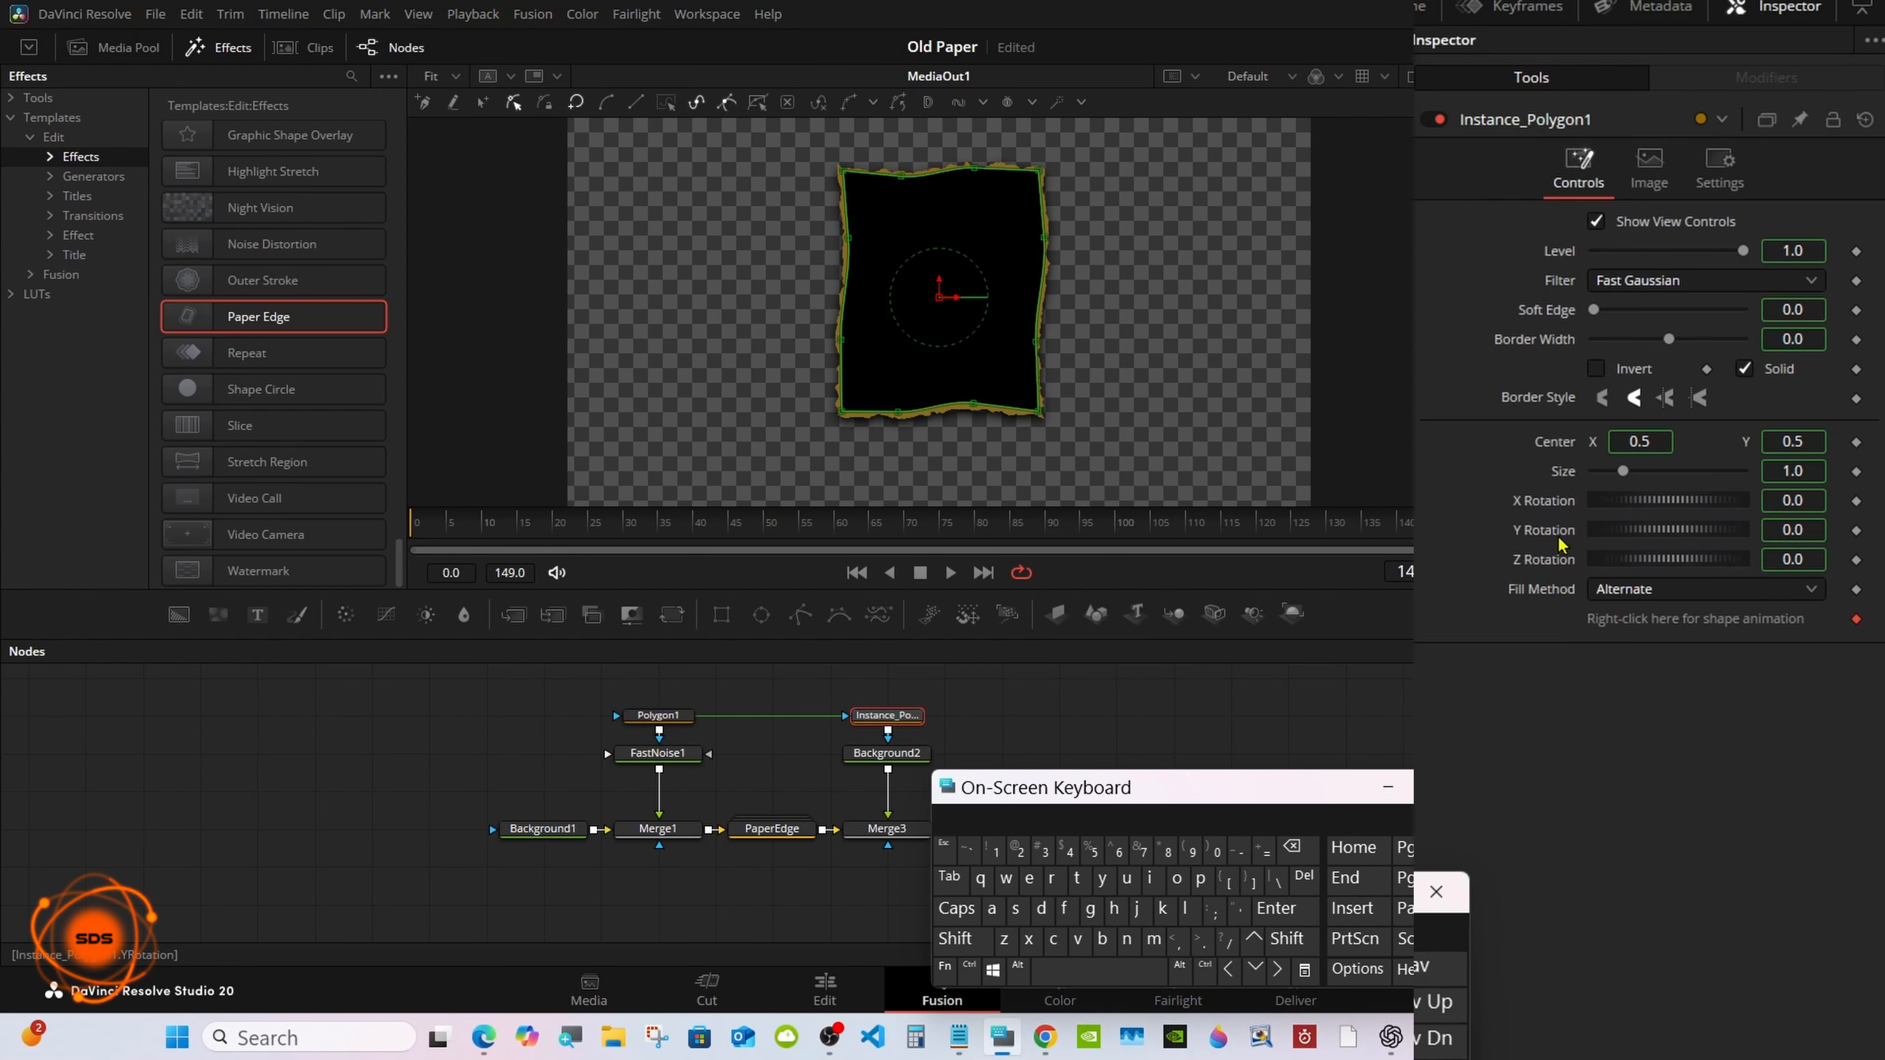
right_click(1788, 375)
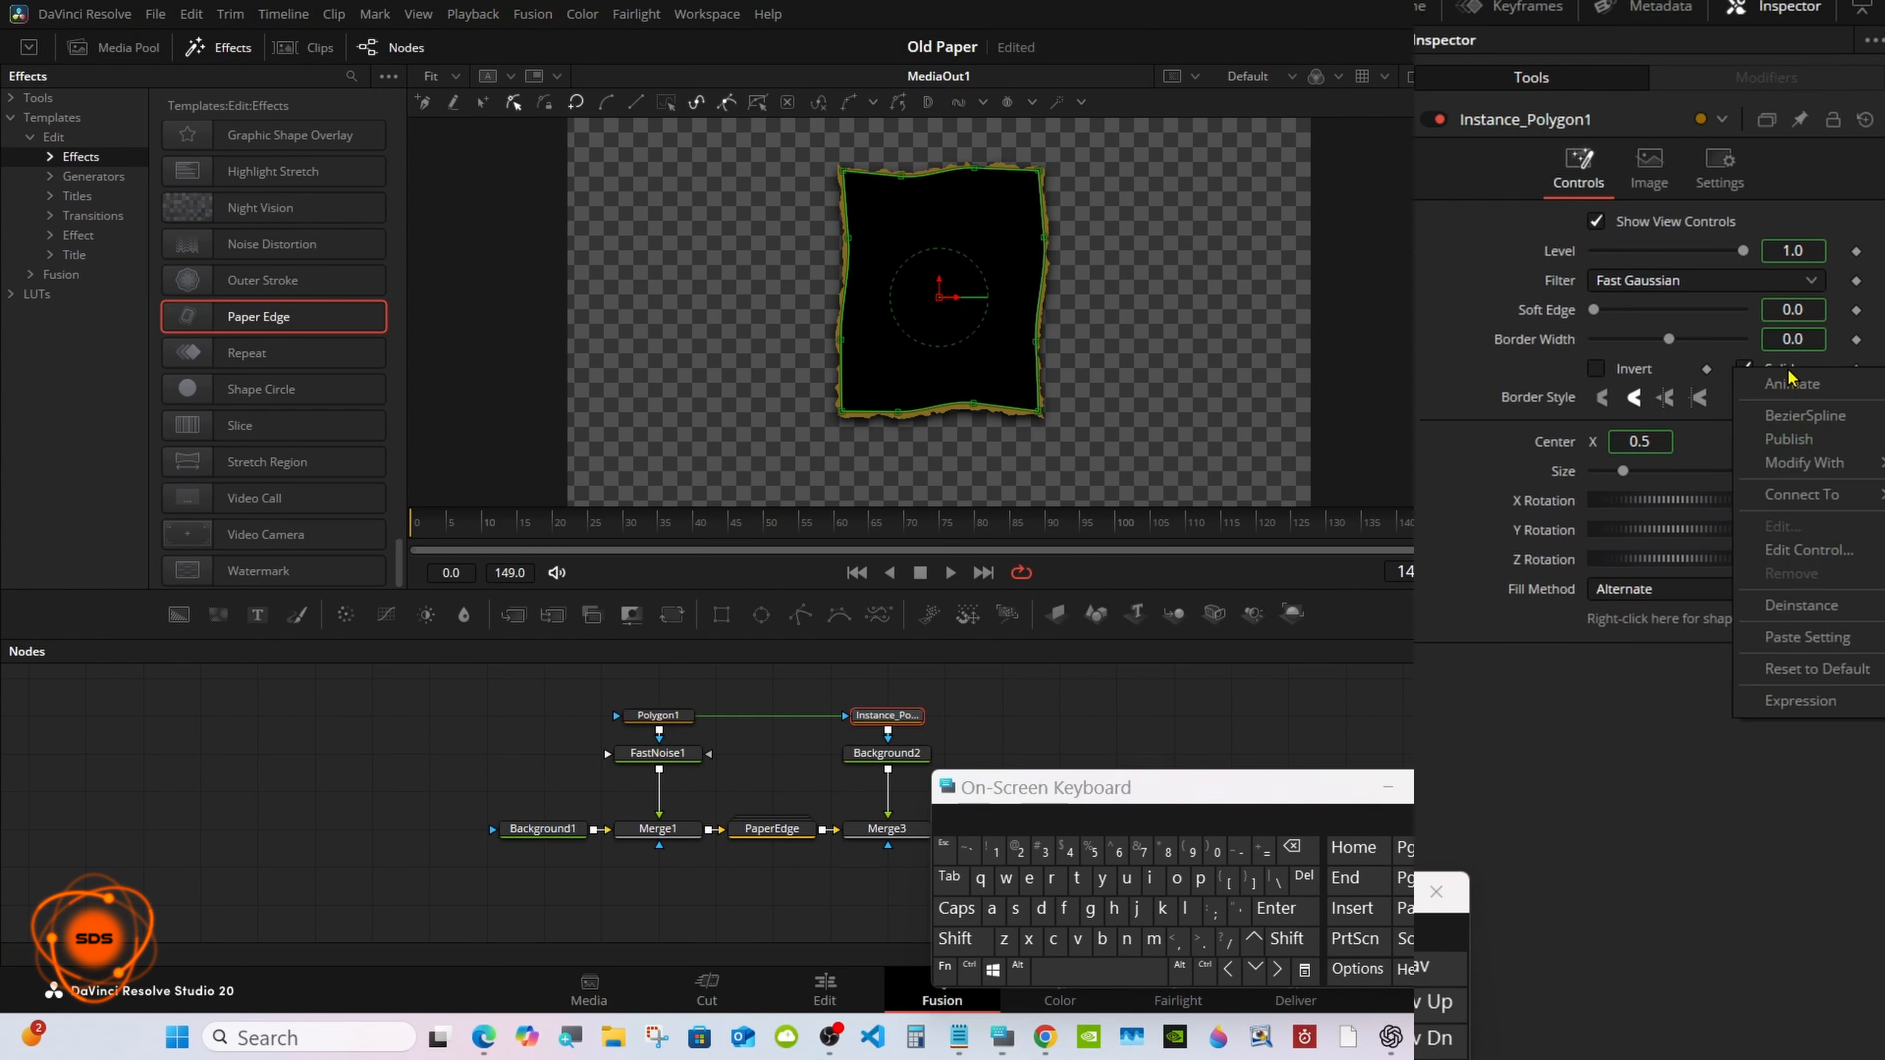
click(1791, 617)
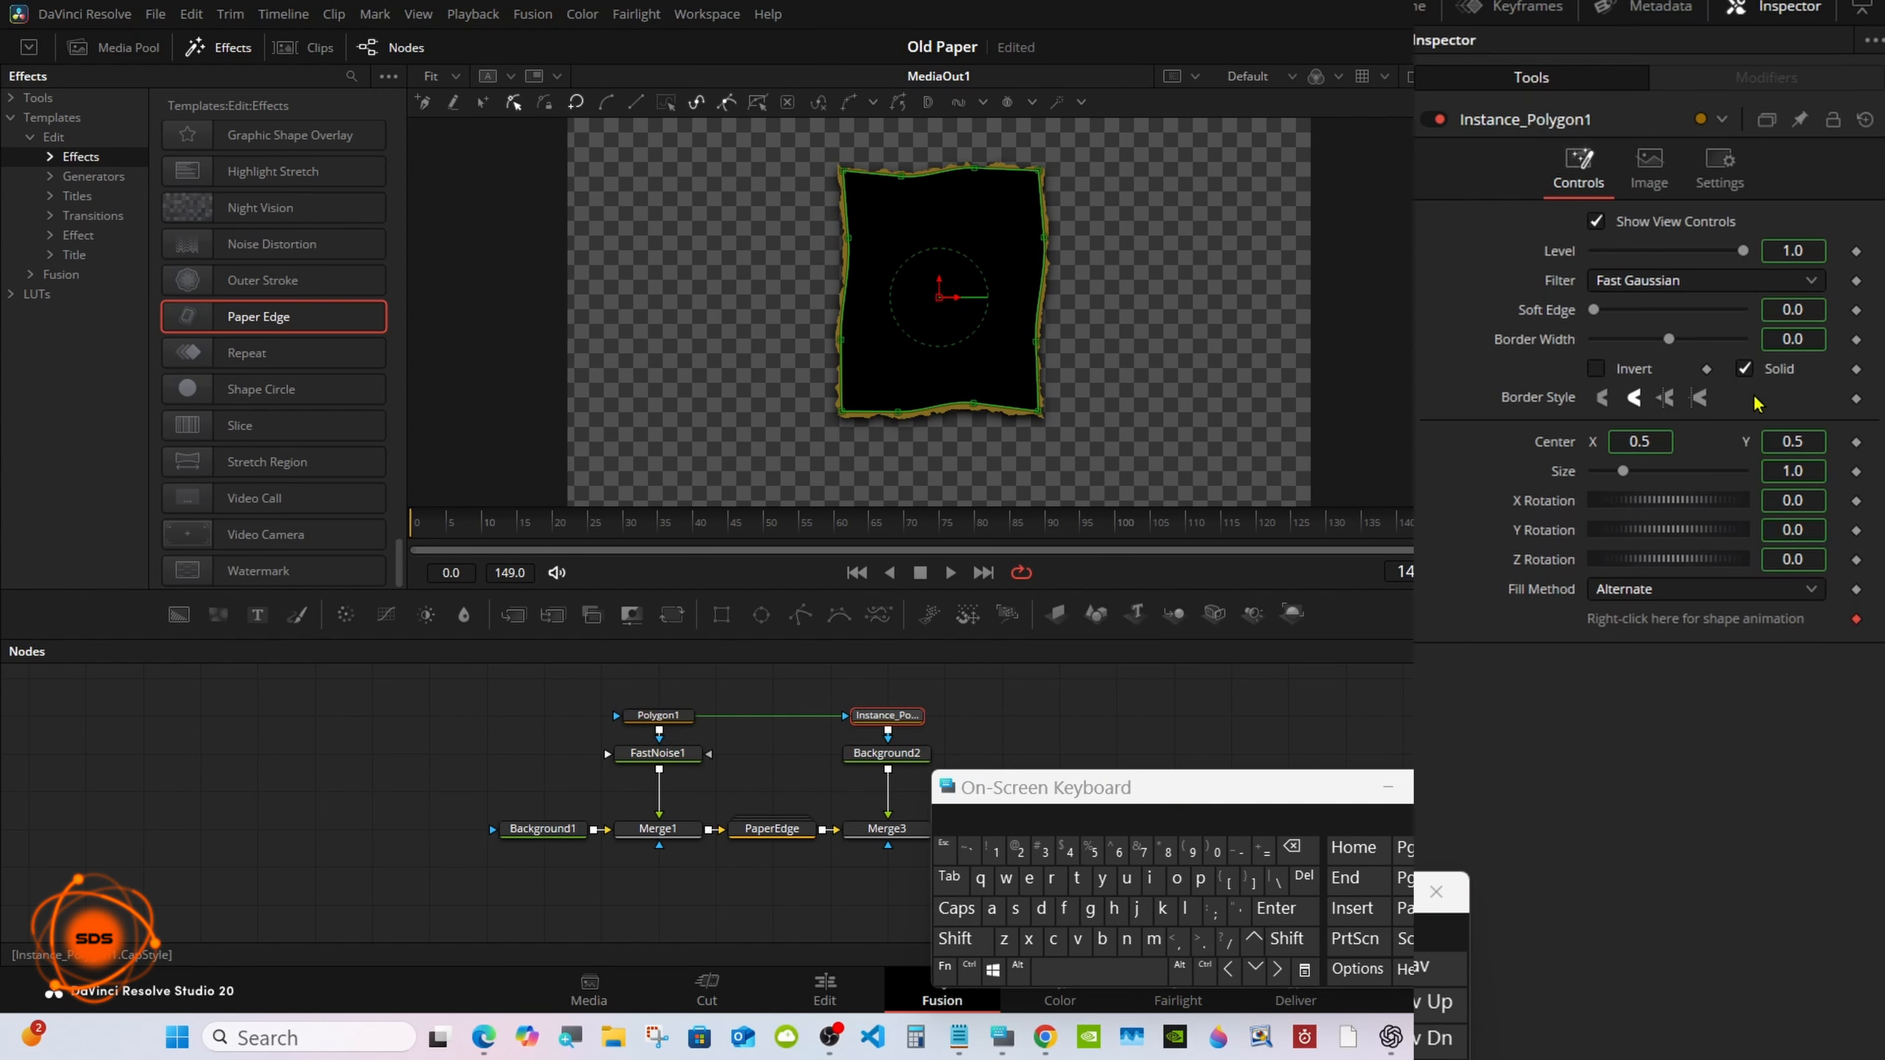
click(1744, 371)
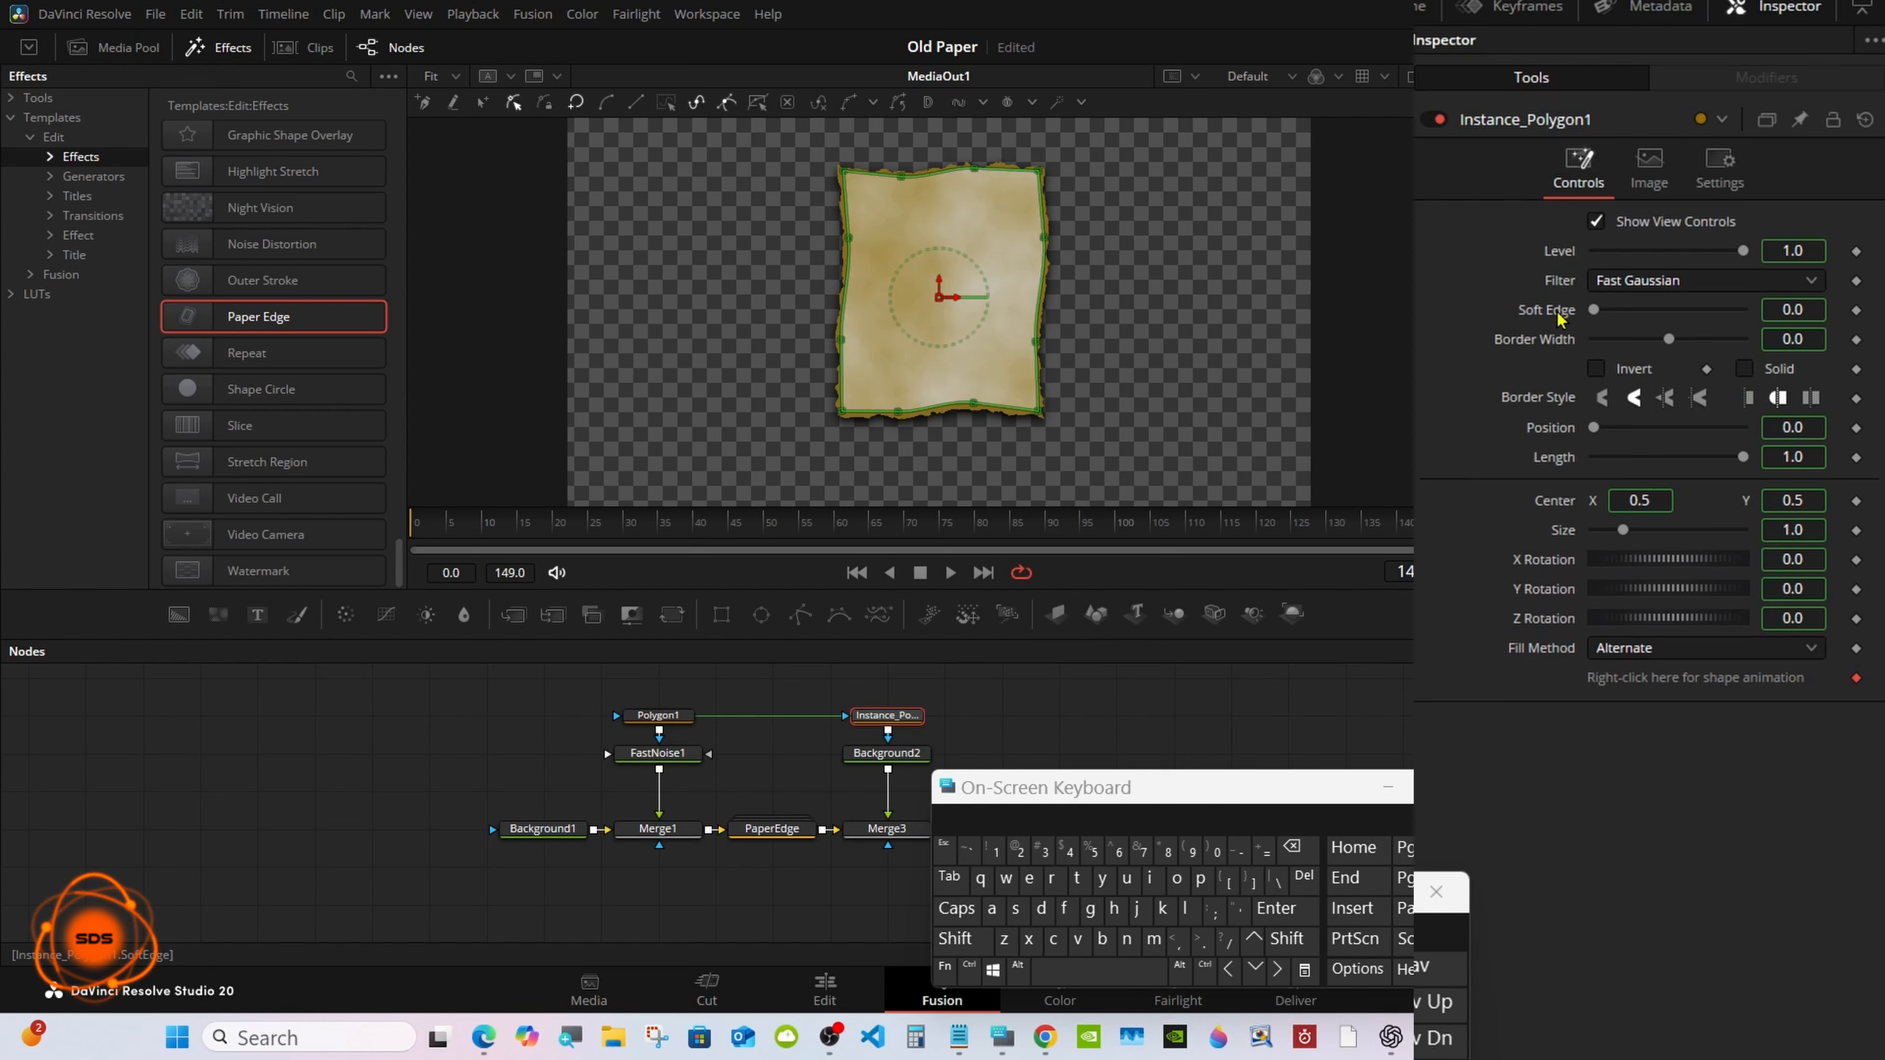
Step: Deinstance the Soft Edge and Border Width parameters of the polygon instance
right_click(1557, 314)
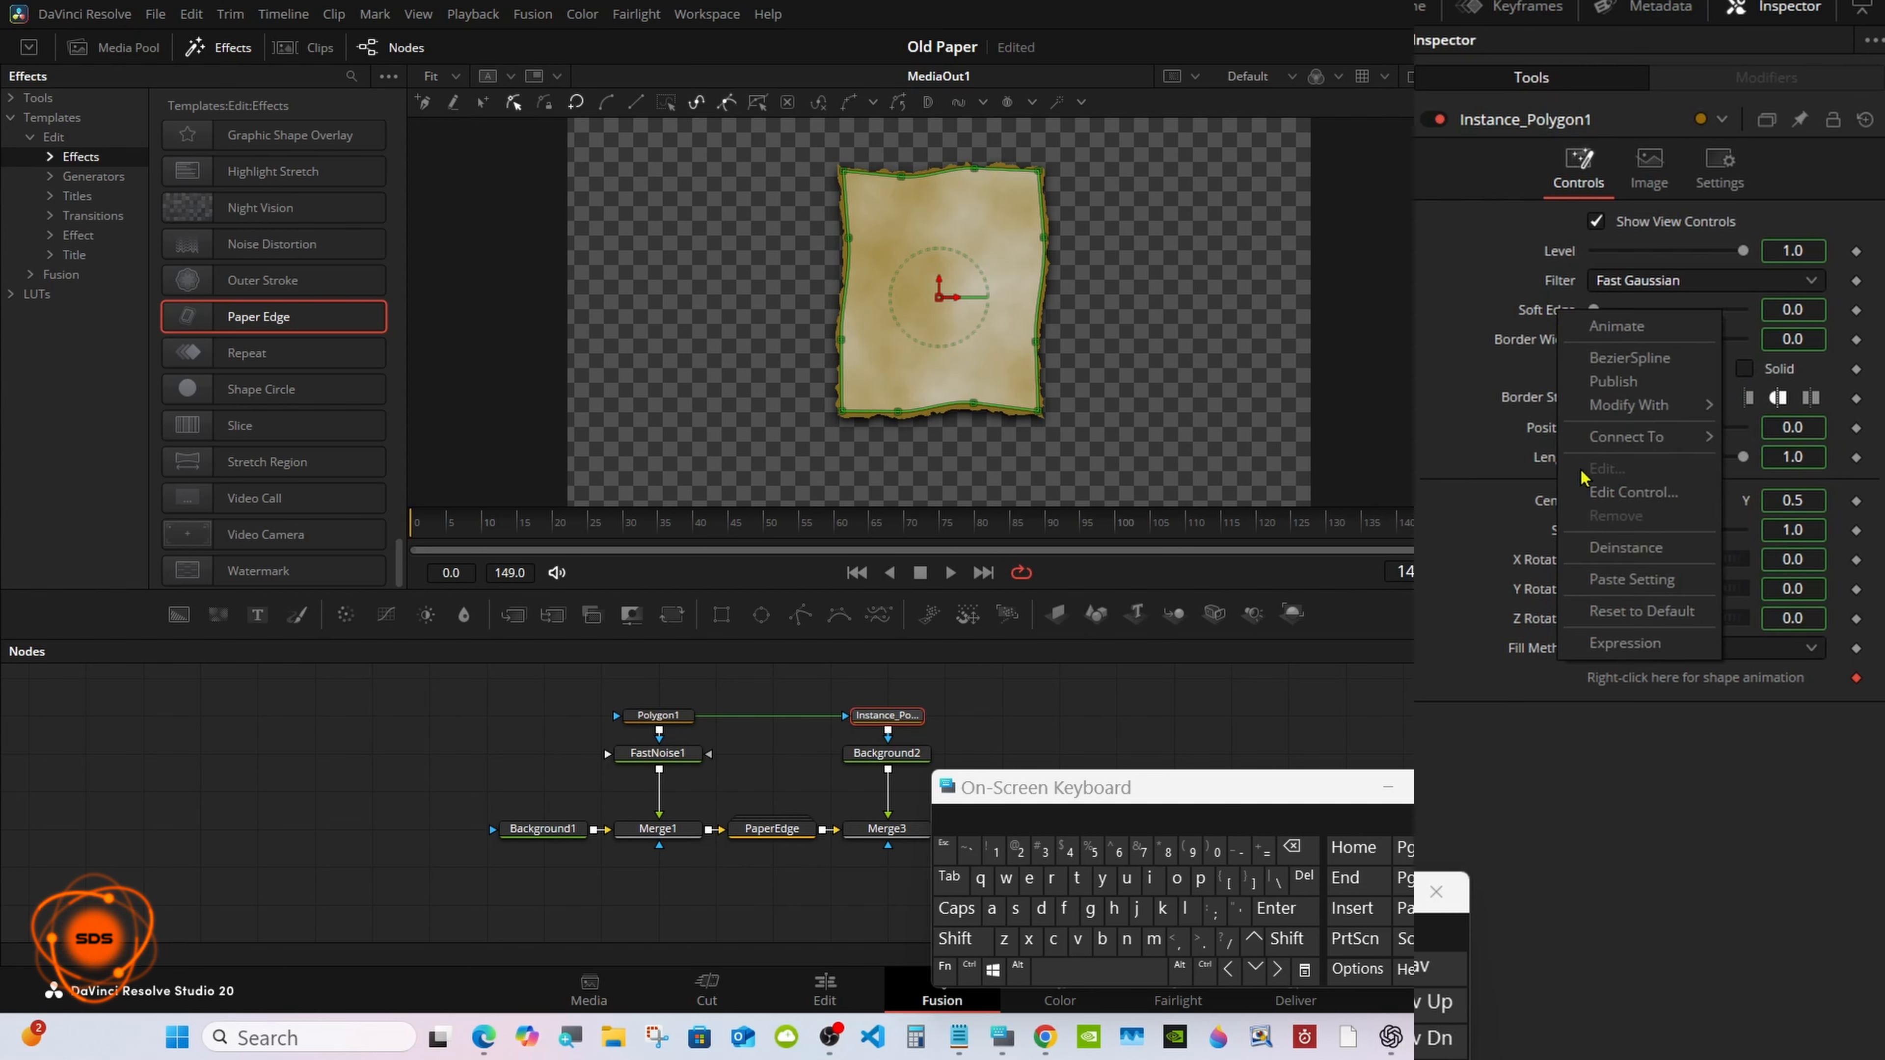
click(1606, 549)
right_click(1554, 345)
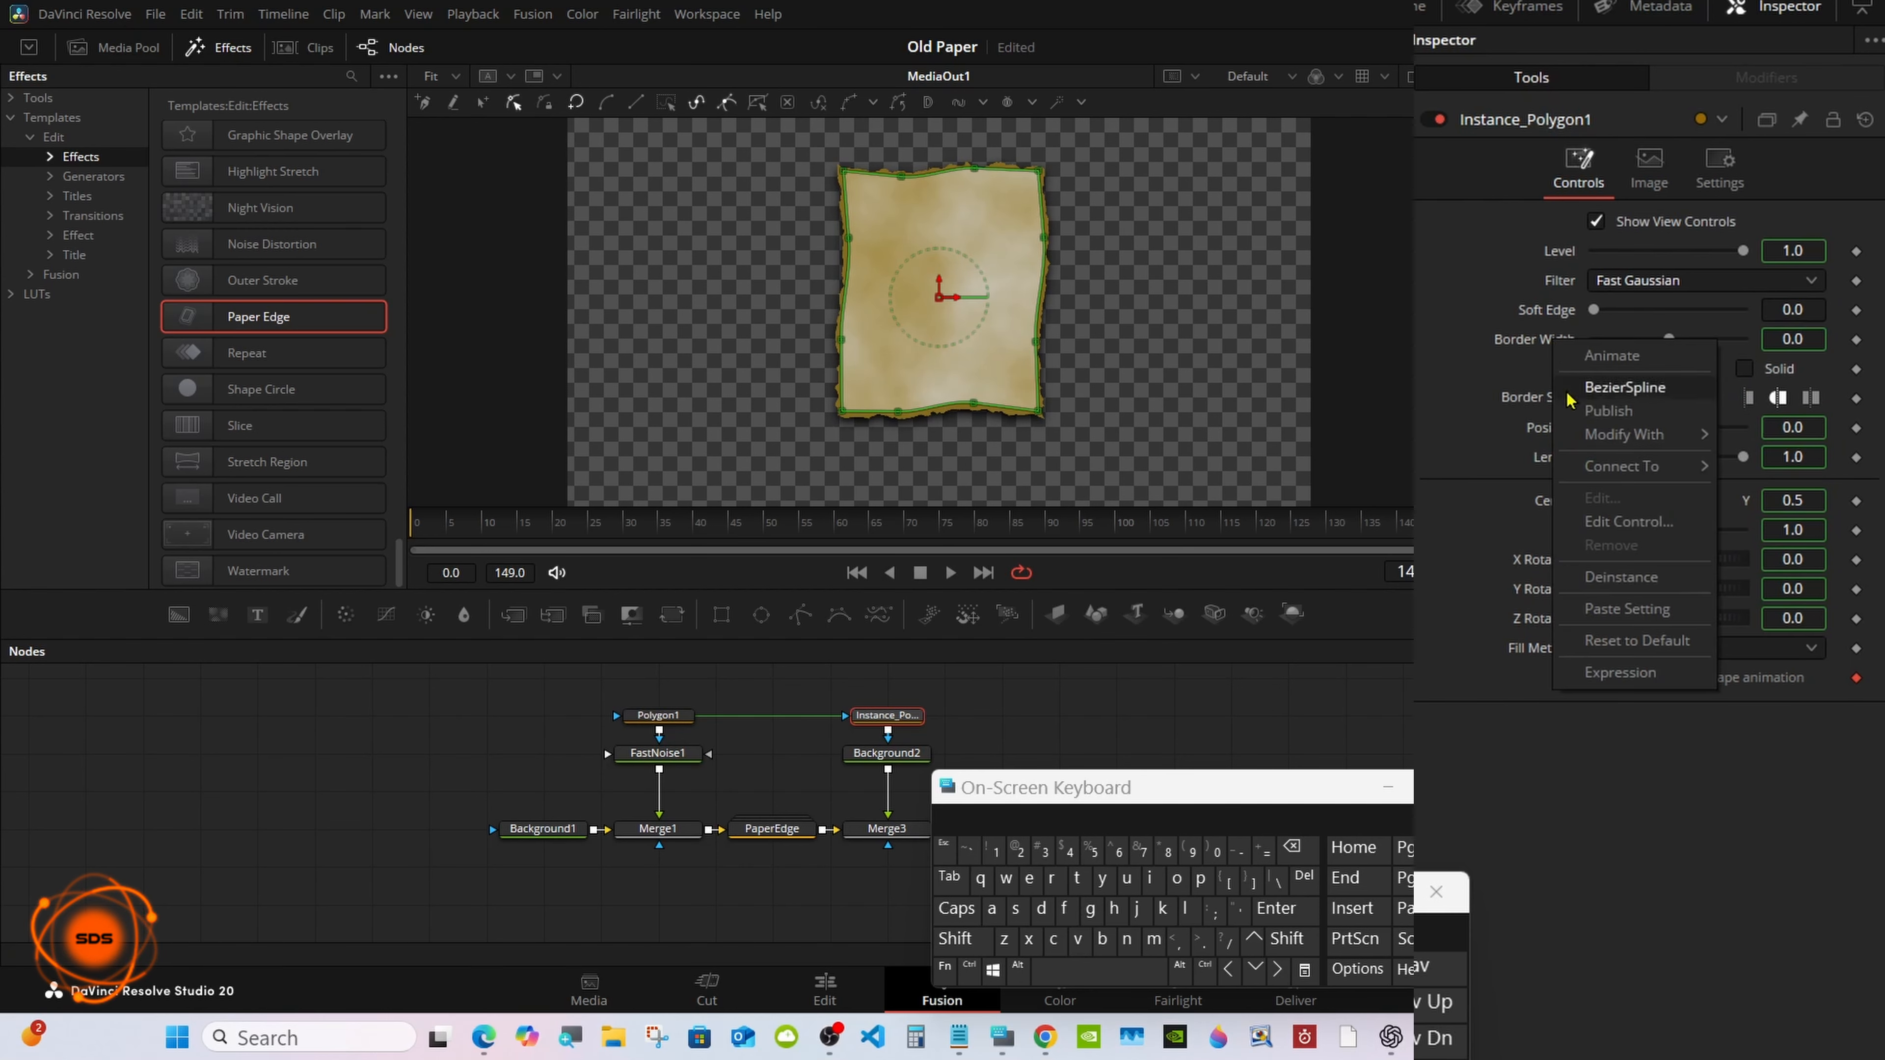
click(1593, 580)
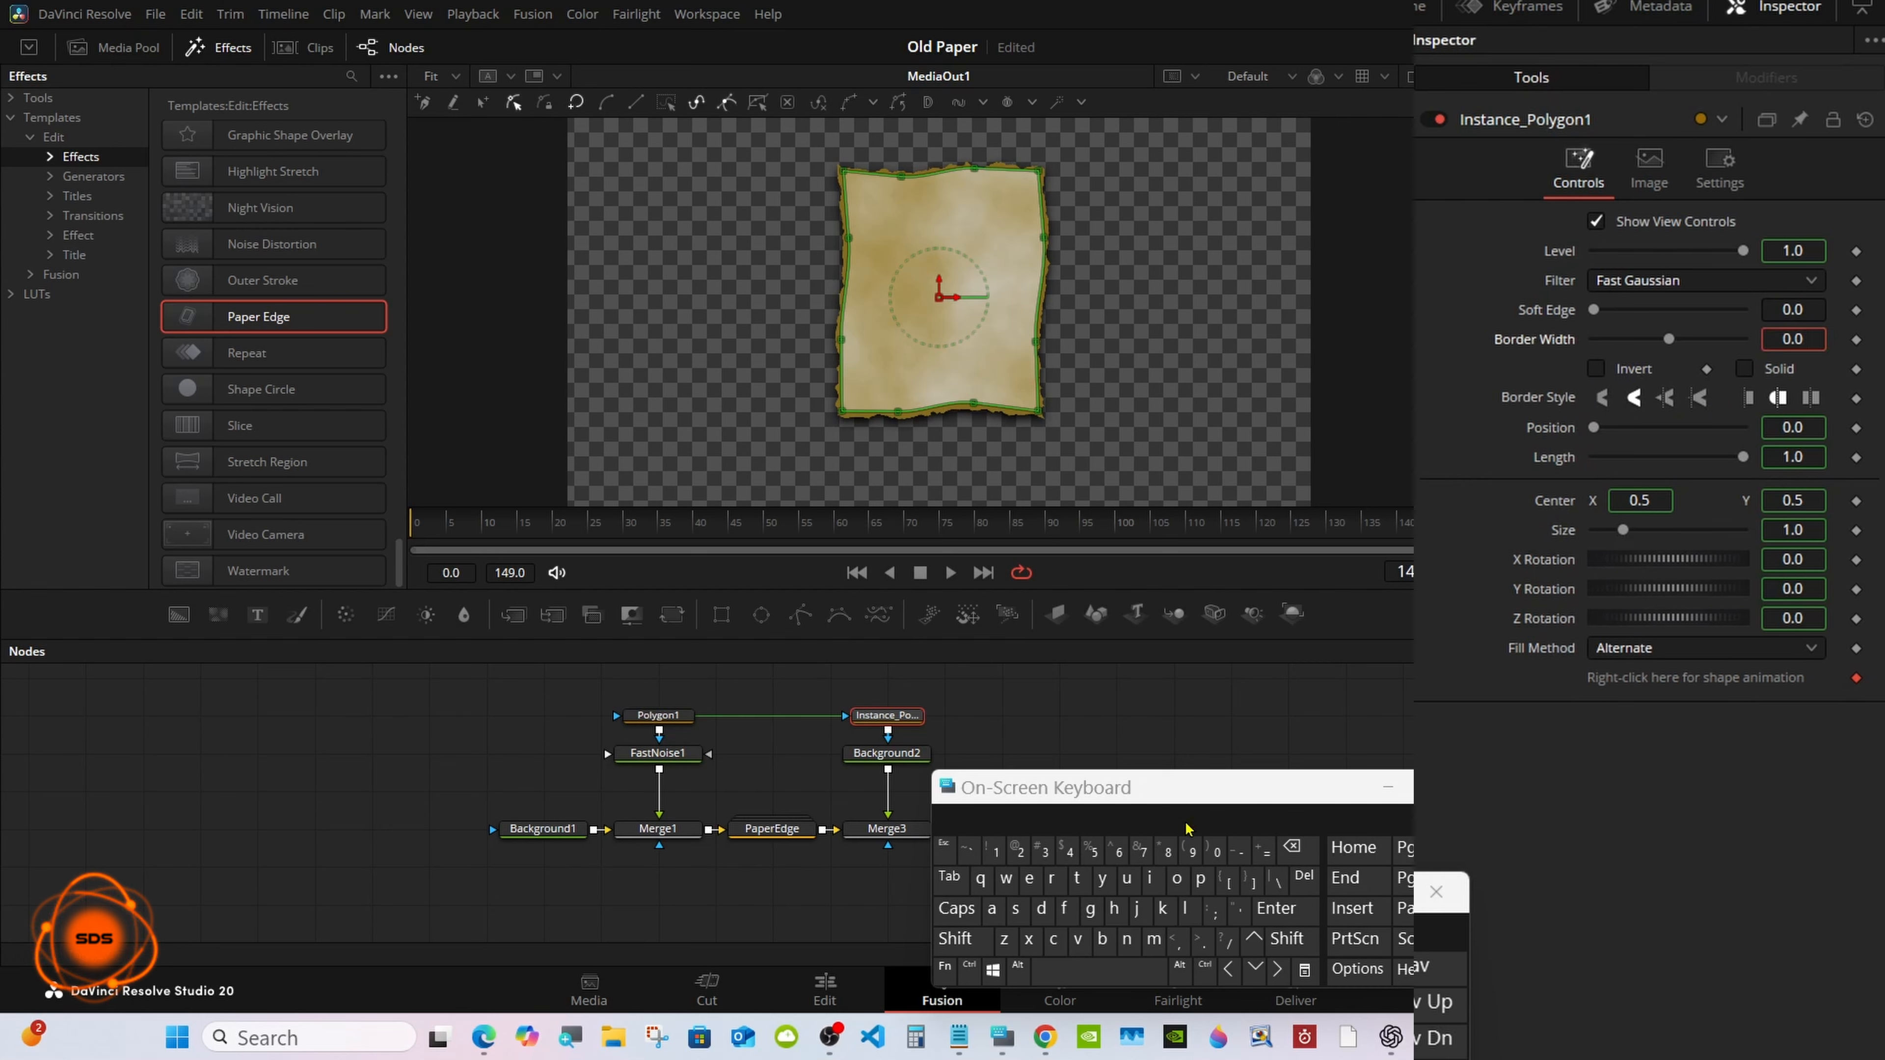
Step: Set the polygon instance's Border Width to 0.001 and its Soft Edge to 0.005
click(1214, 852)
click(995, 851)
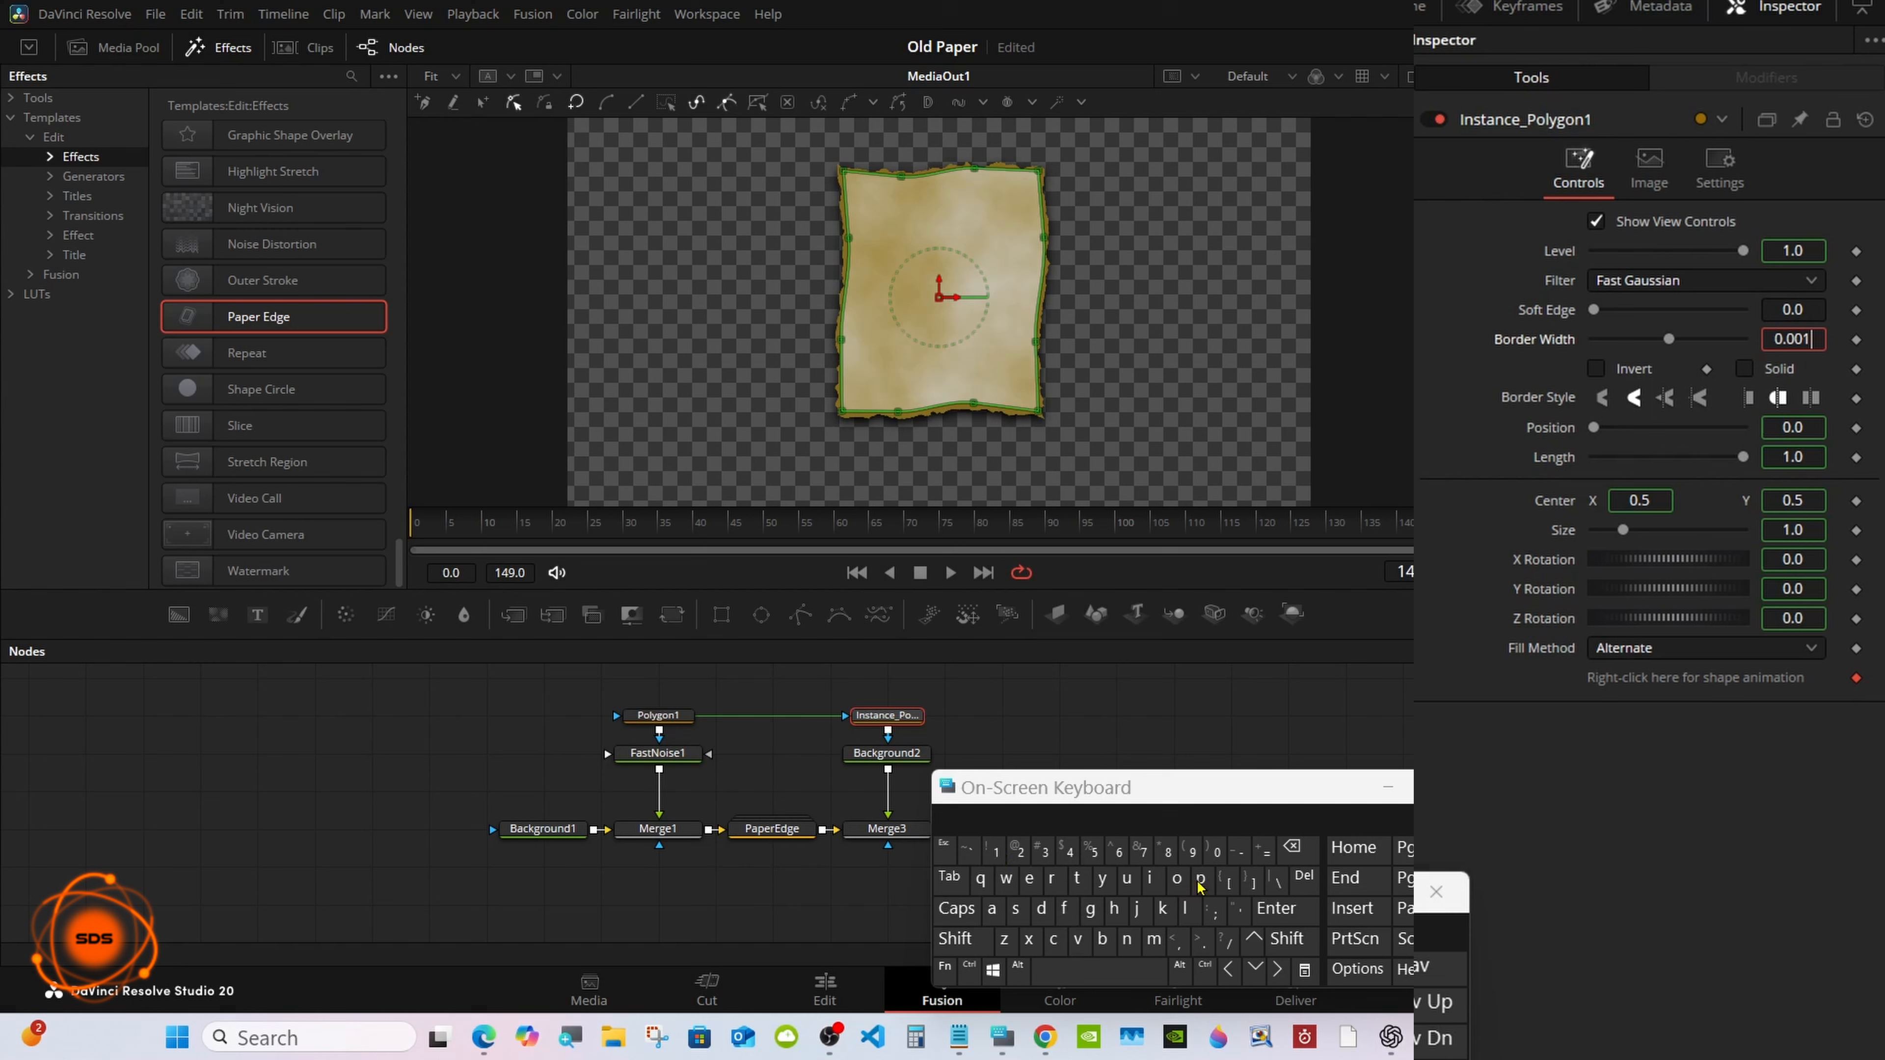
click(1283, 911)
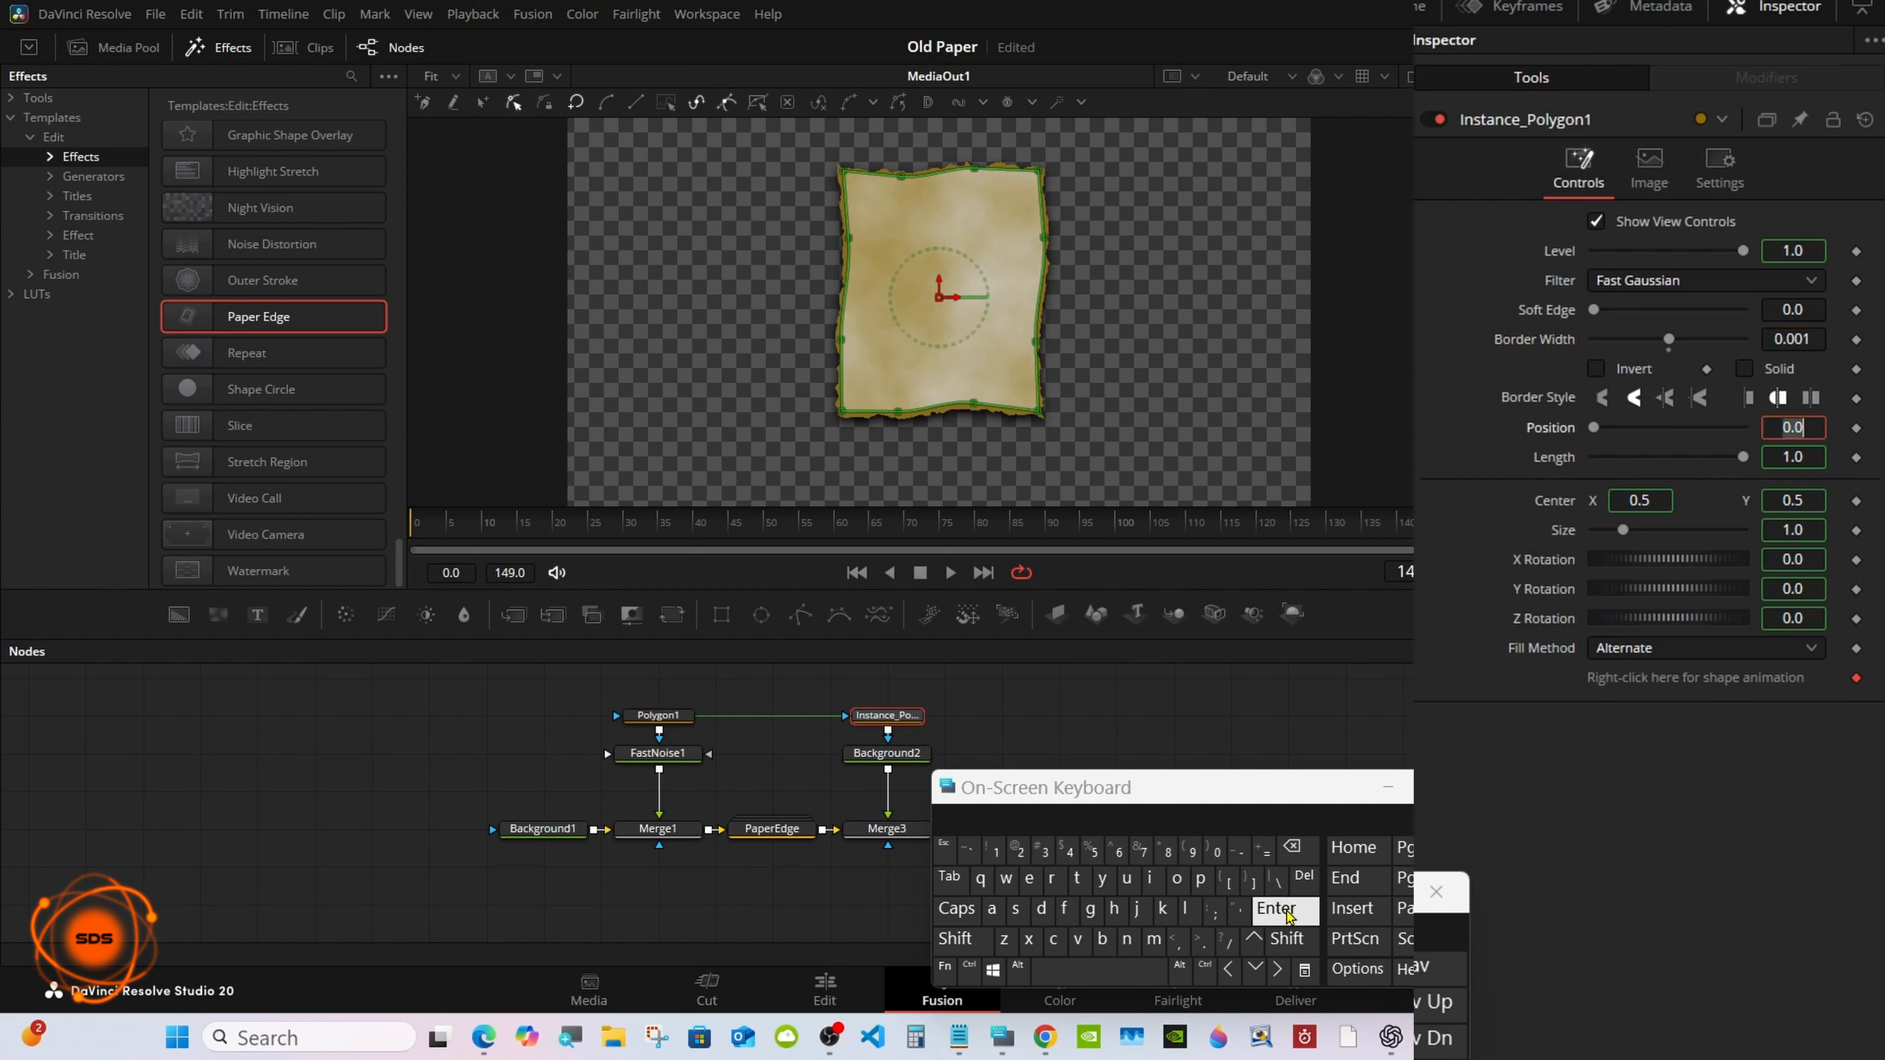
click(1789, 310)
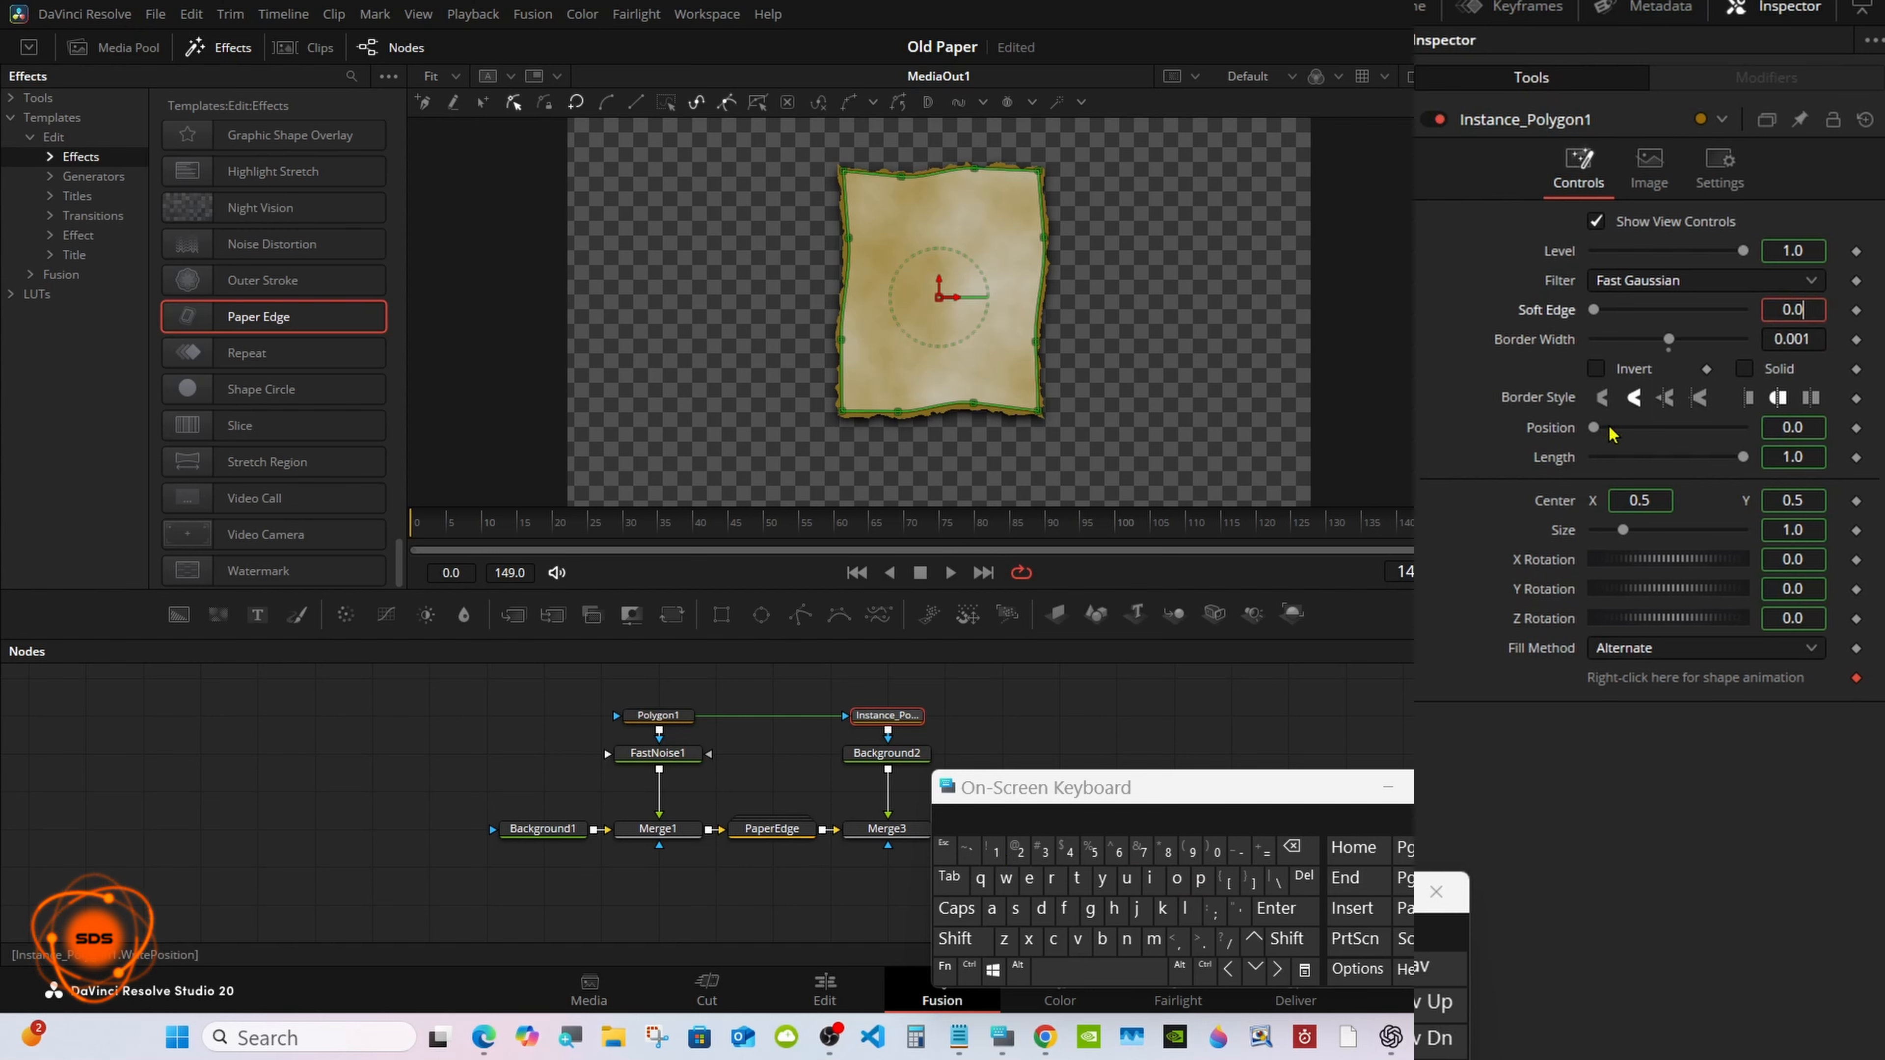
click(1215, 850)
click(1091, 850)
click(1270, 916)
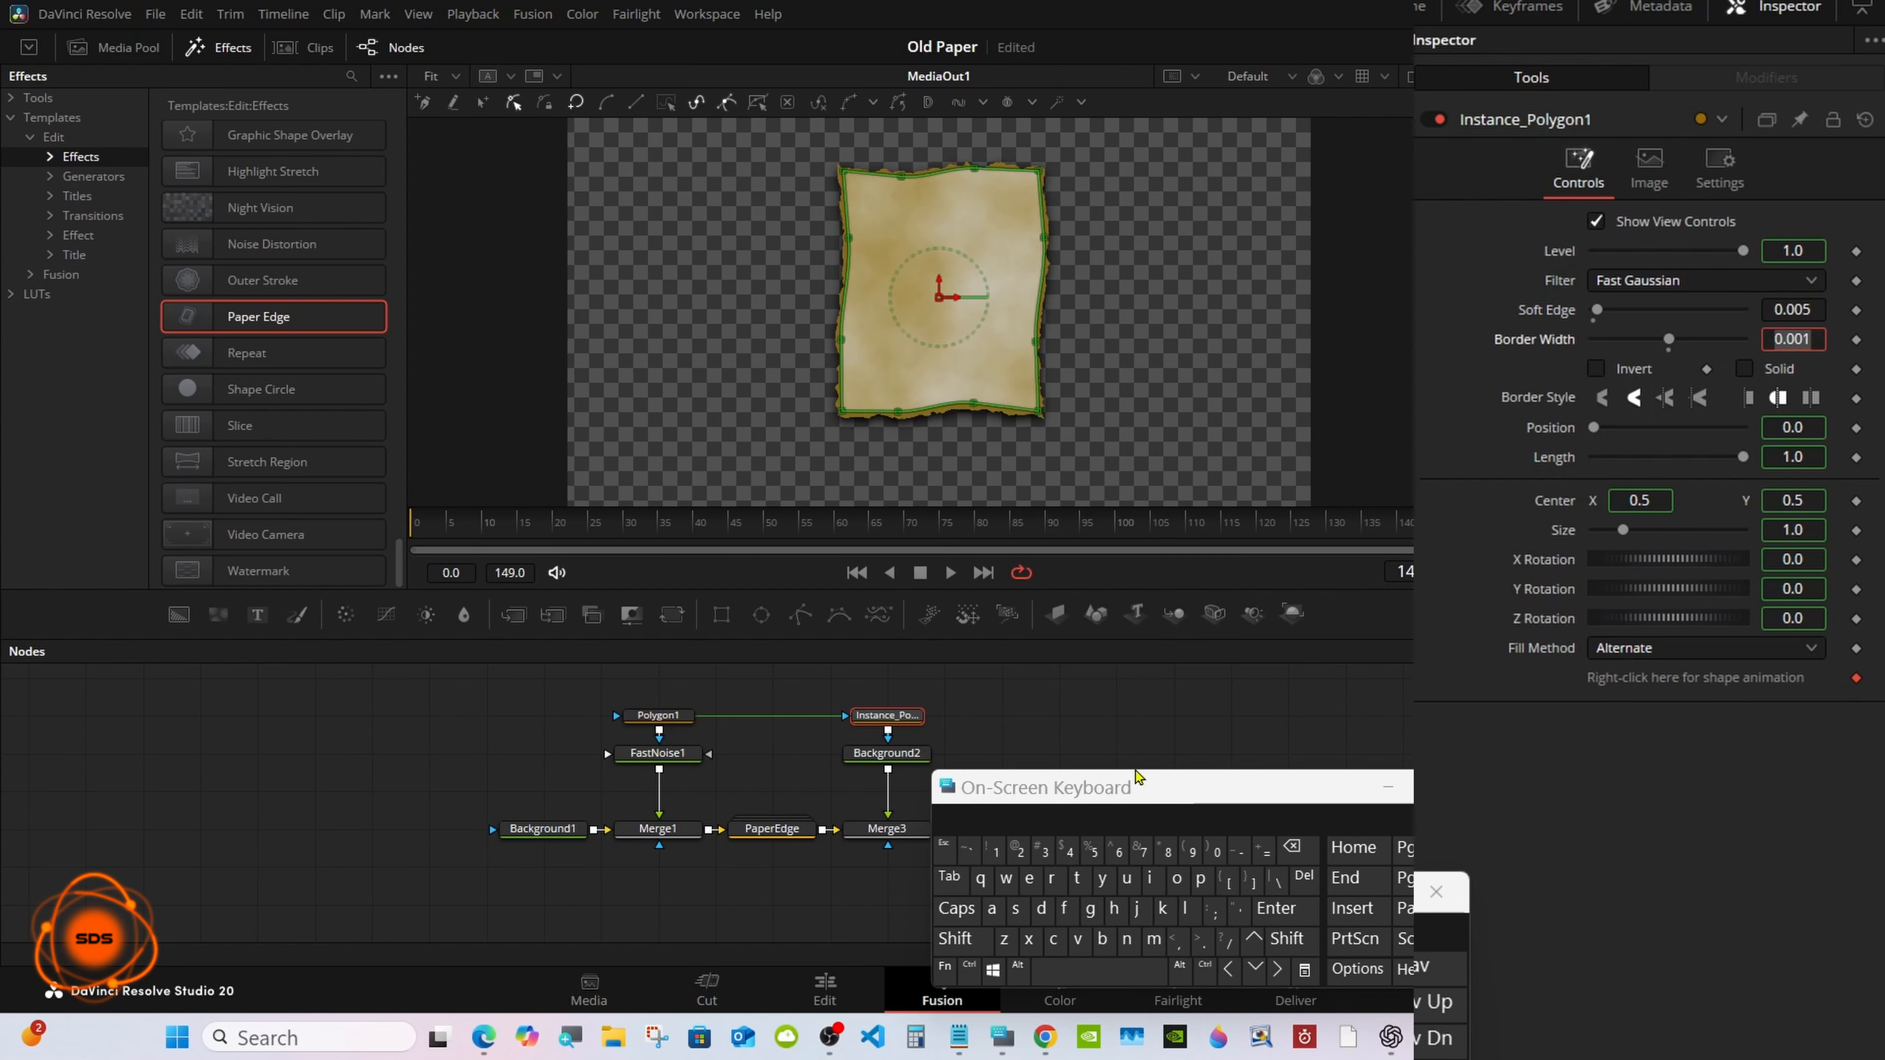
Step: Reset the polygon instance's Soft Edge and Border Width to 0
right_click(893, 335)
mouse_move(1155, 346)
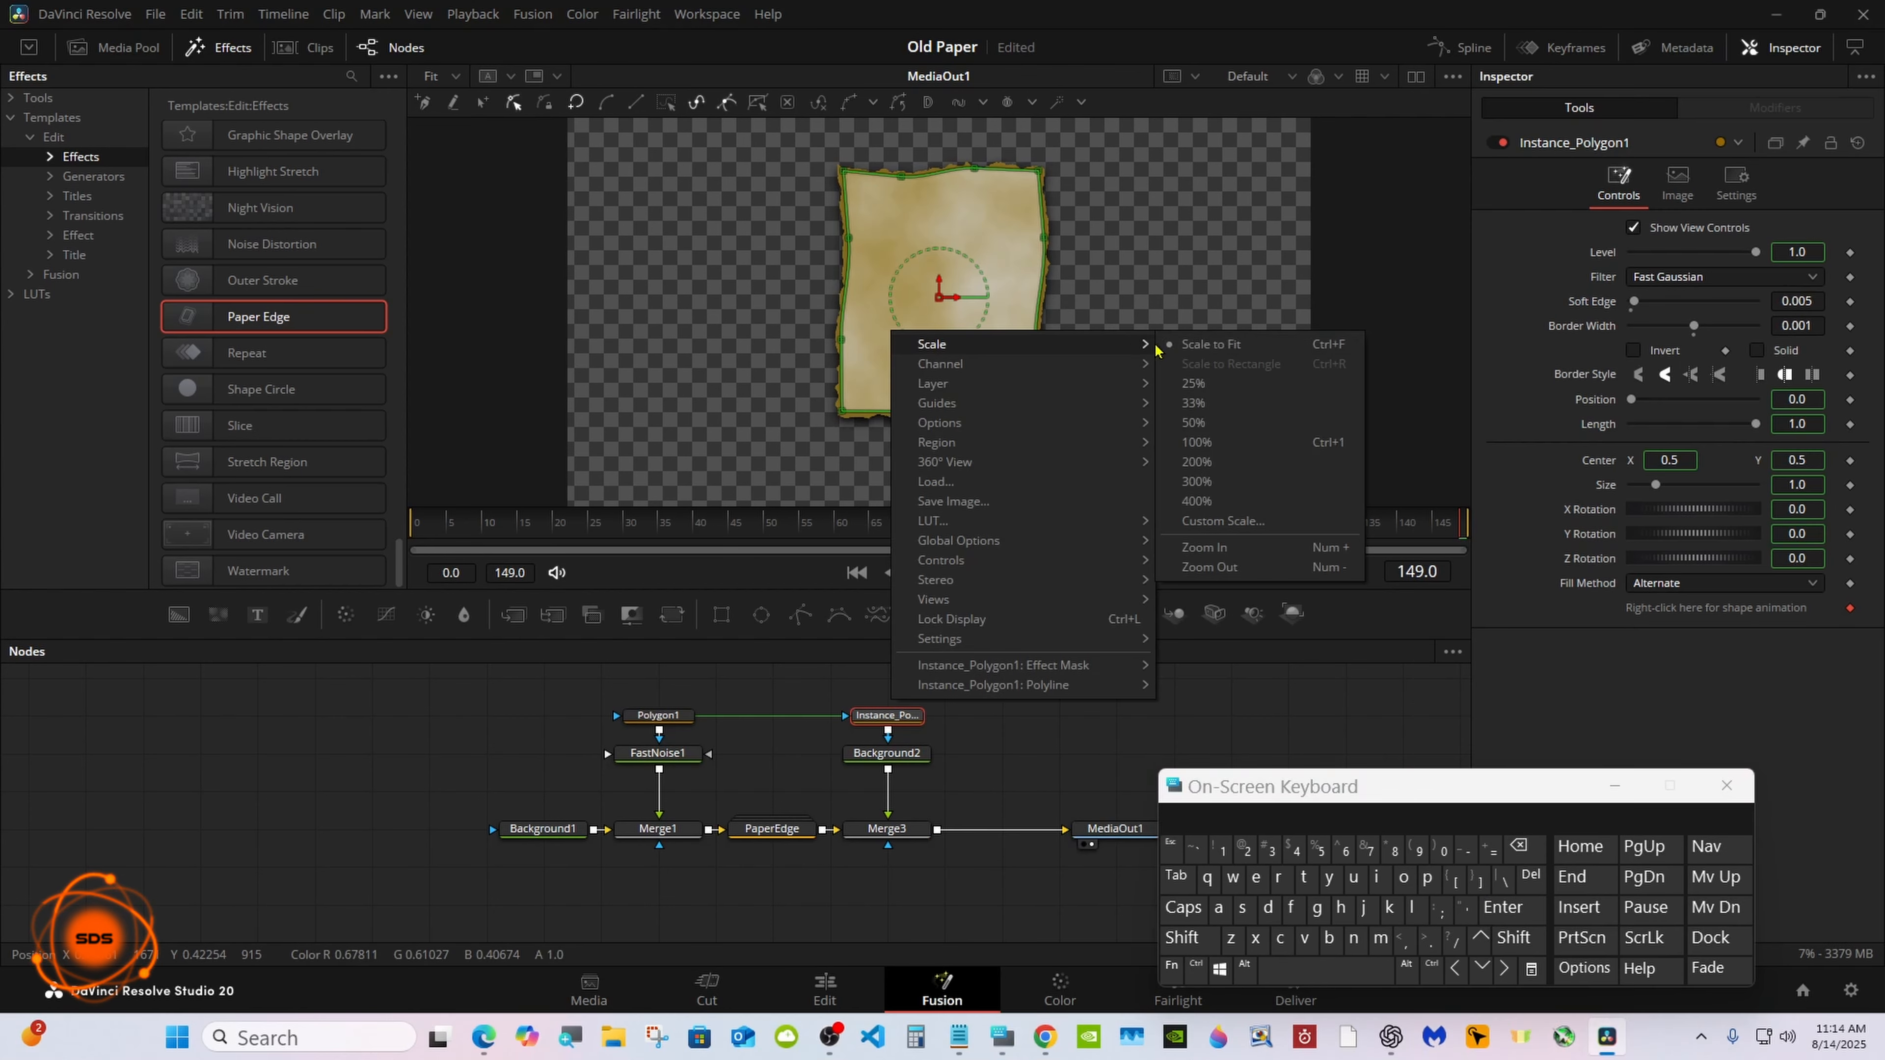
click(1202, 547)
right_click(1026, 342)
mouse_move(1261, 353)
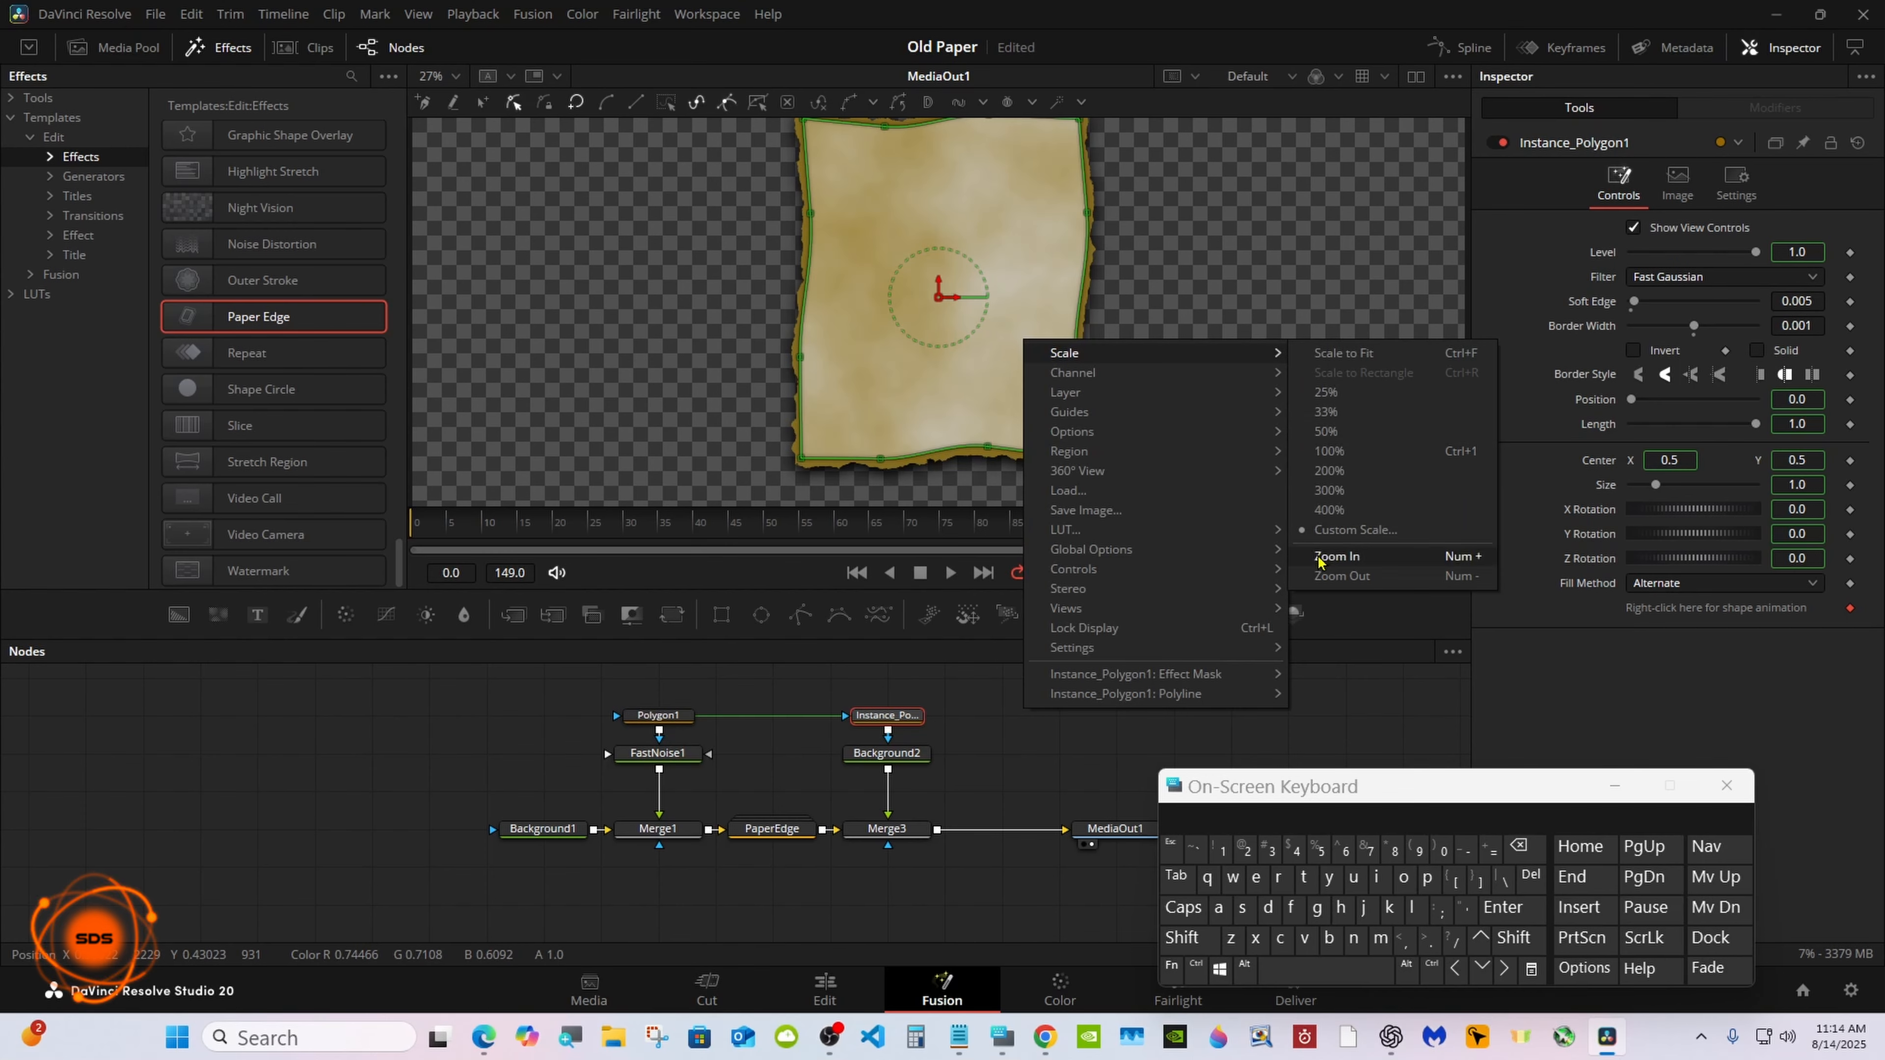
click(1335, 556)
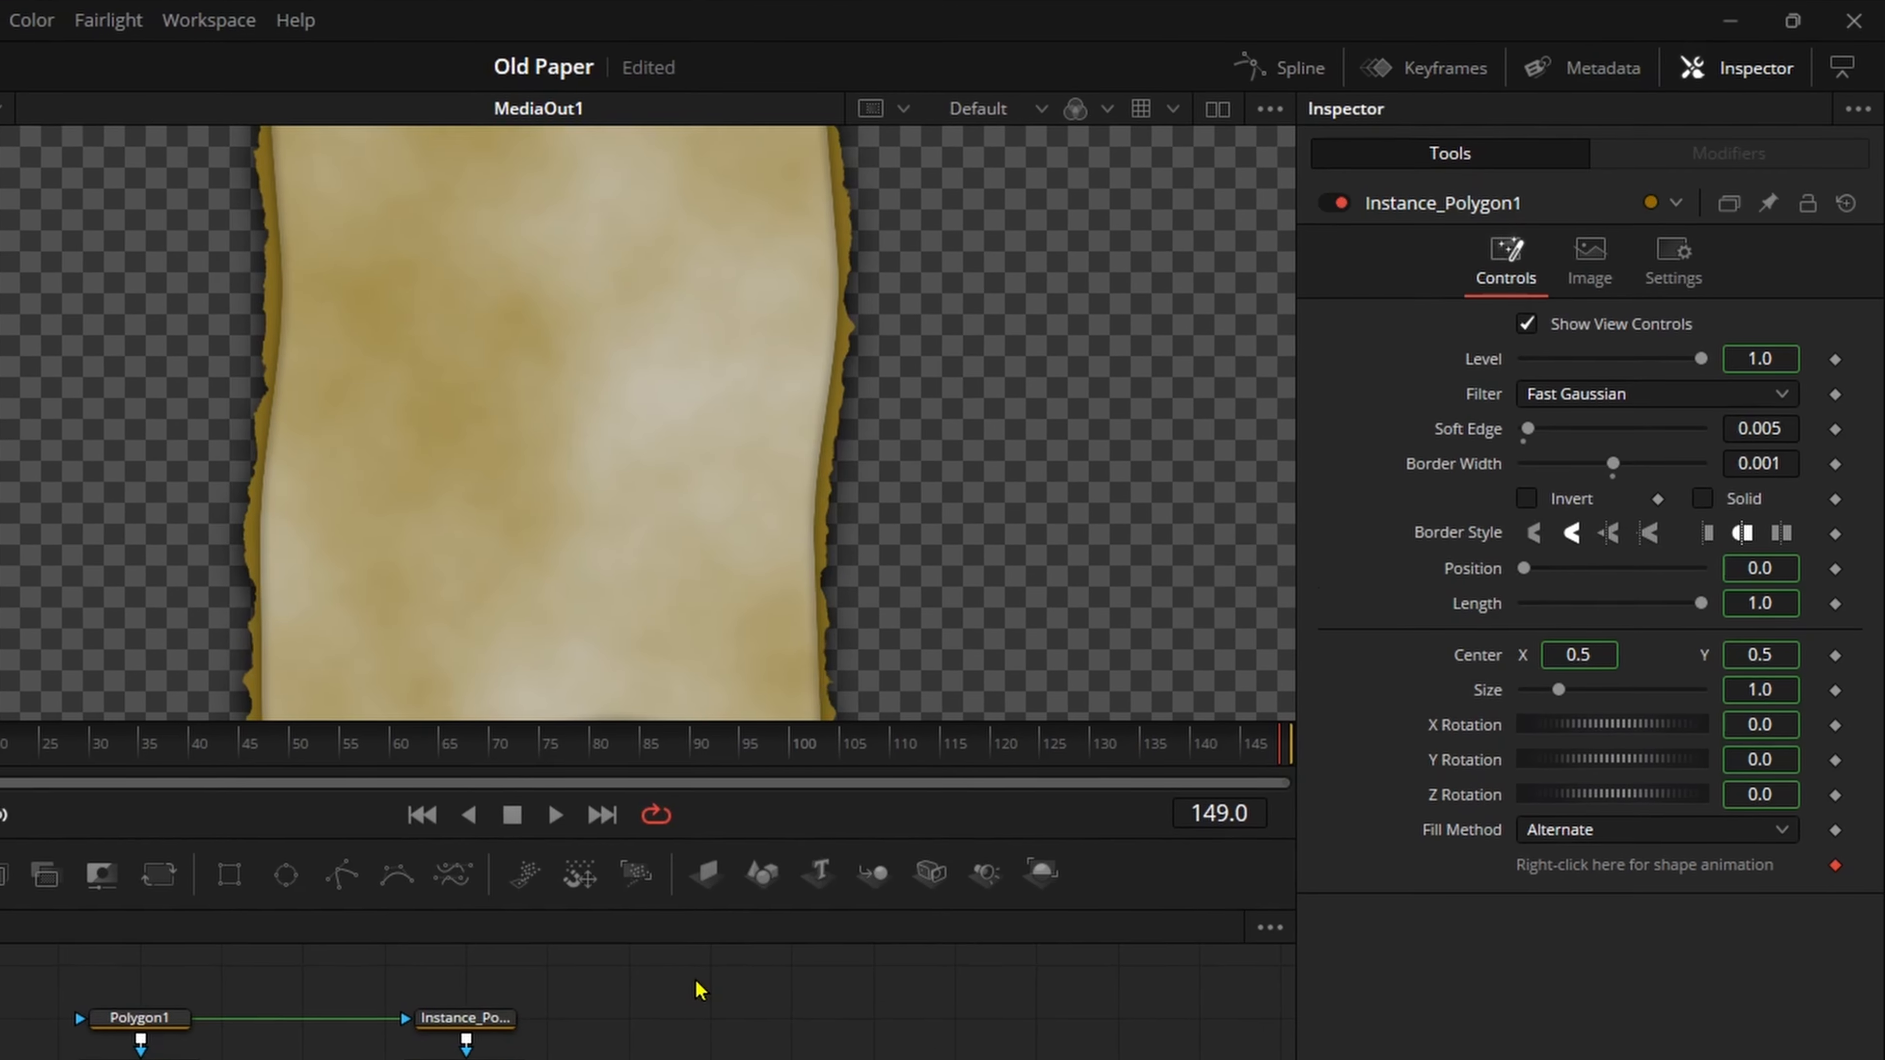
click(1522, 430)
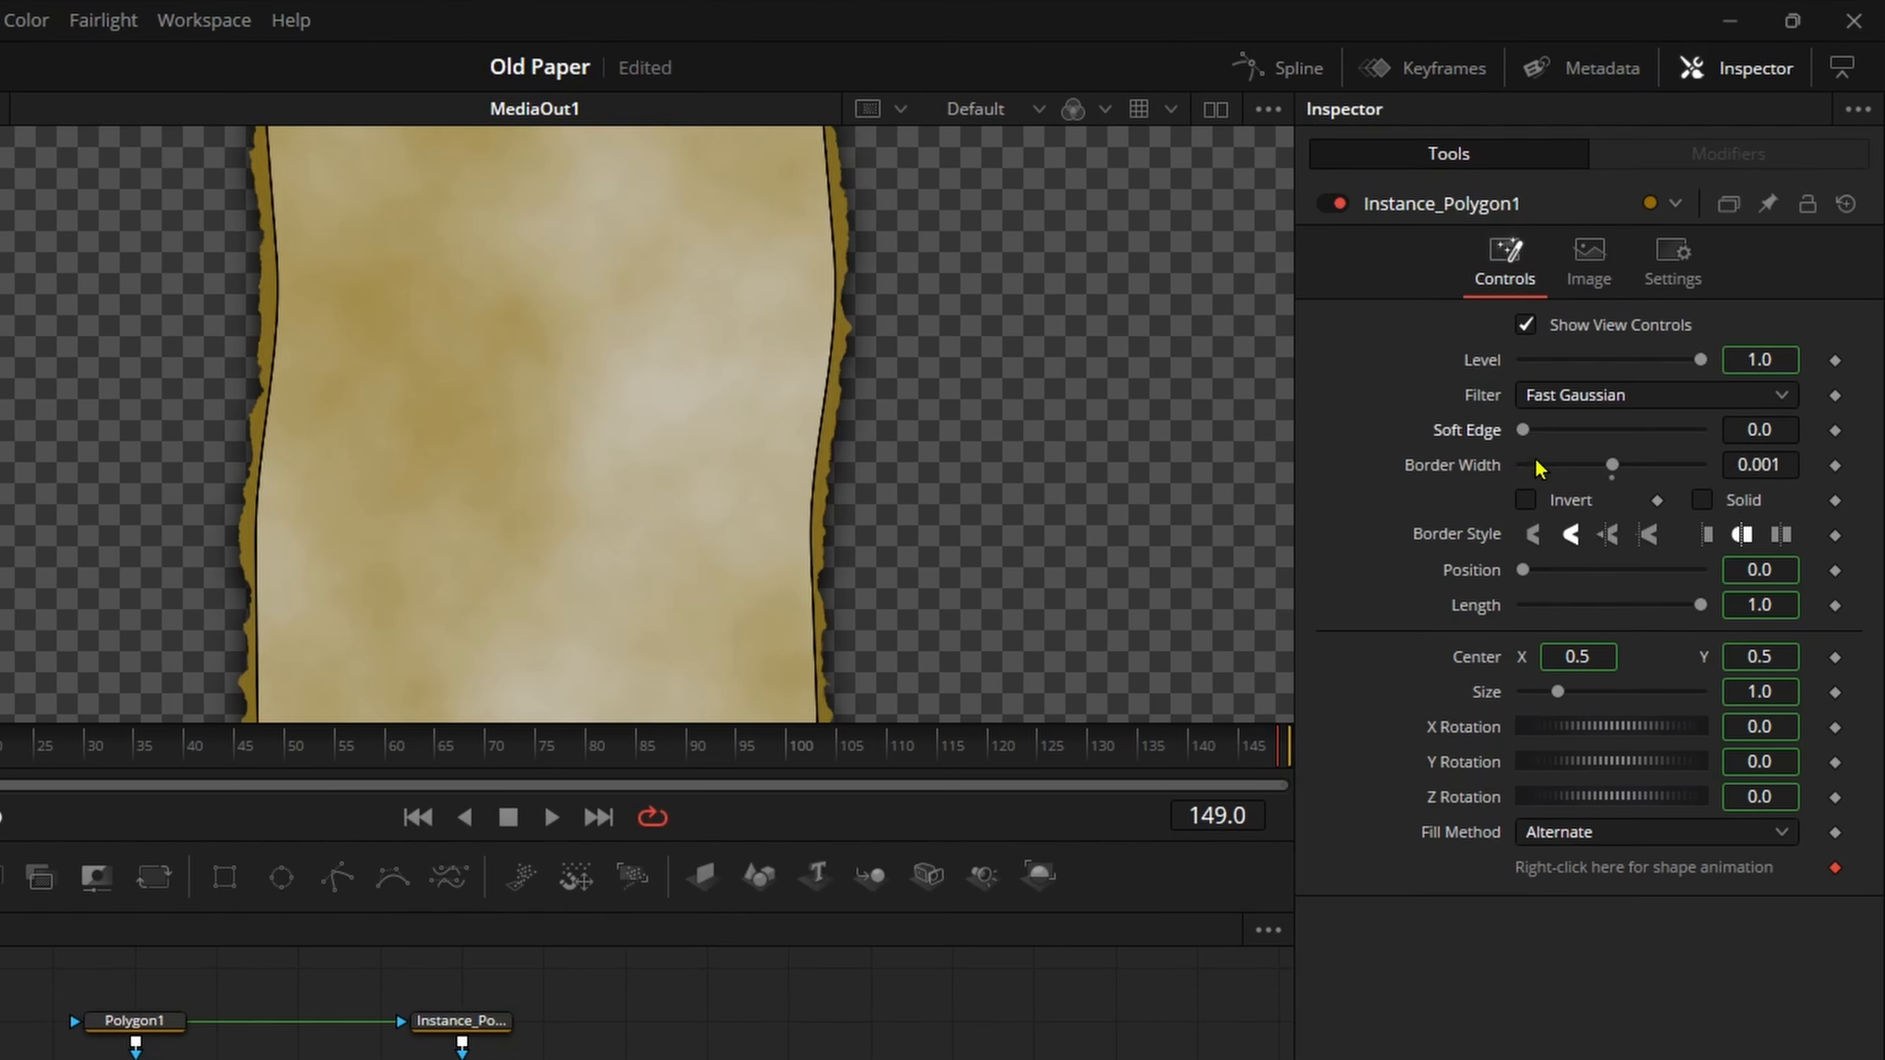
click(1611, 481)
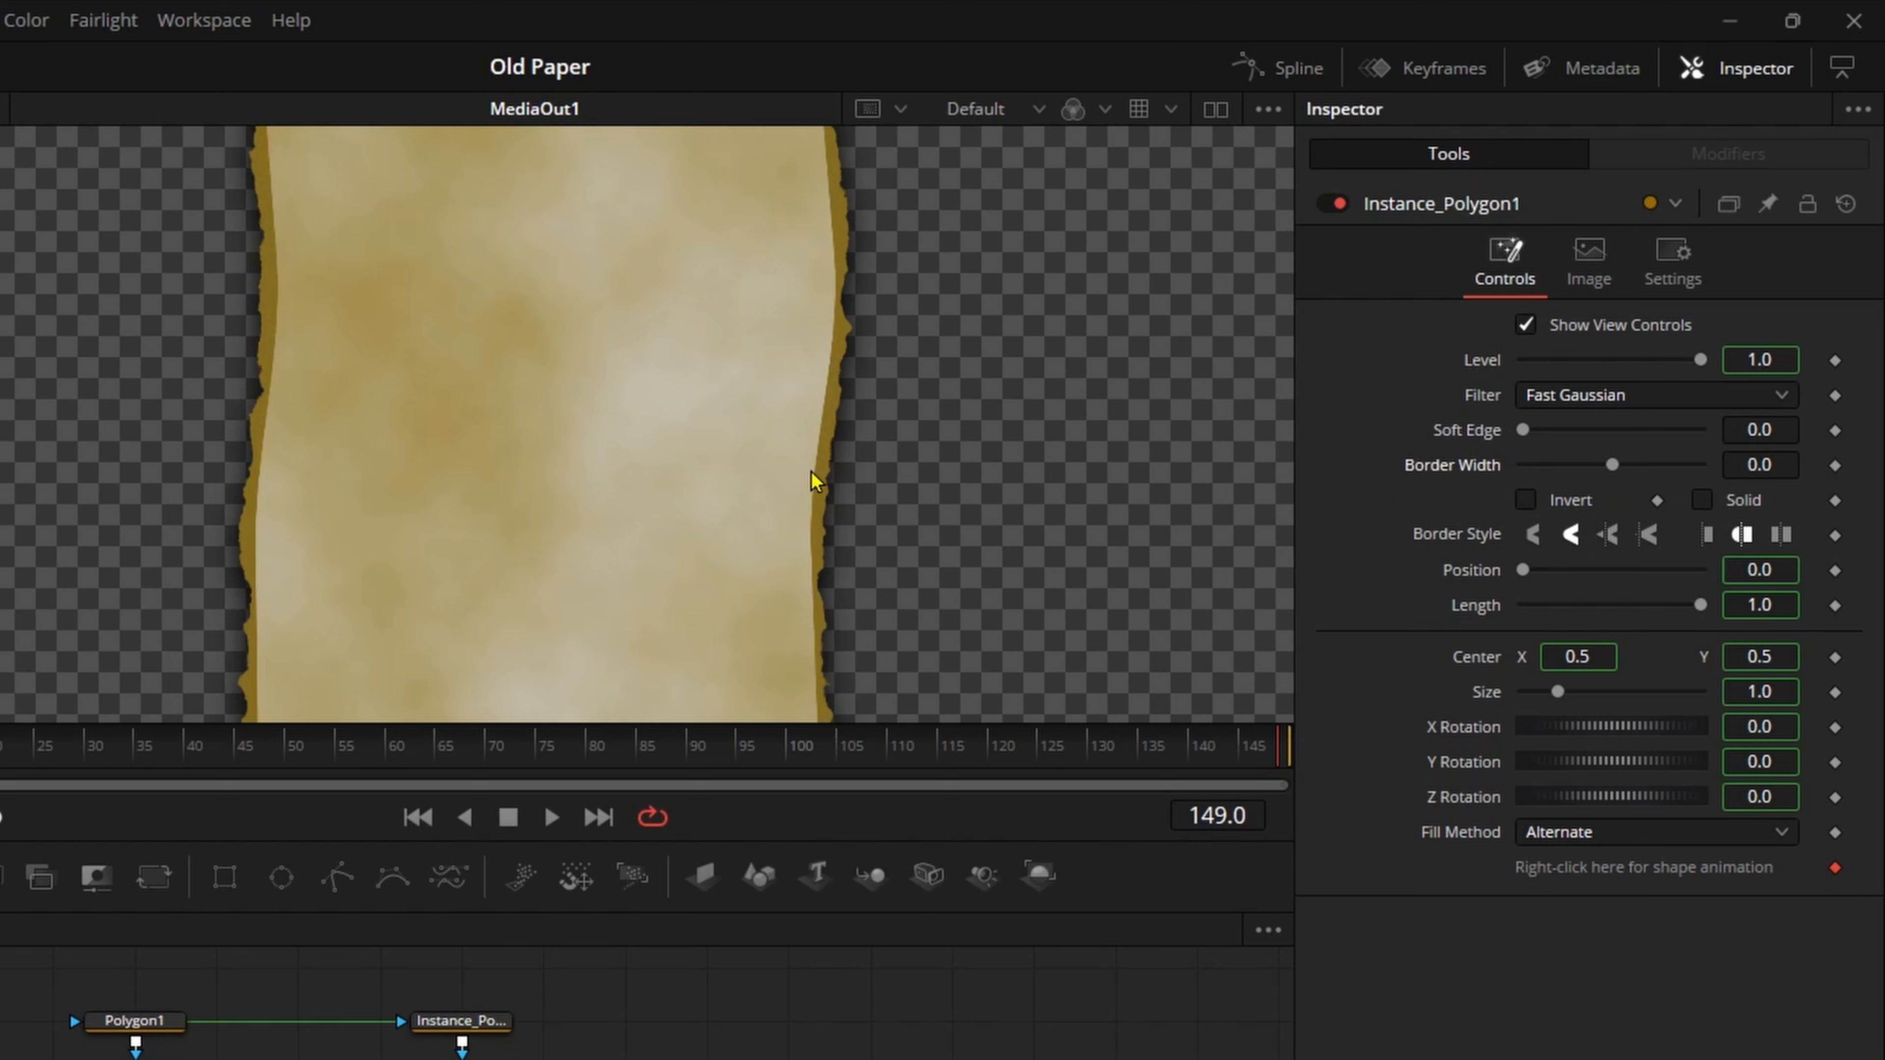
Step: Set the polygon instance's Soft Edge to 0.005 and its Border Width to 0.001
click(1739, 433)
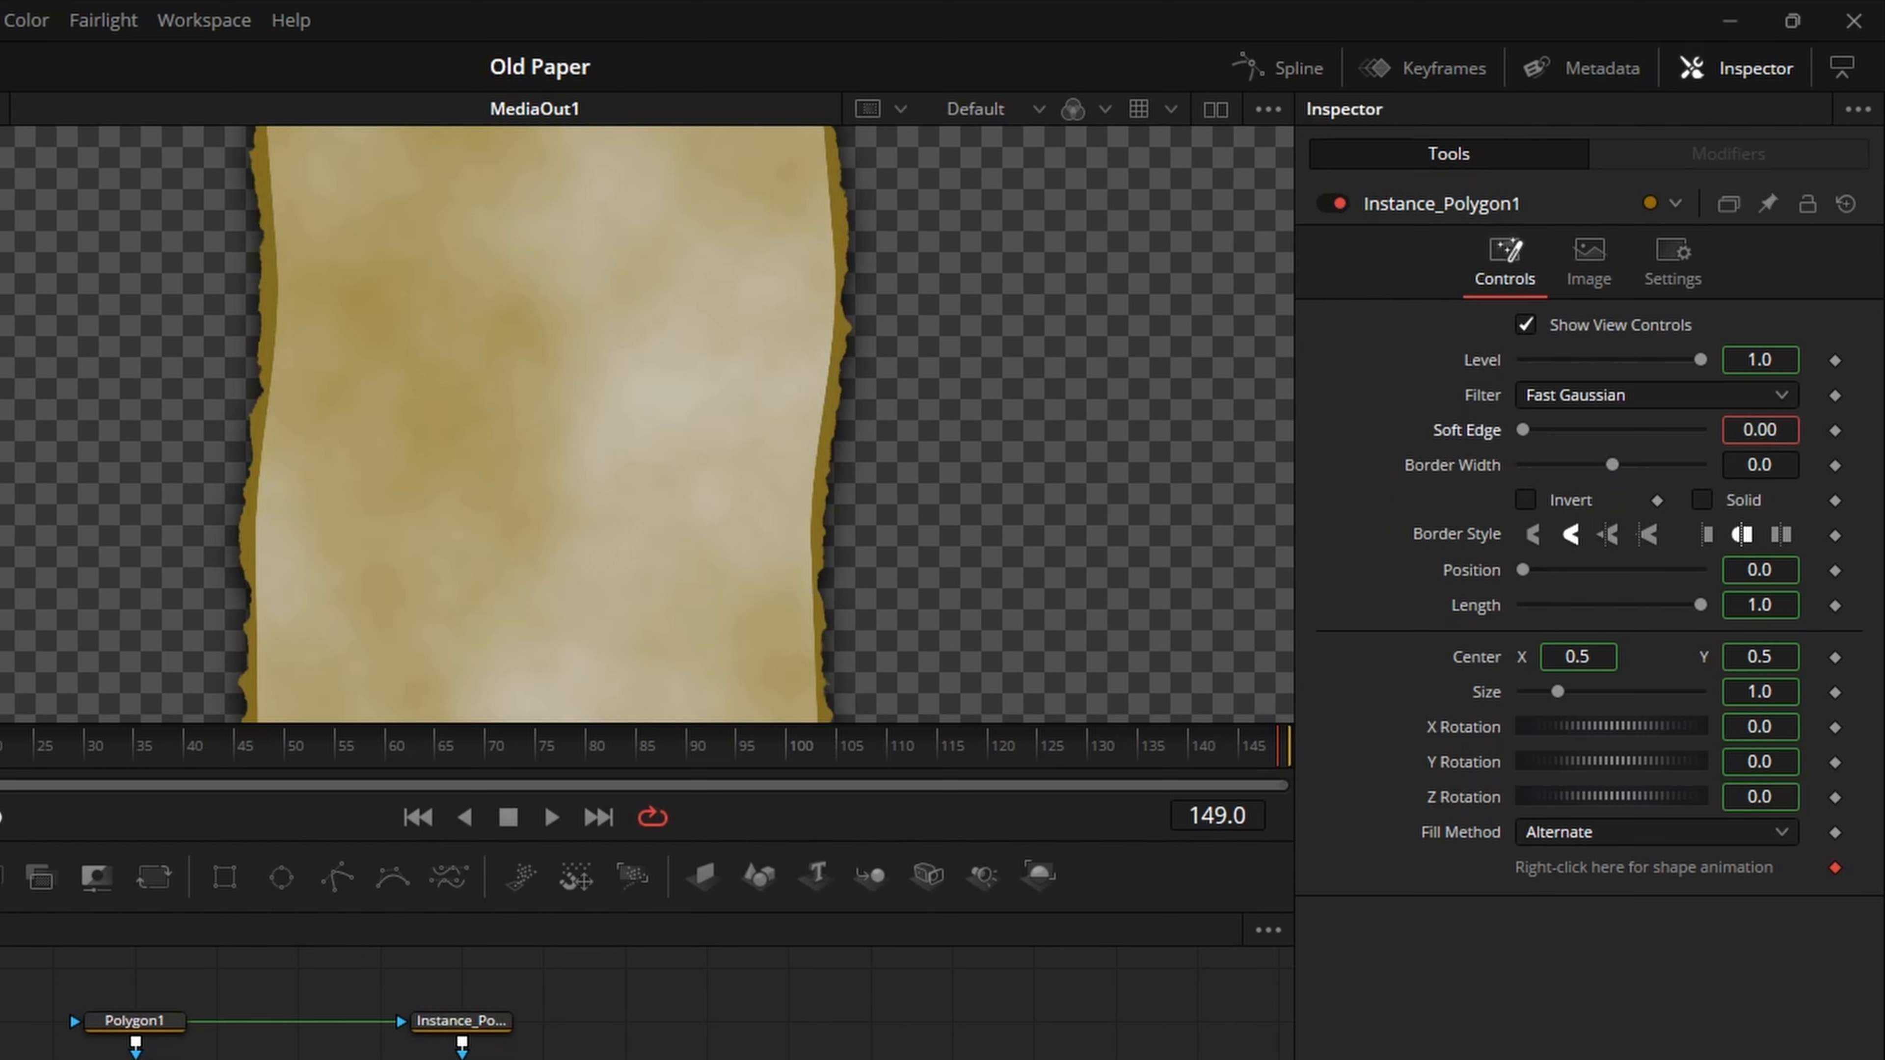
key(Tab)
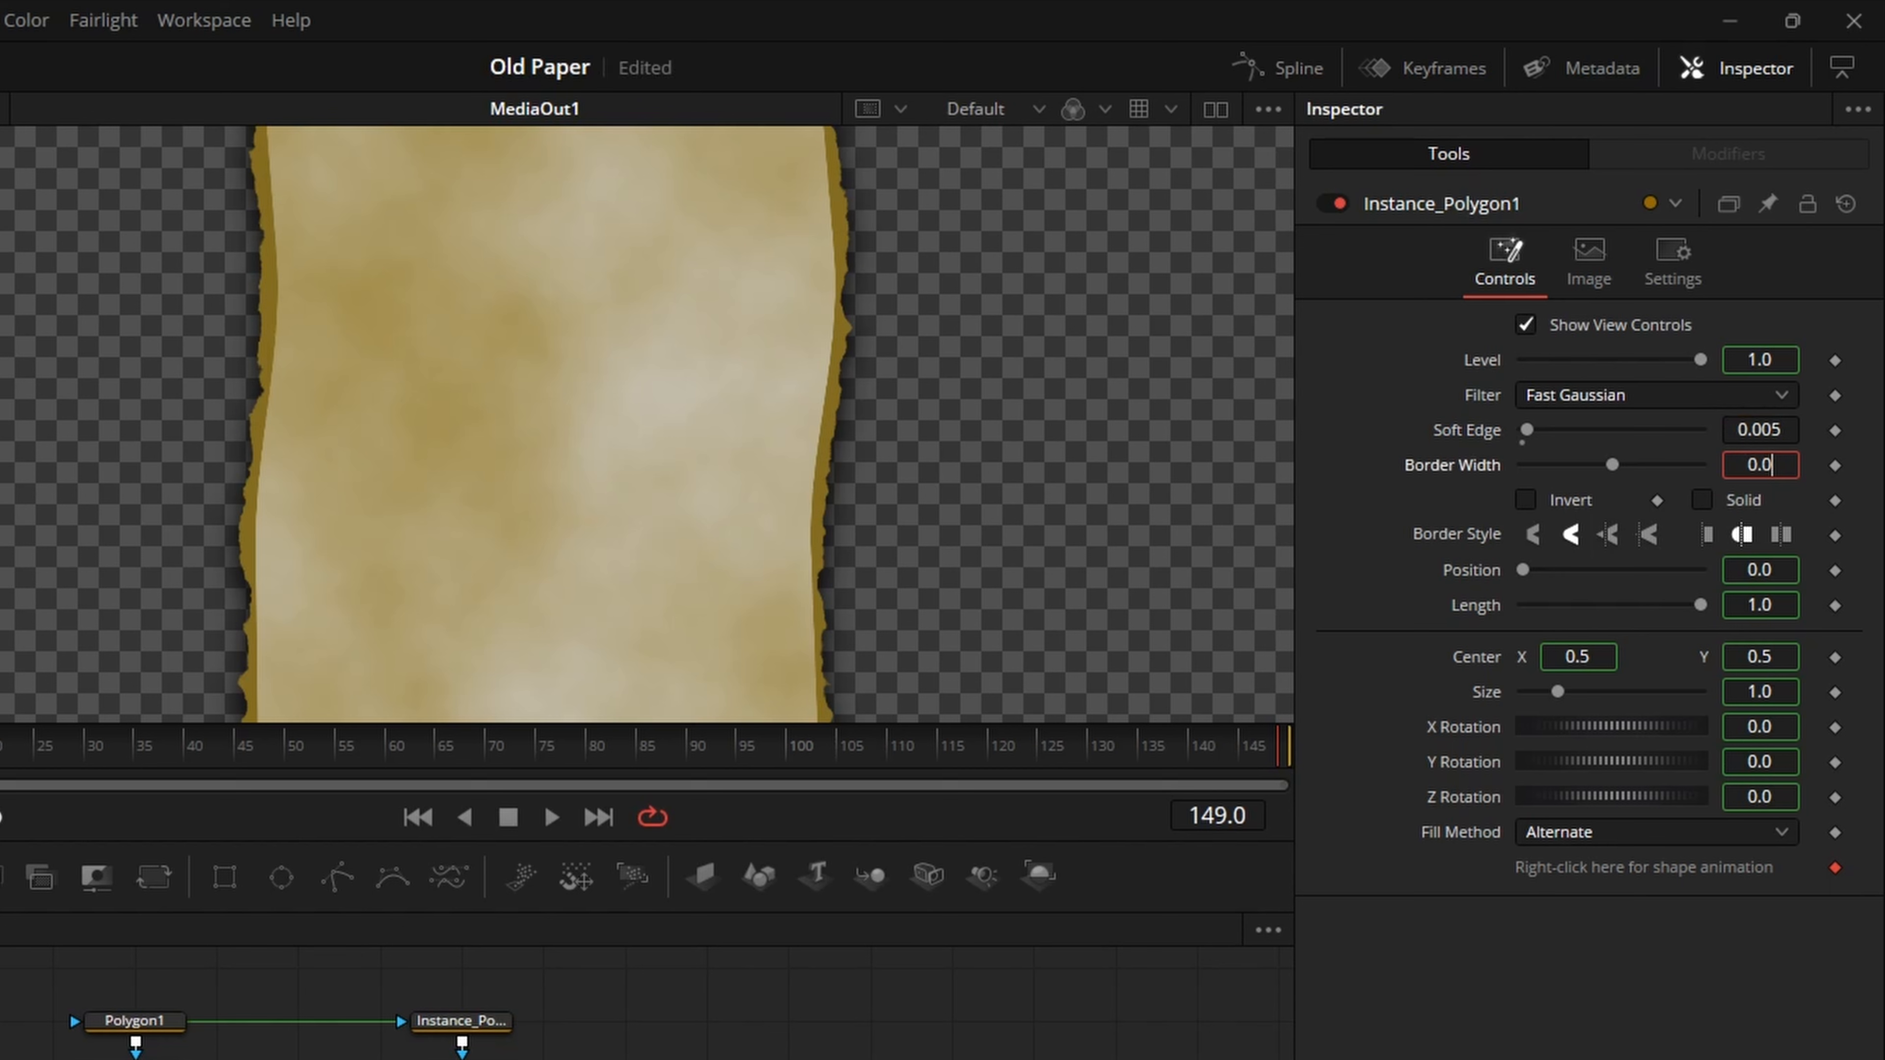
text(01)
key(Tab)
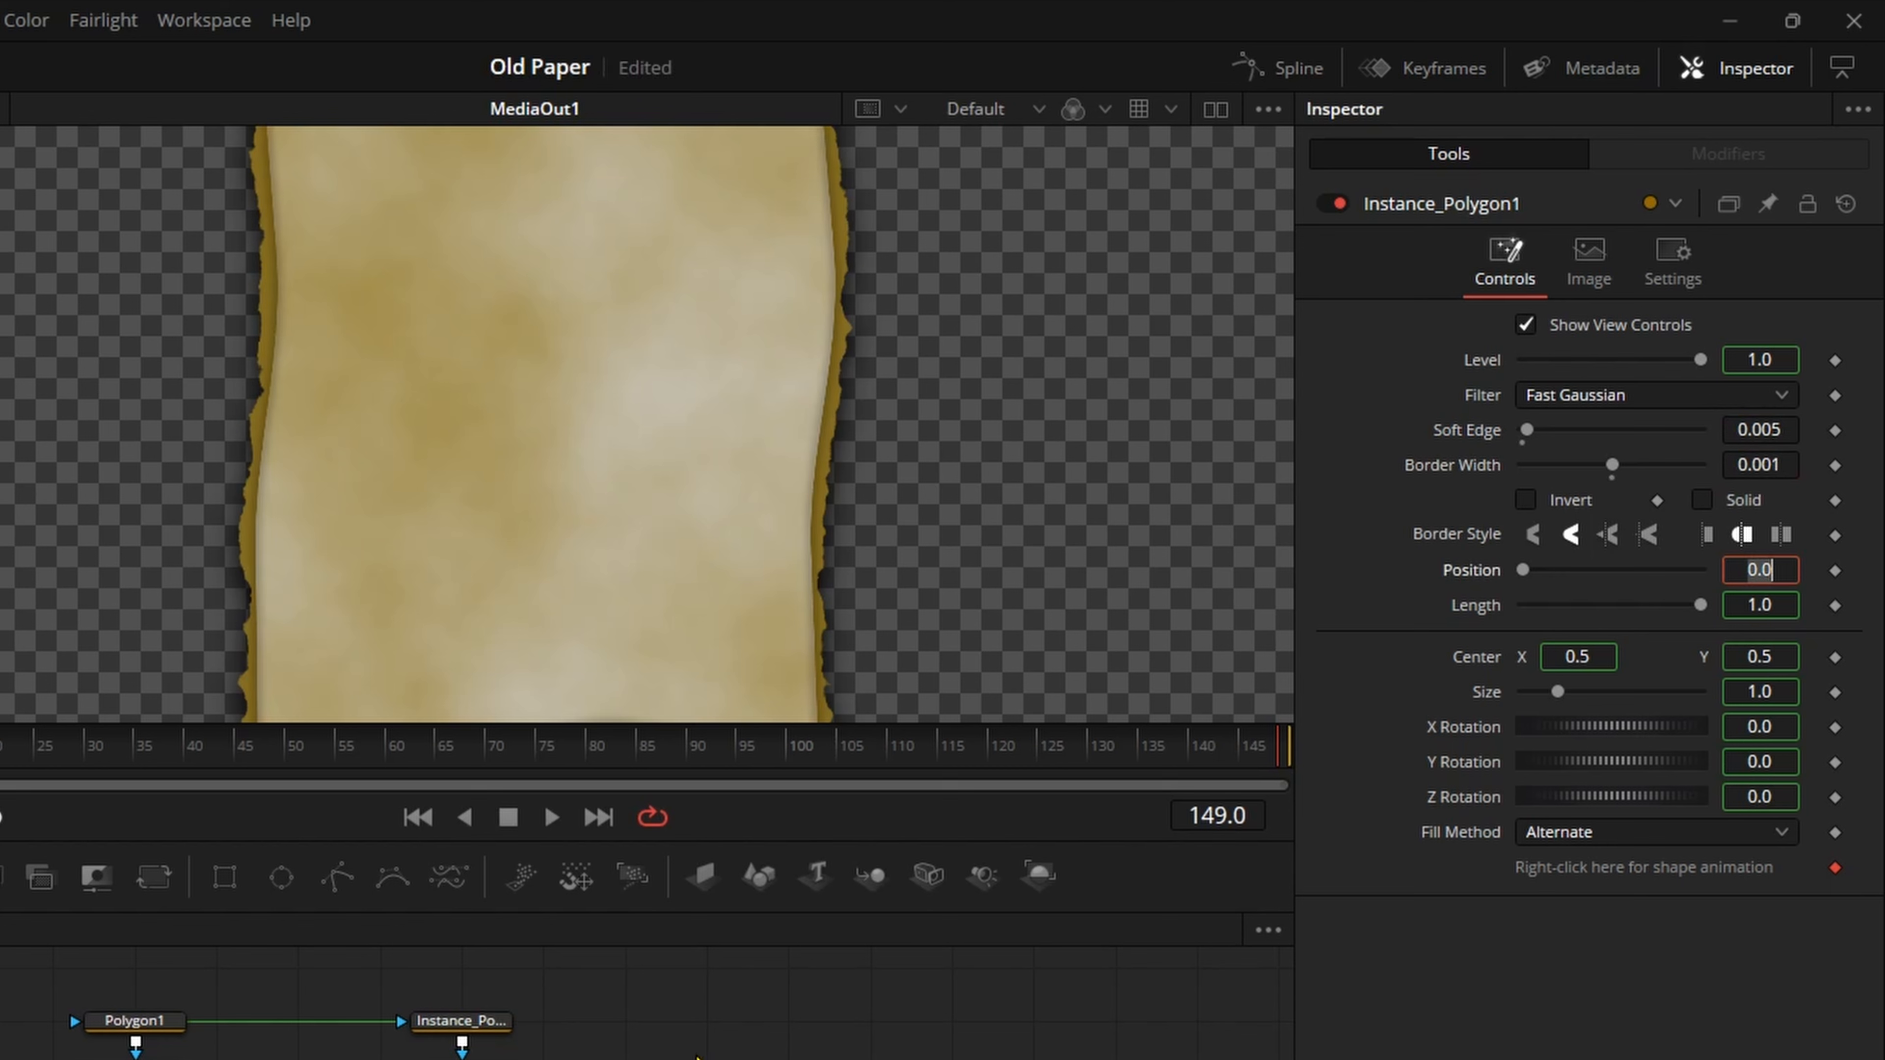
Step: Set the color of Background2 to the saved custom brown #967922
click(461, 1058)
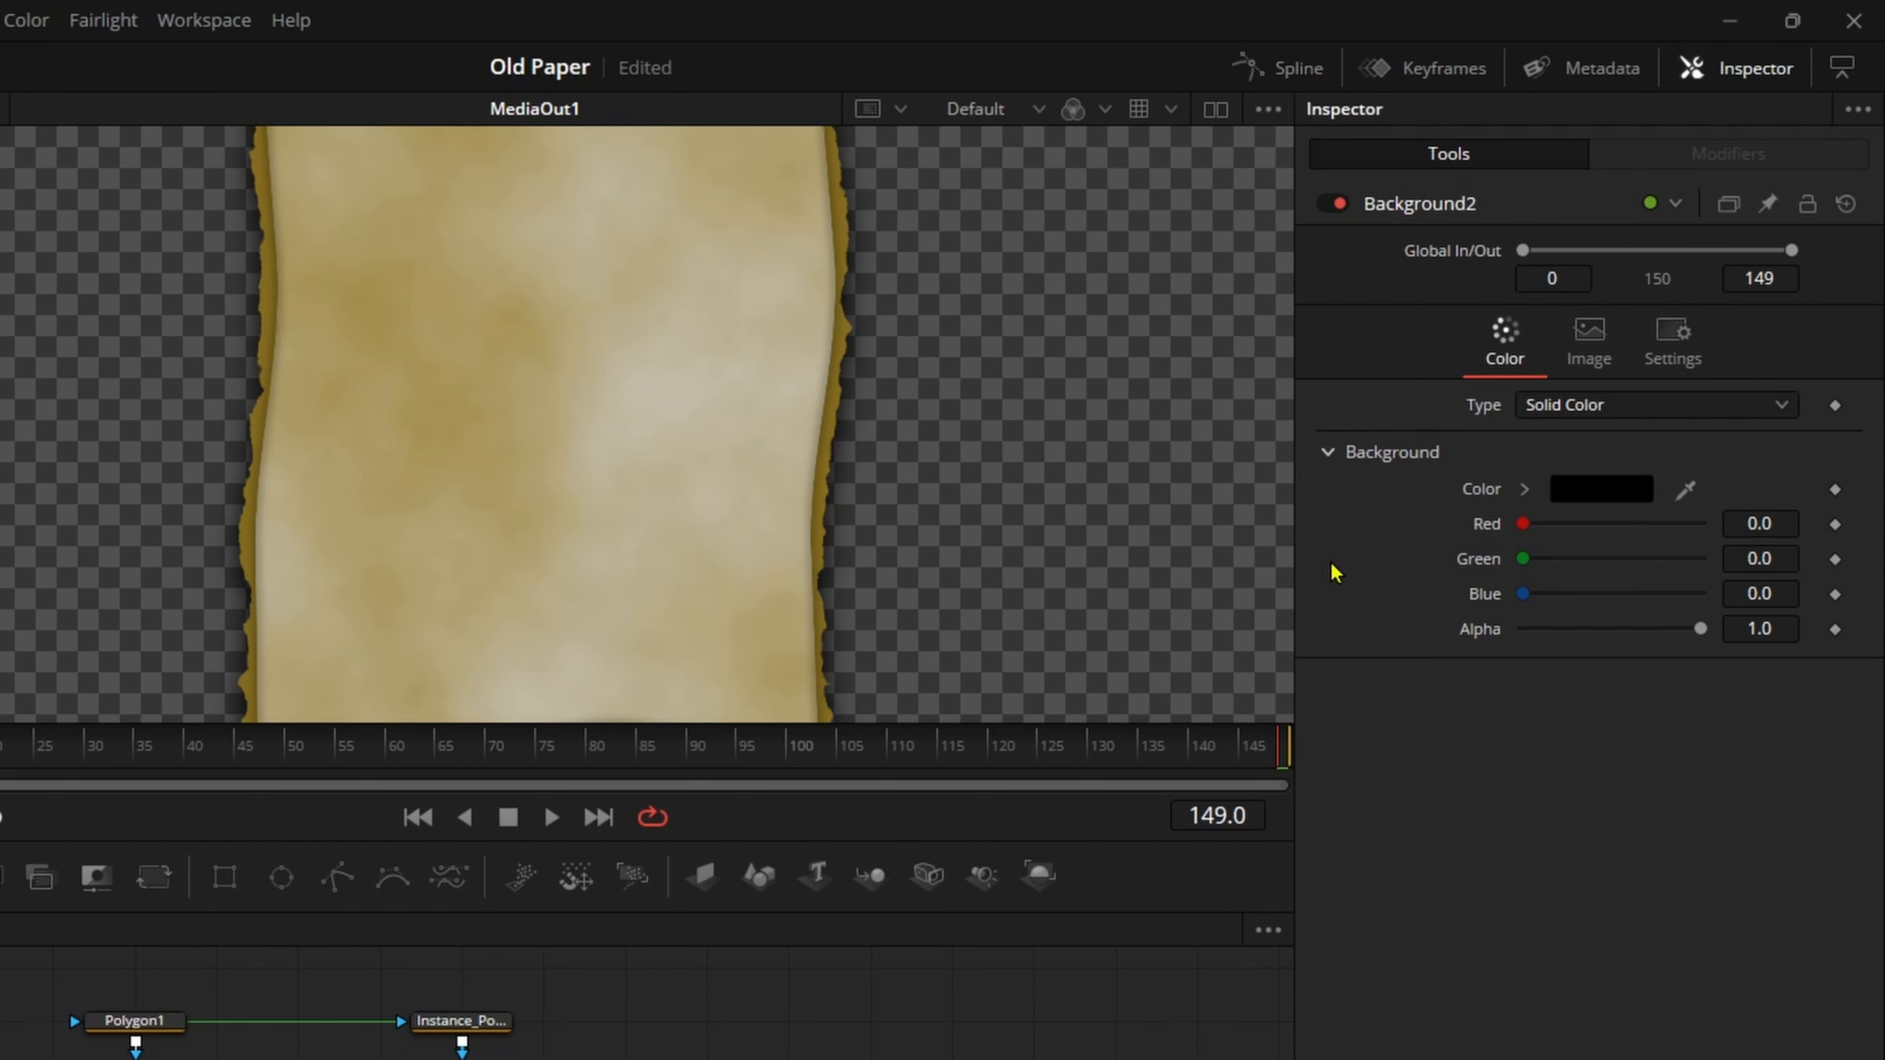
click(1566, 506)
click(240, 886)
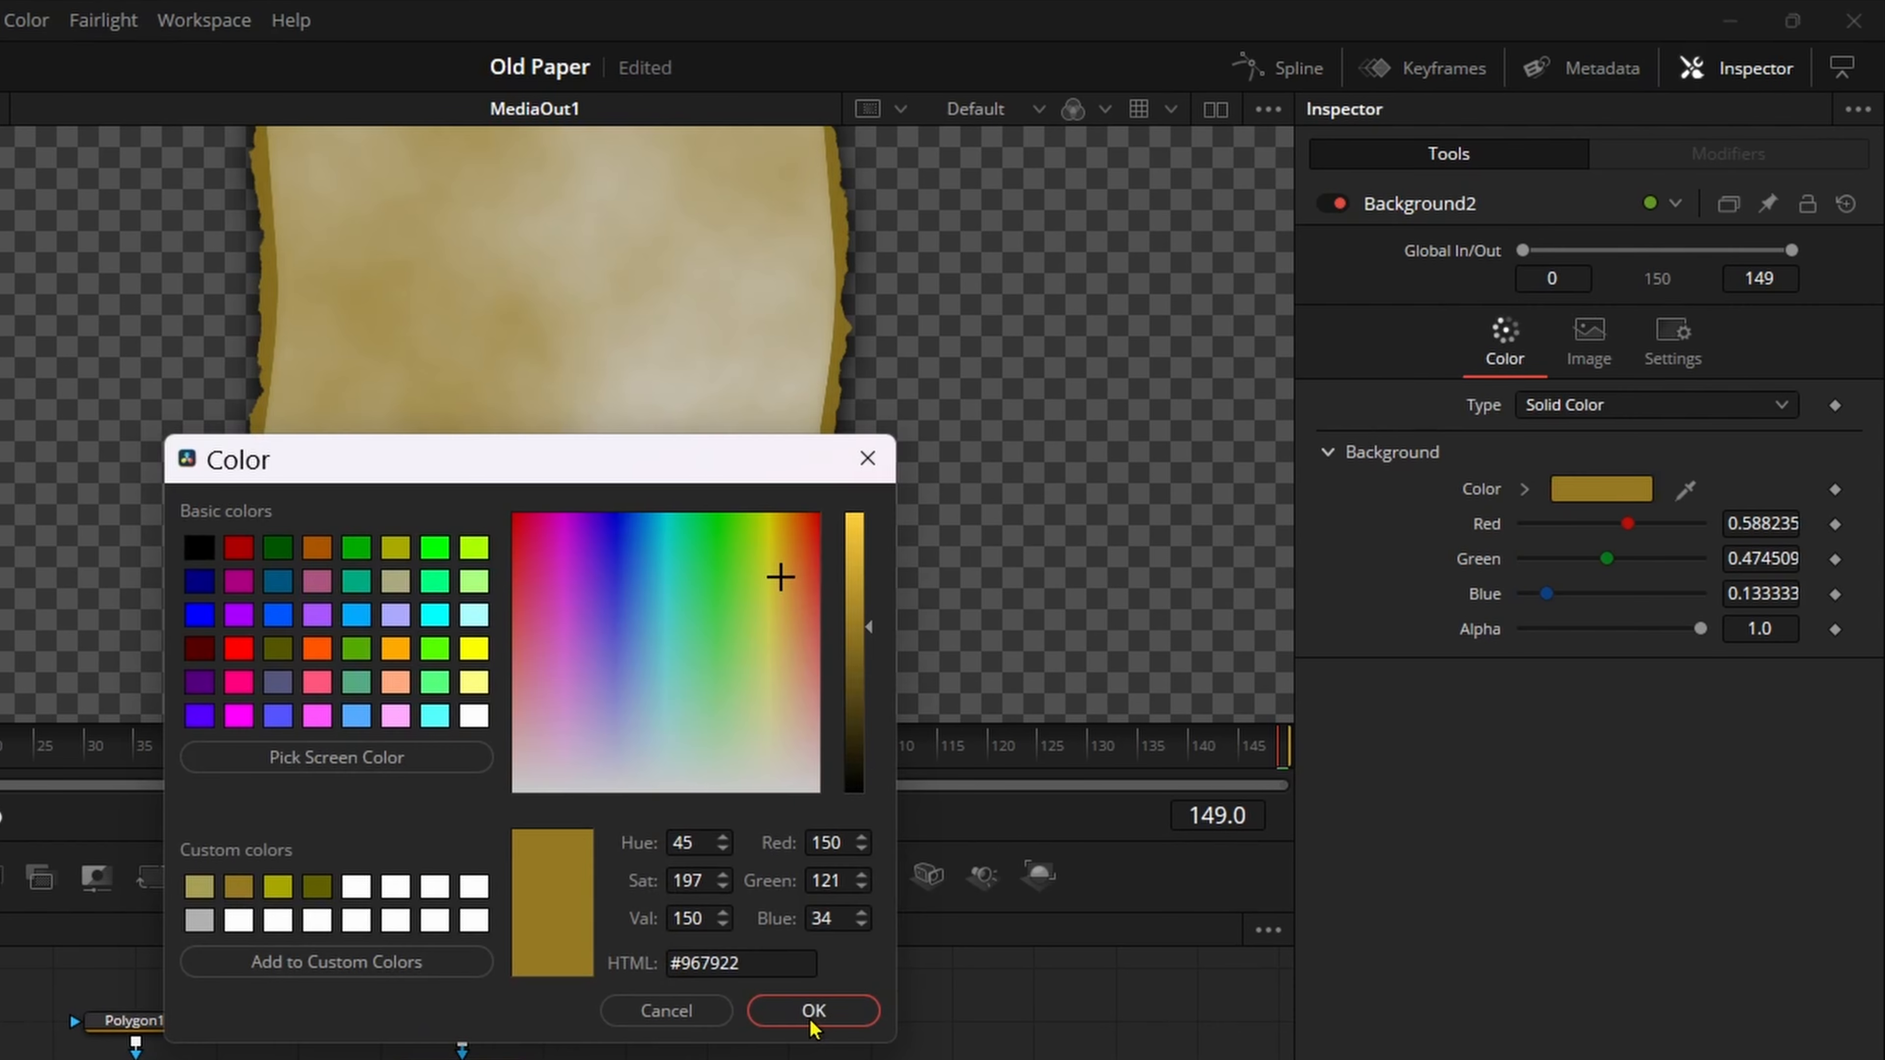
click(814, 1011)
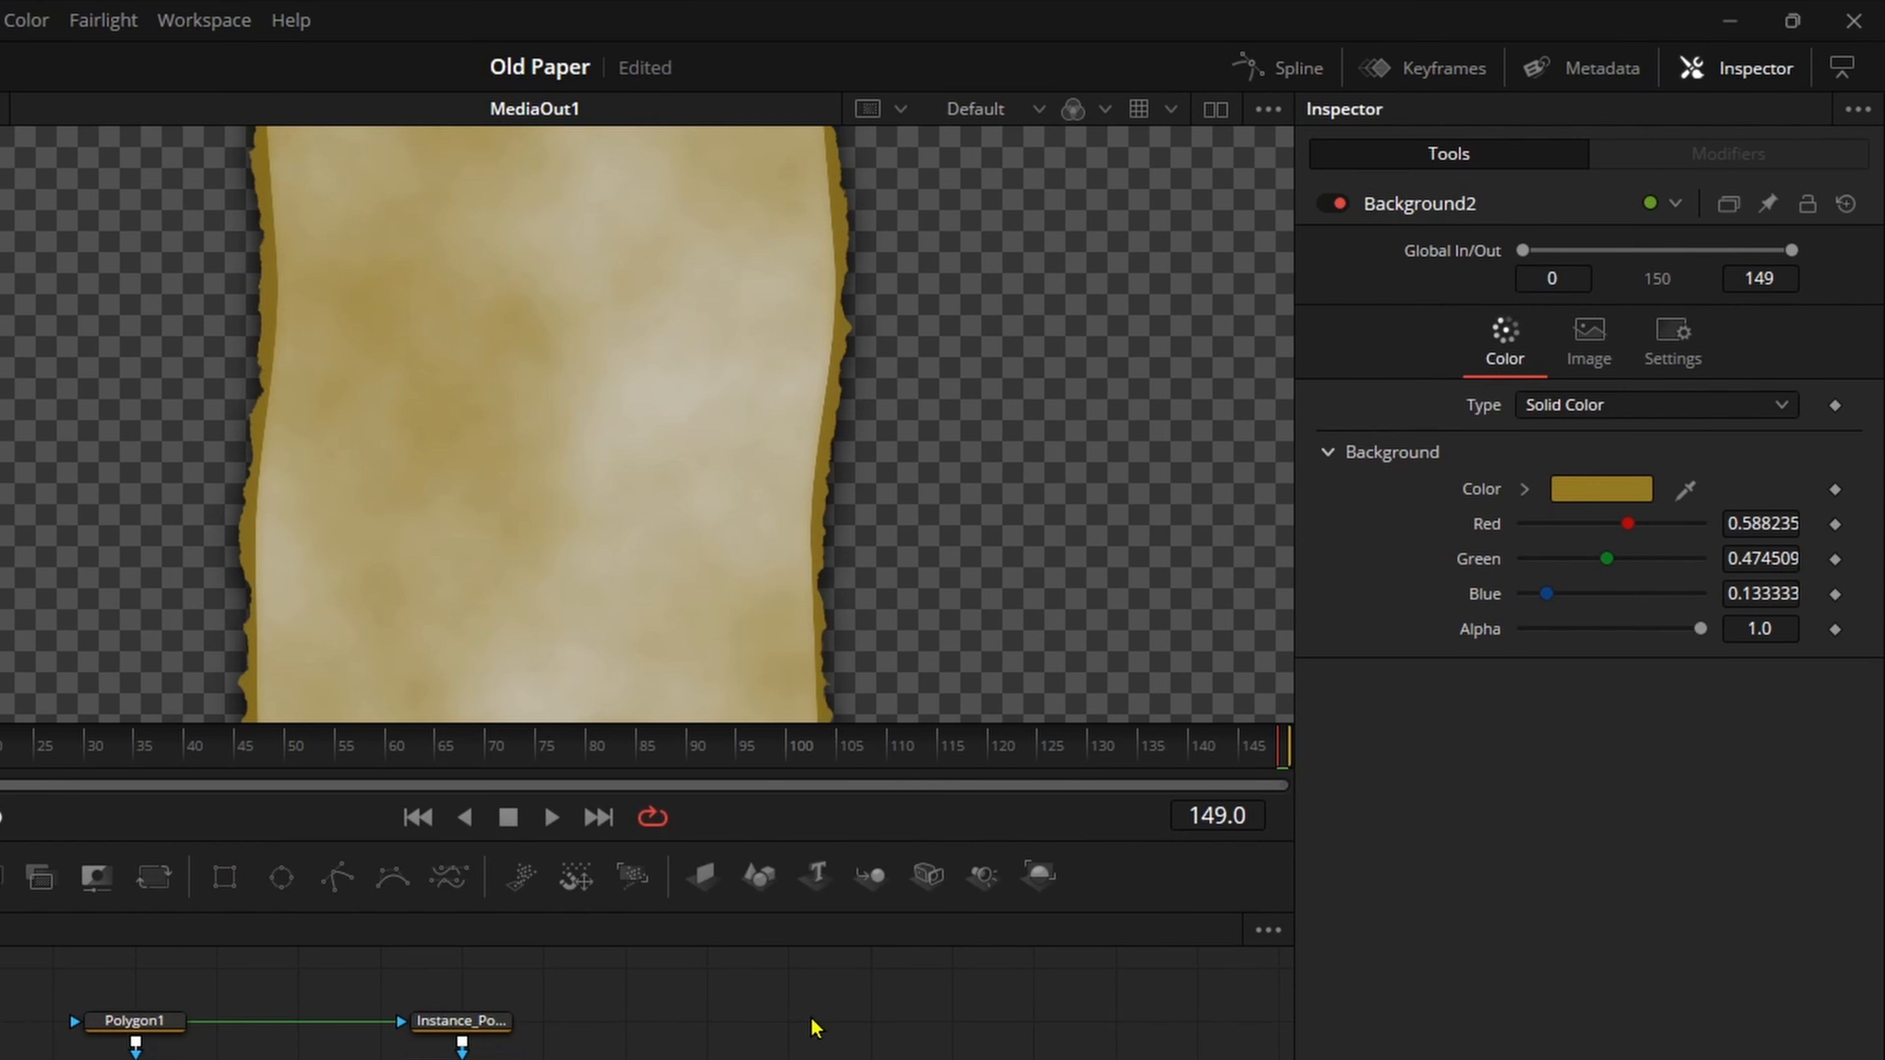
Step: Make room before MediaOut1 and add a new Merge node directly after Merge3
right_click(606, 463)
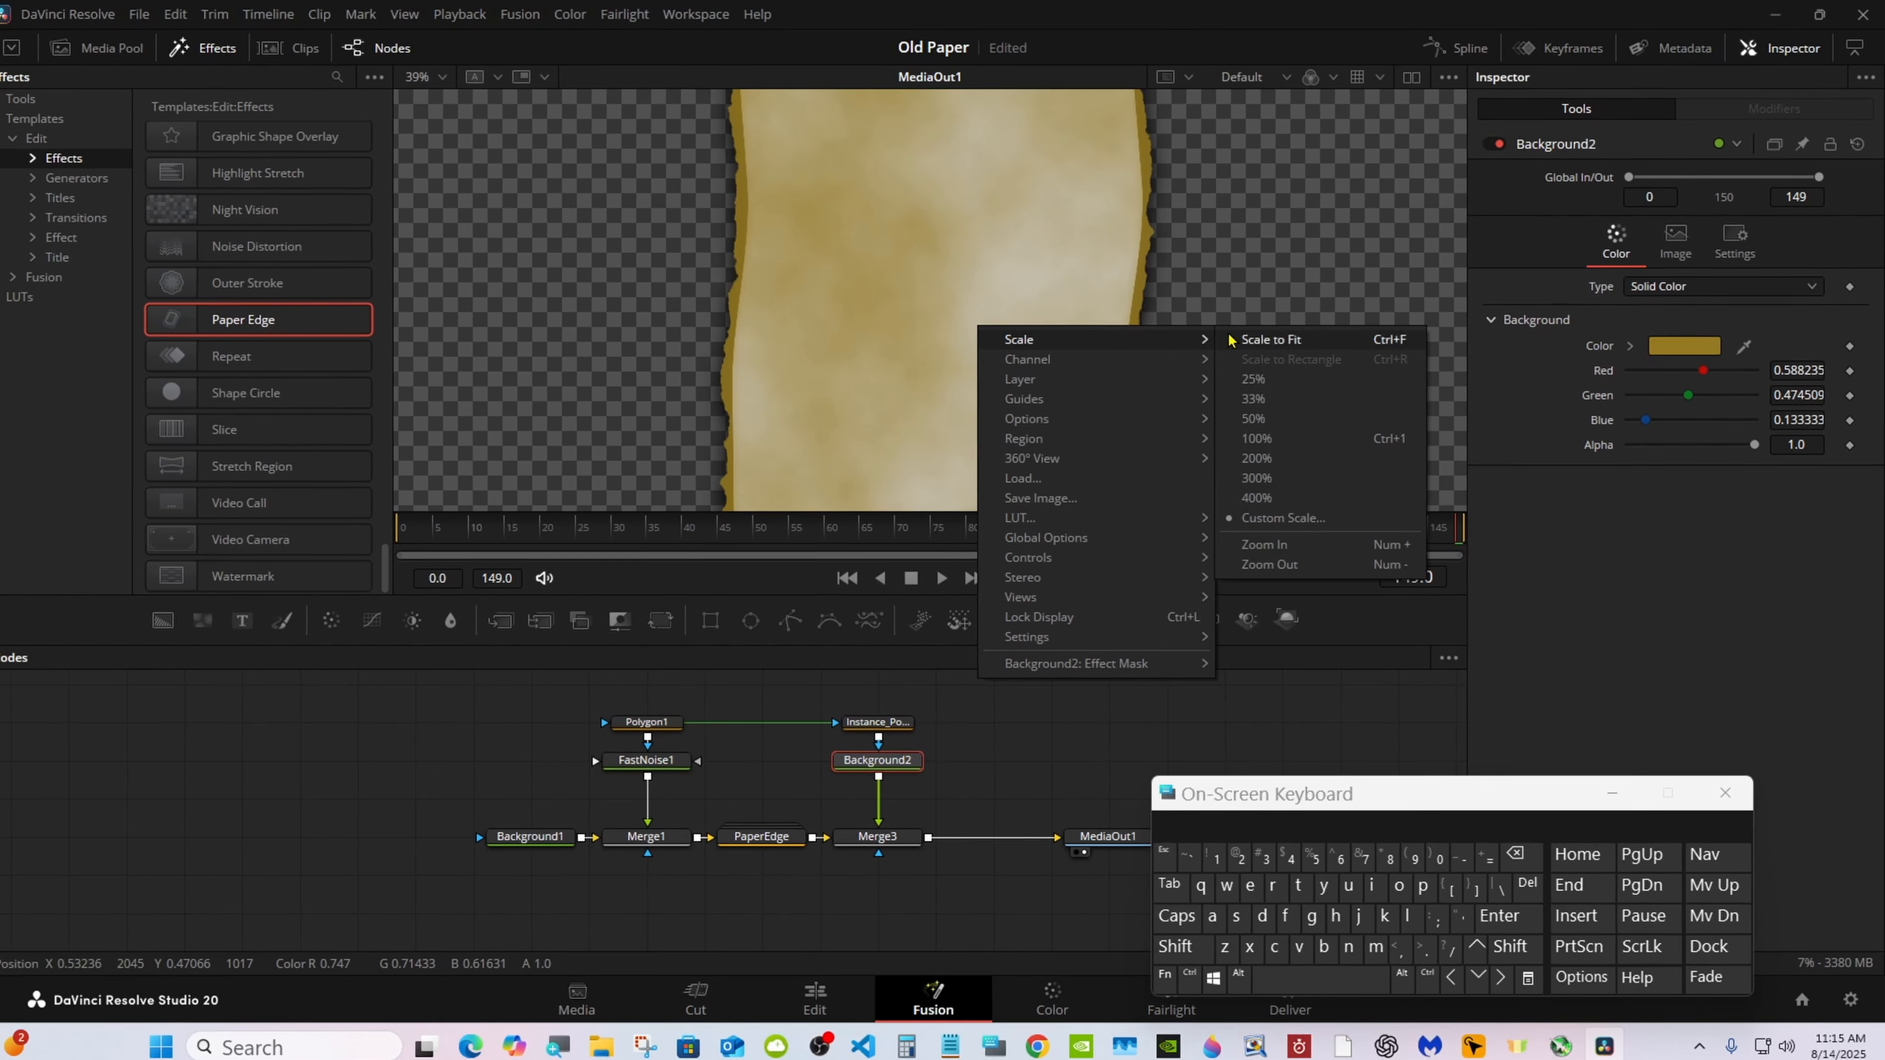
click(993, 481)
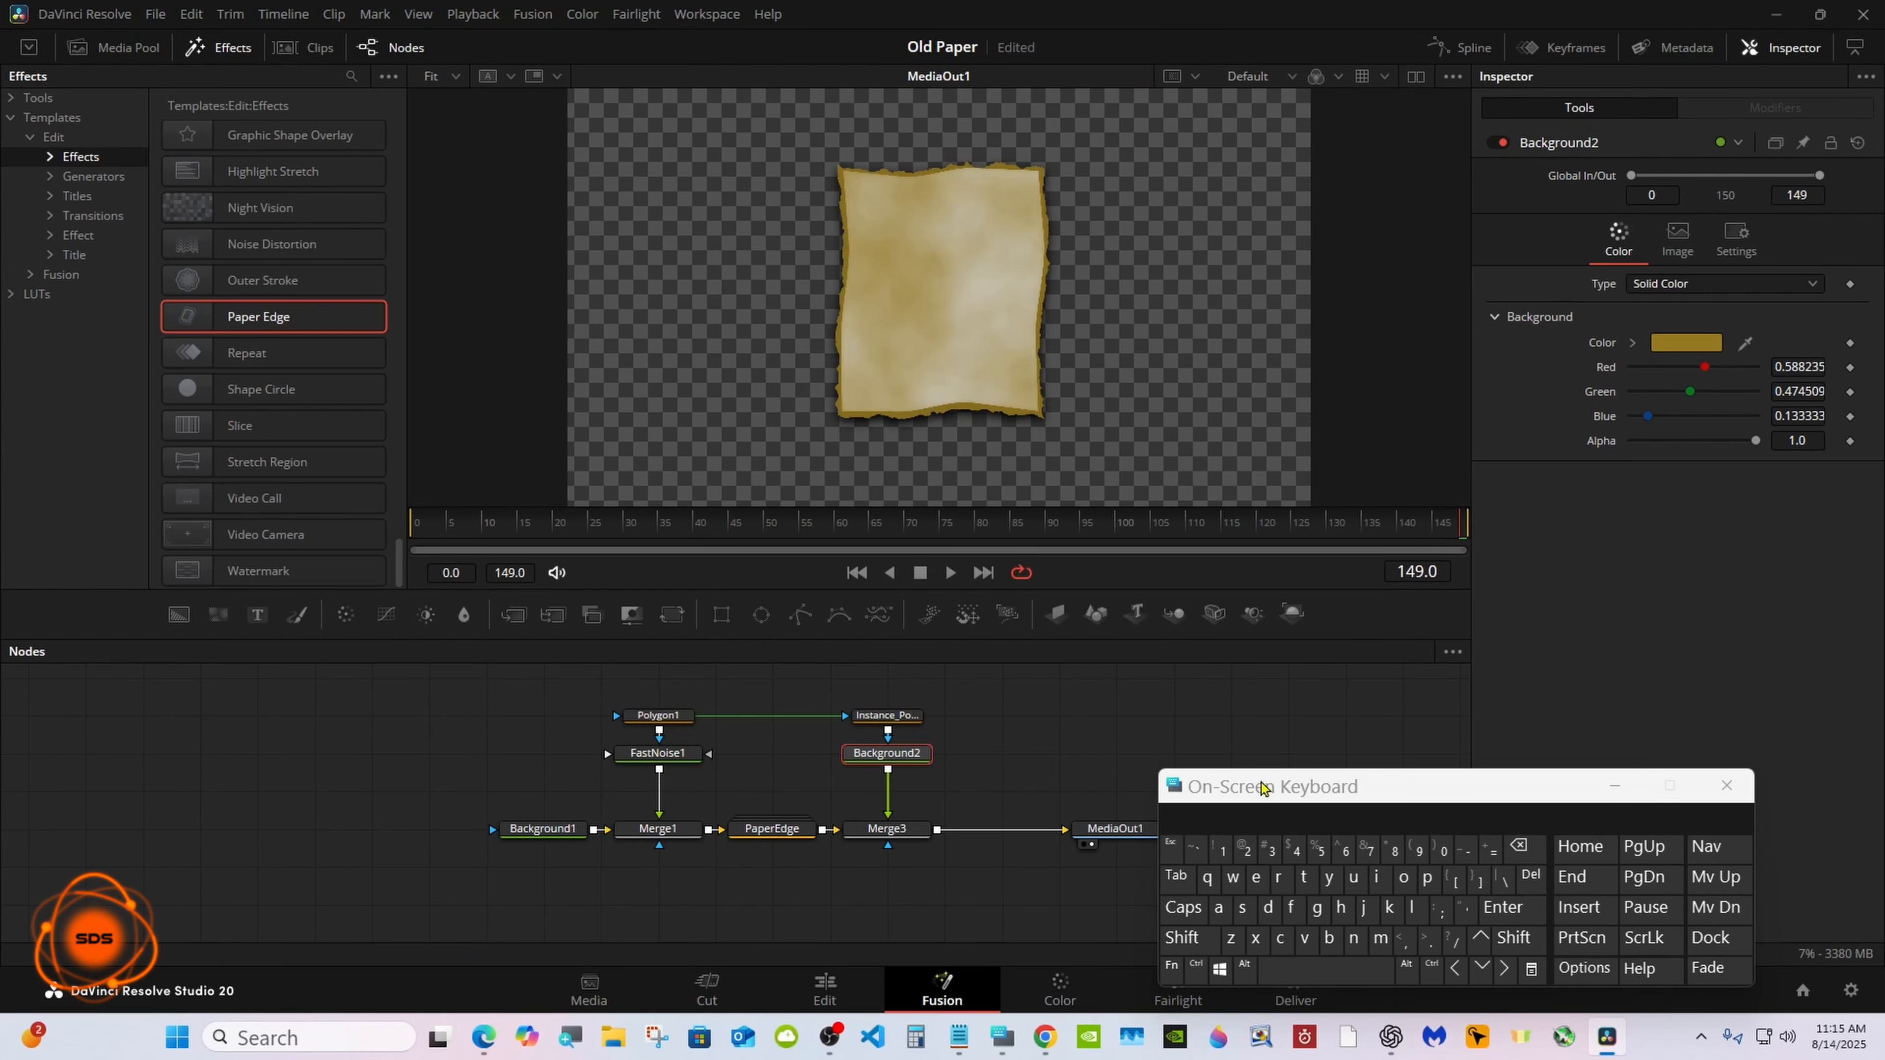
drag(1296, 784, 1511, 759)
drag(1115, 828, 1230, 828)
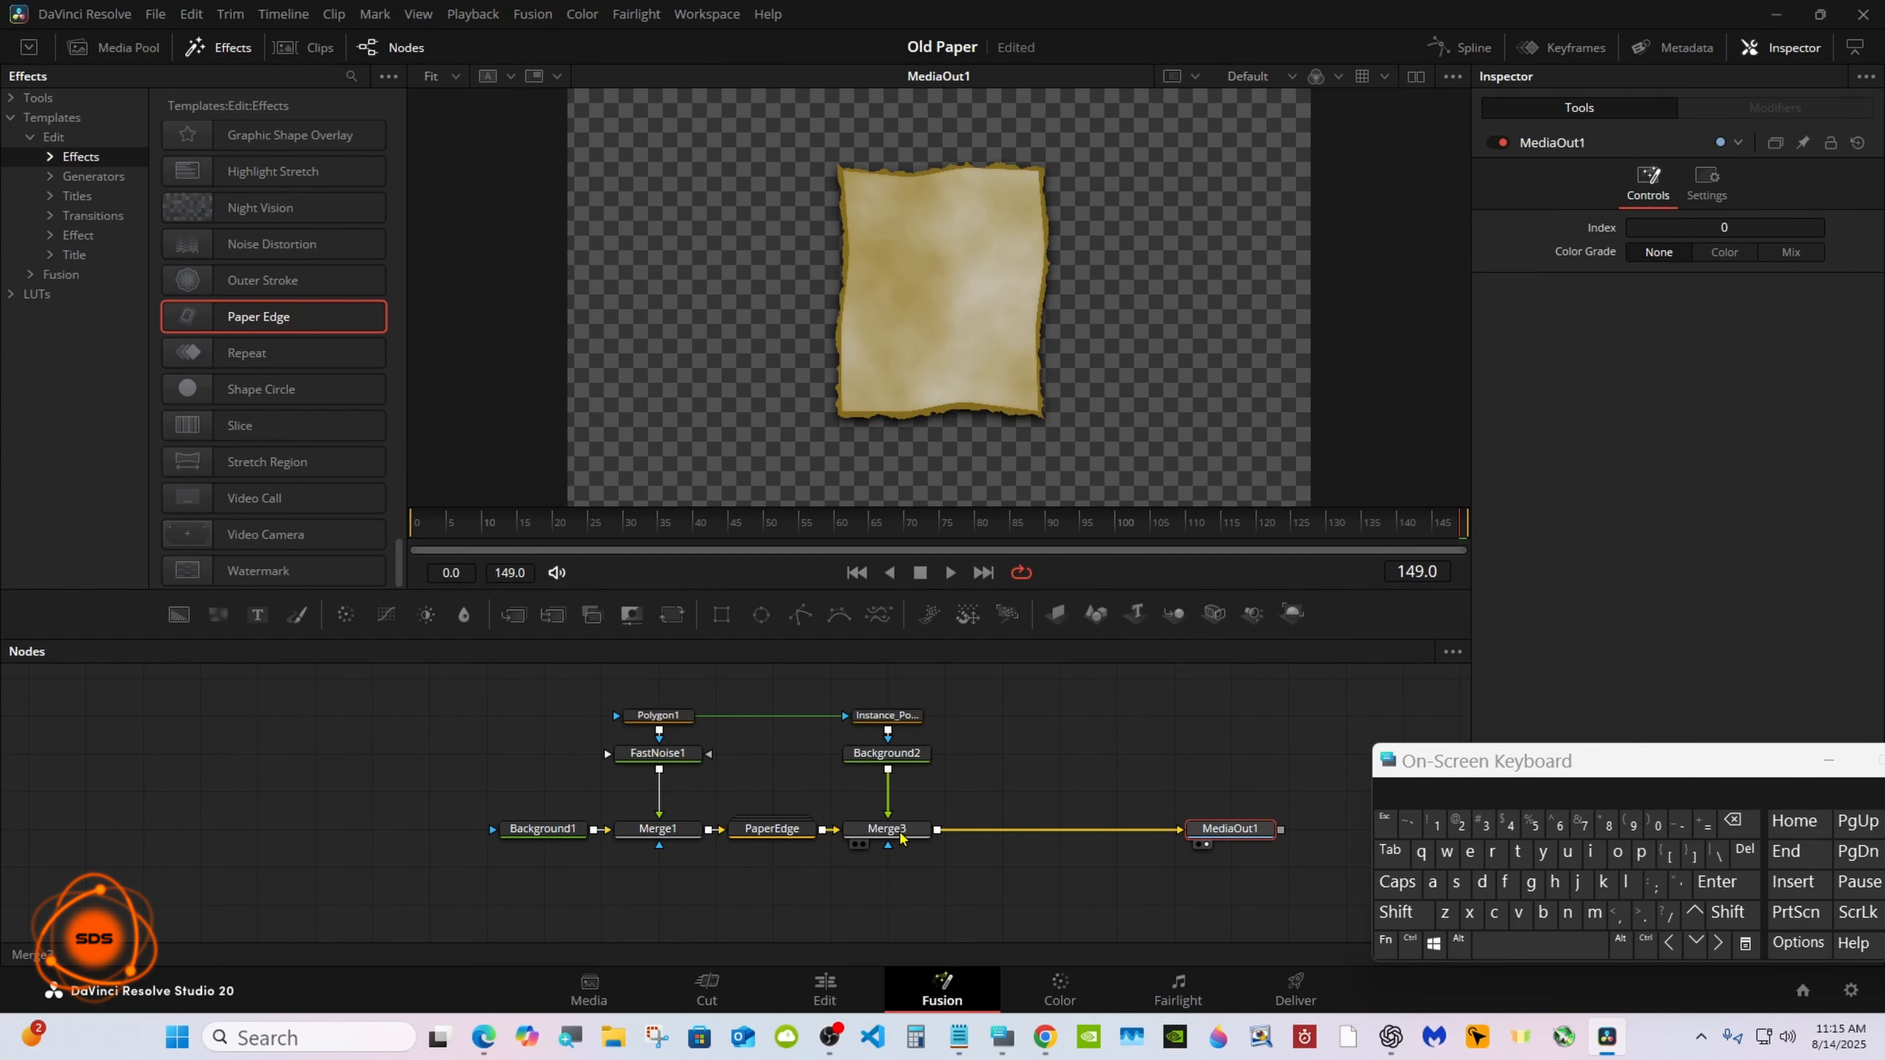
click(887, 829)
click(513, 615)
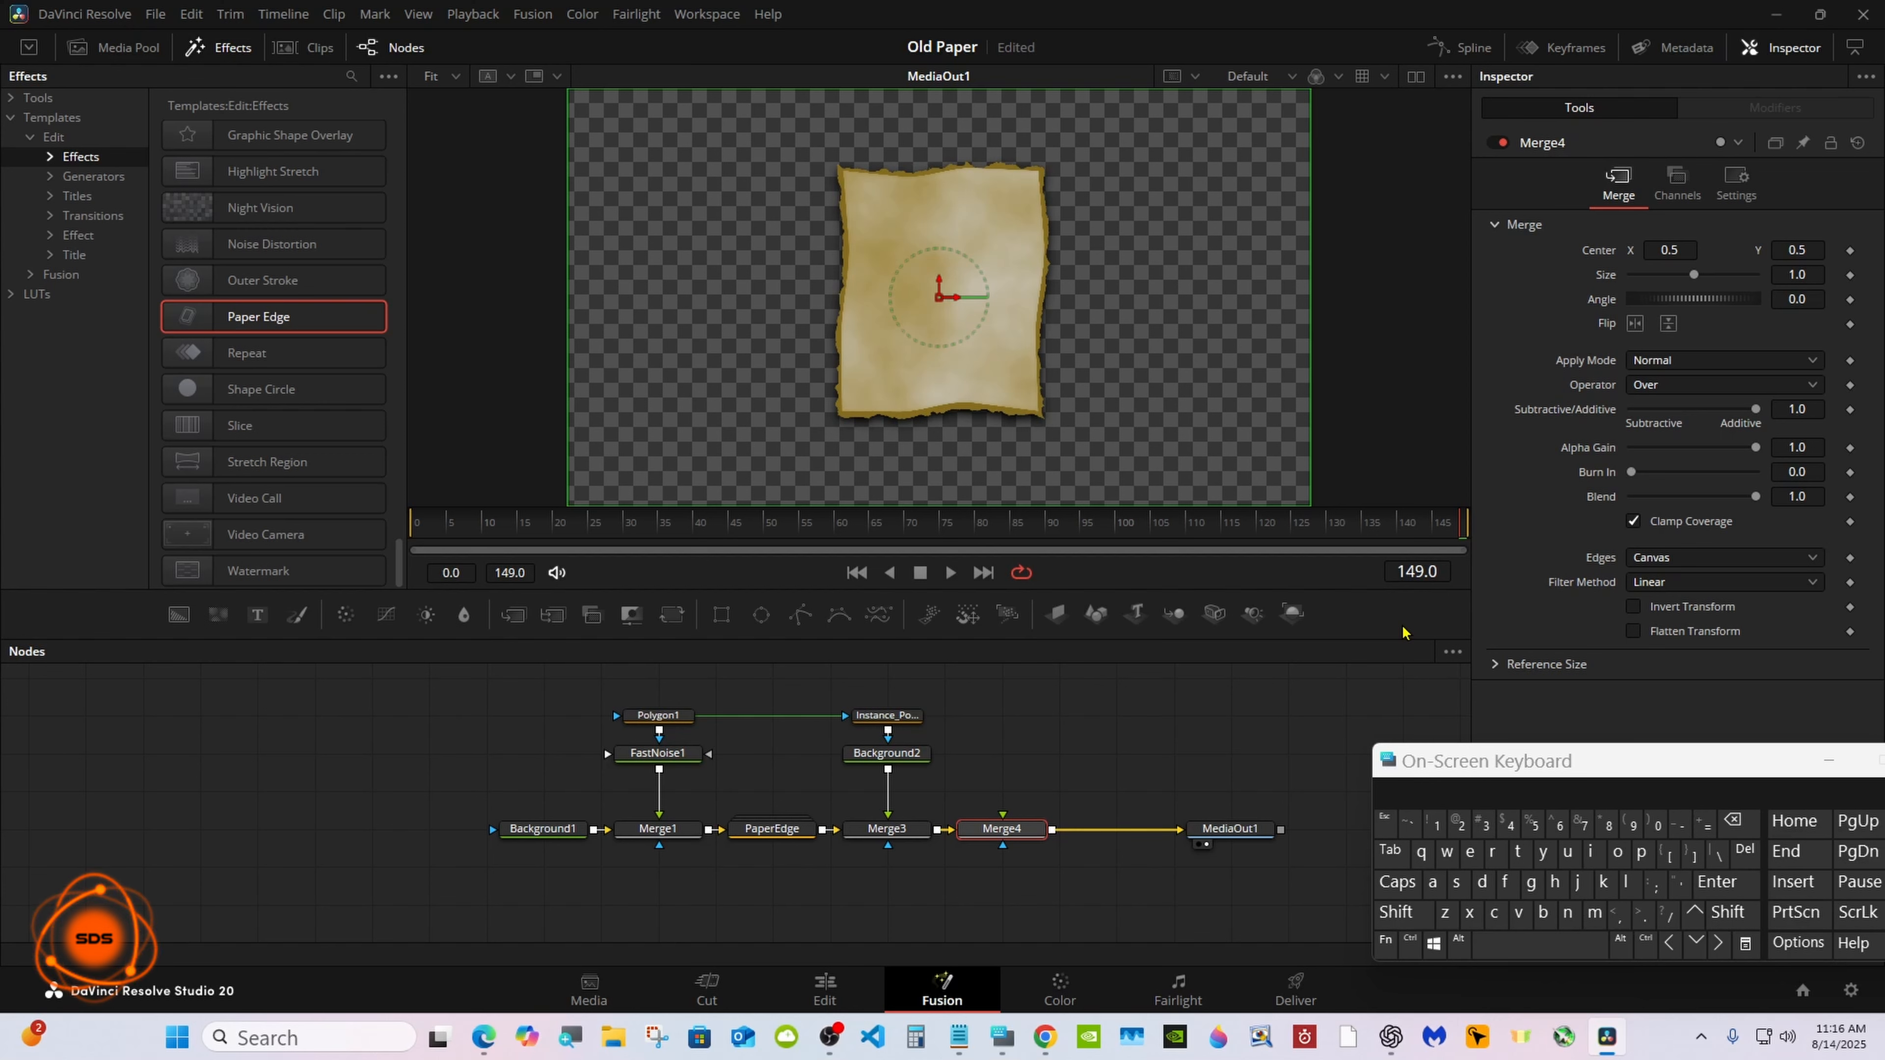
Step: Add a MultiText node from the tool search and connect it to Merge4
click(1396, 912)
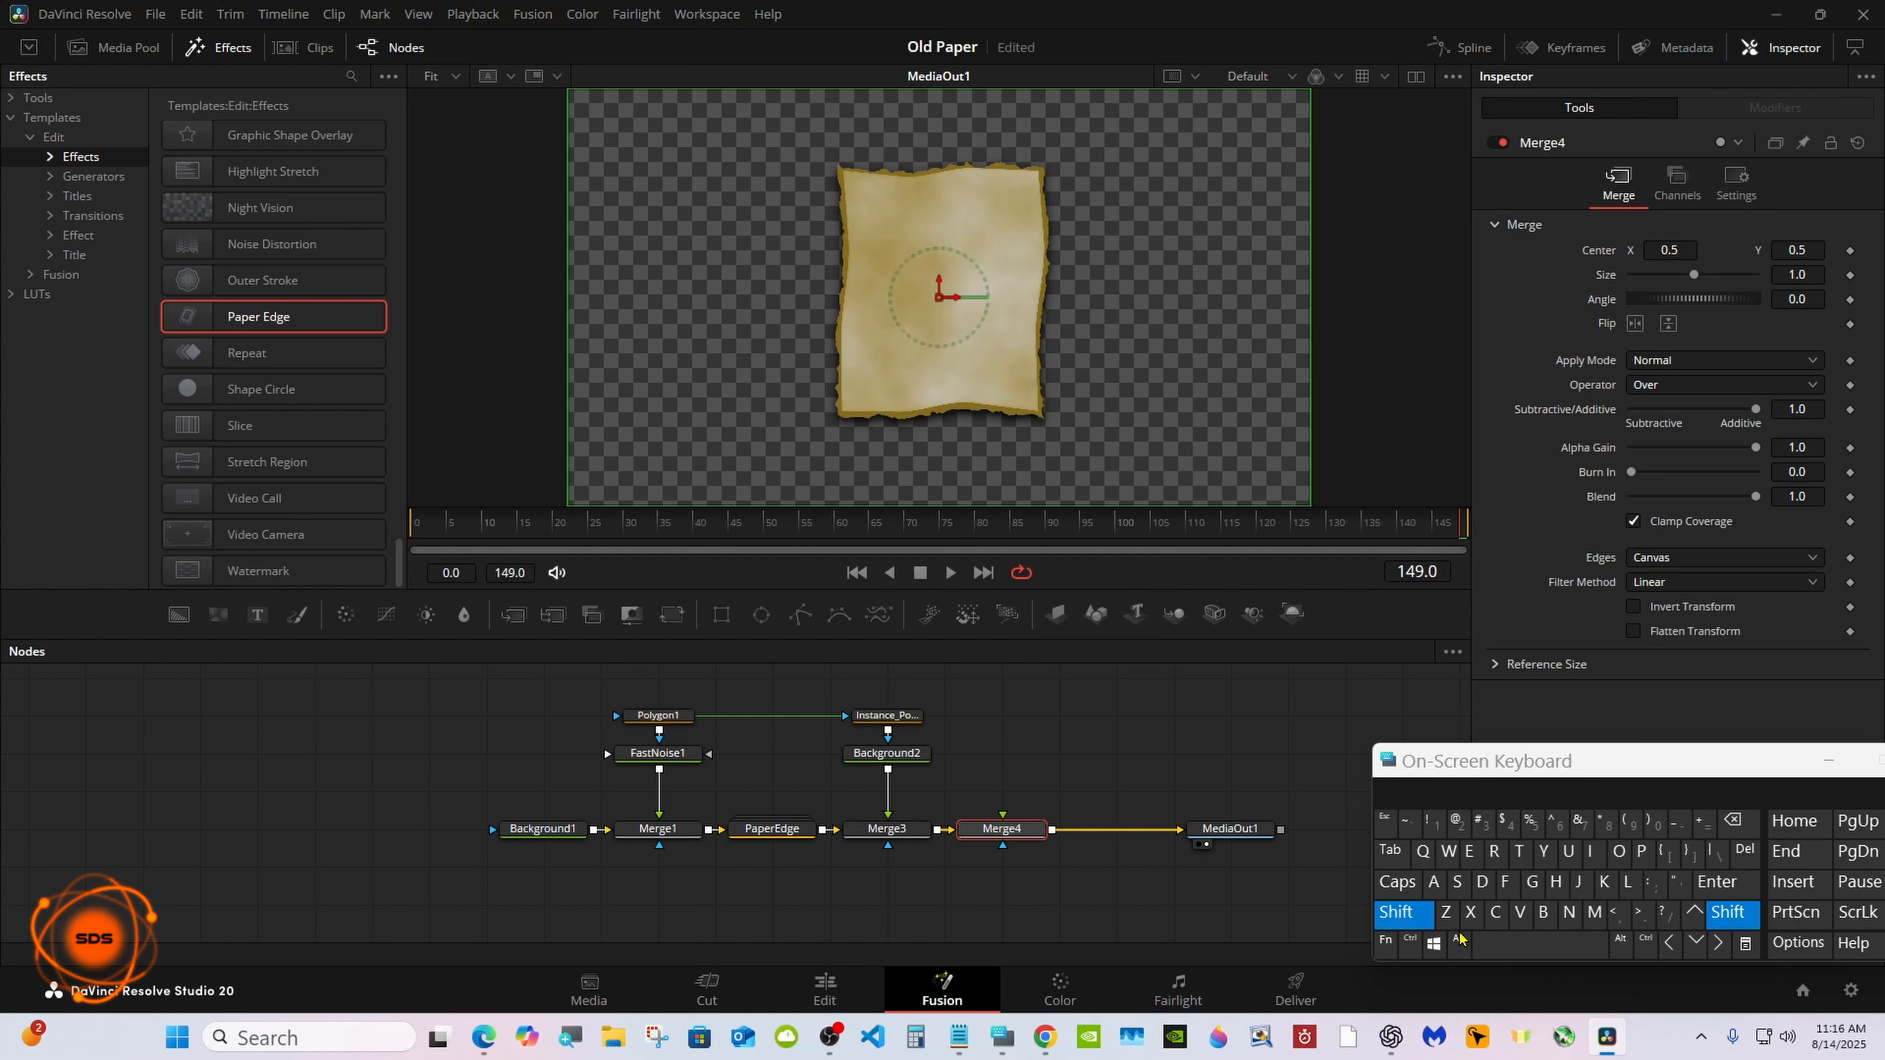
click(1493, 943)
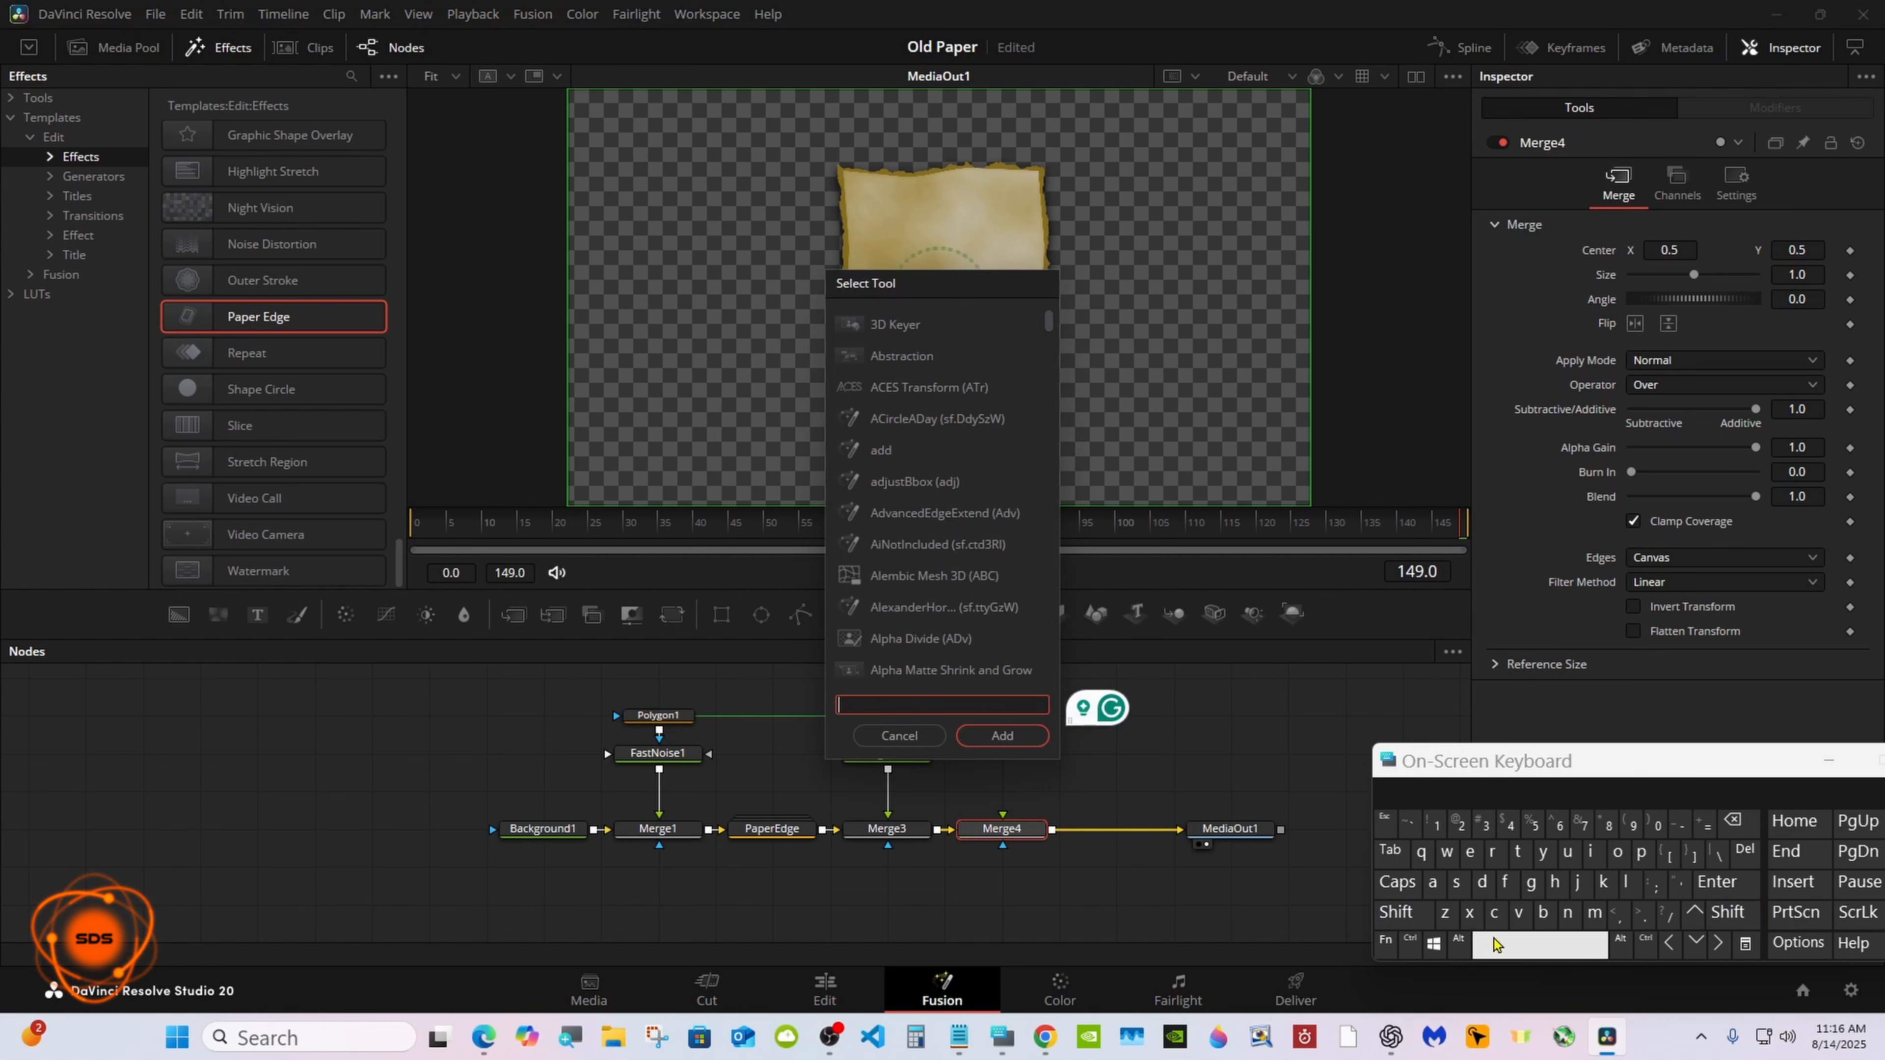
click(1593, 912)
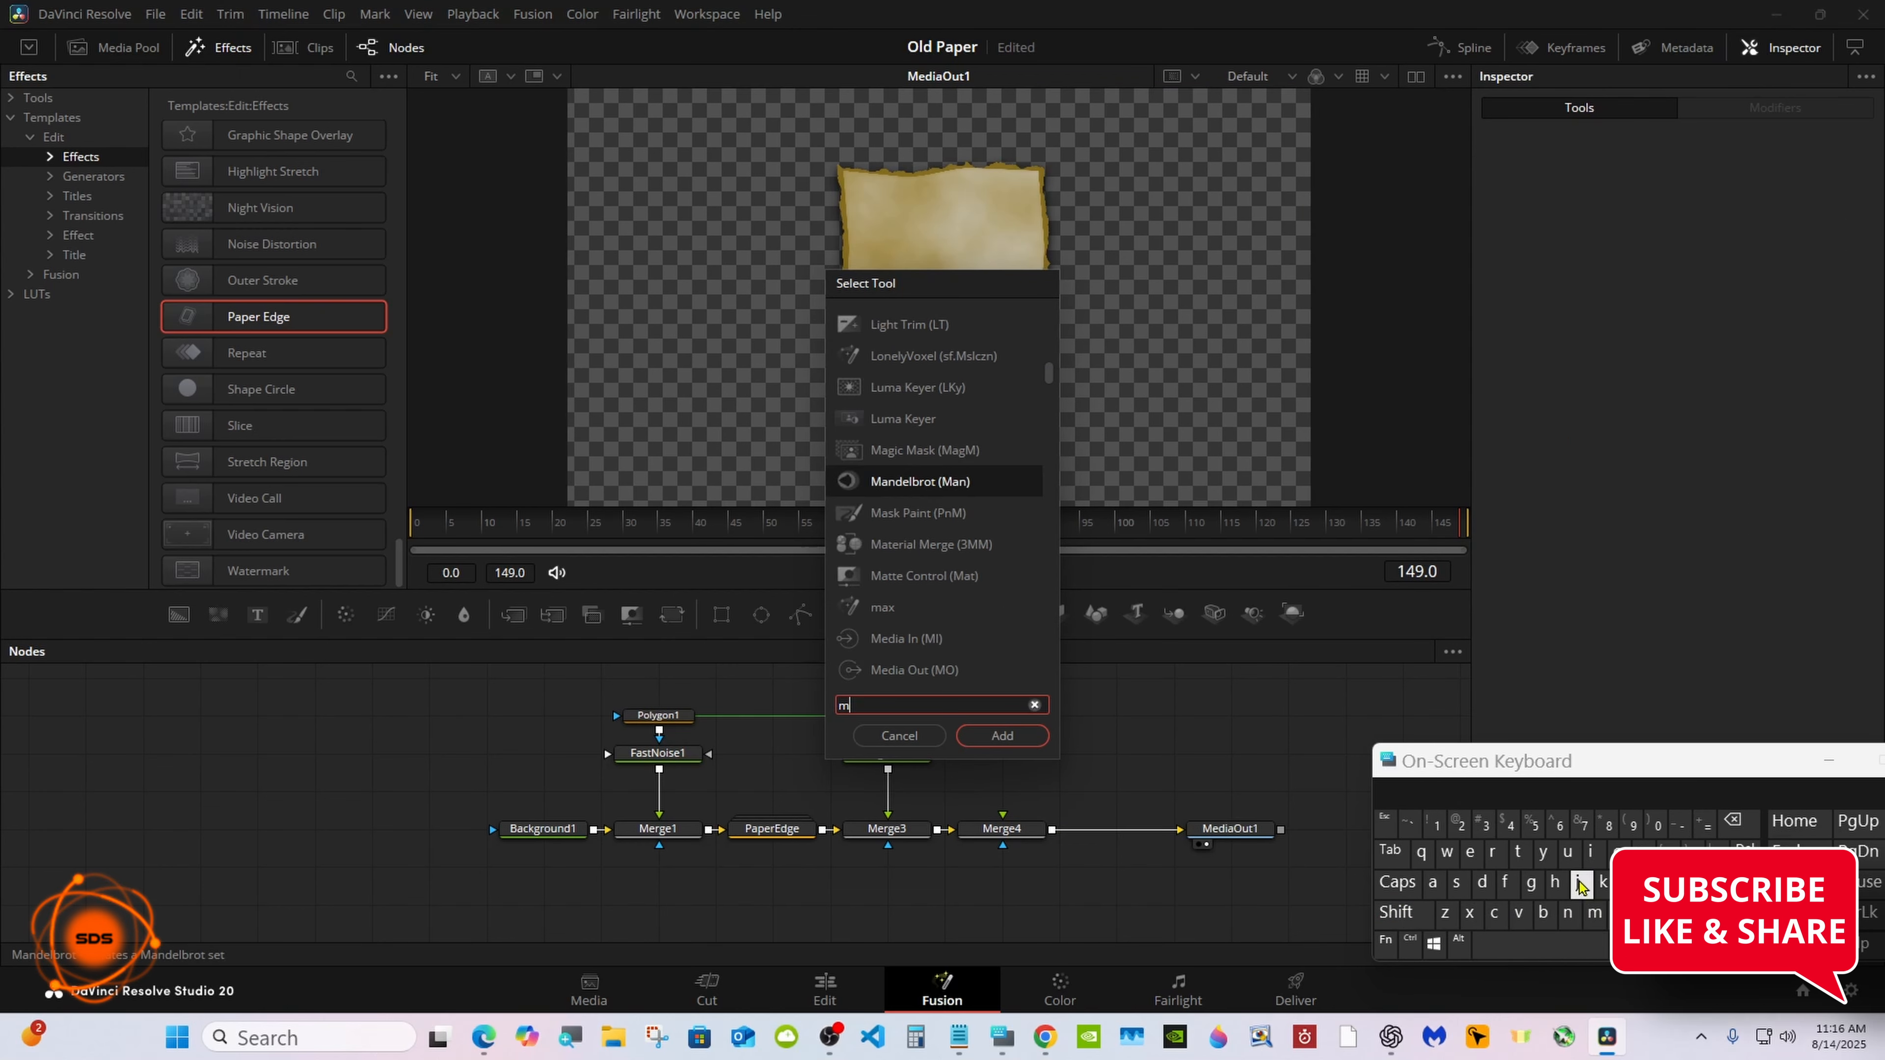
click(1567, 850)
click(1625, 881)
click(920, 513)
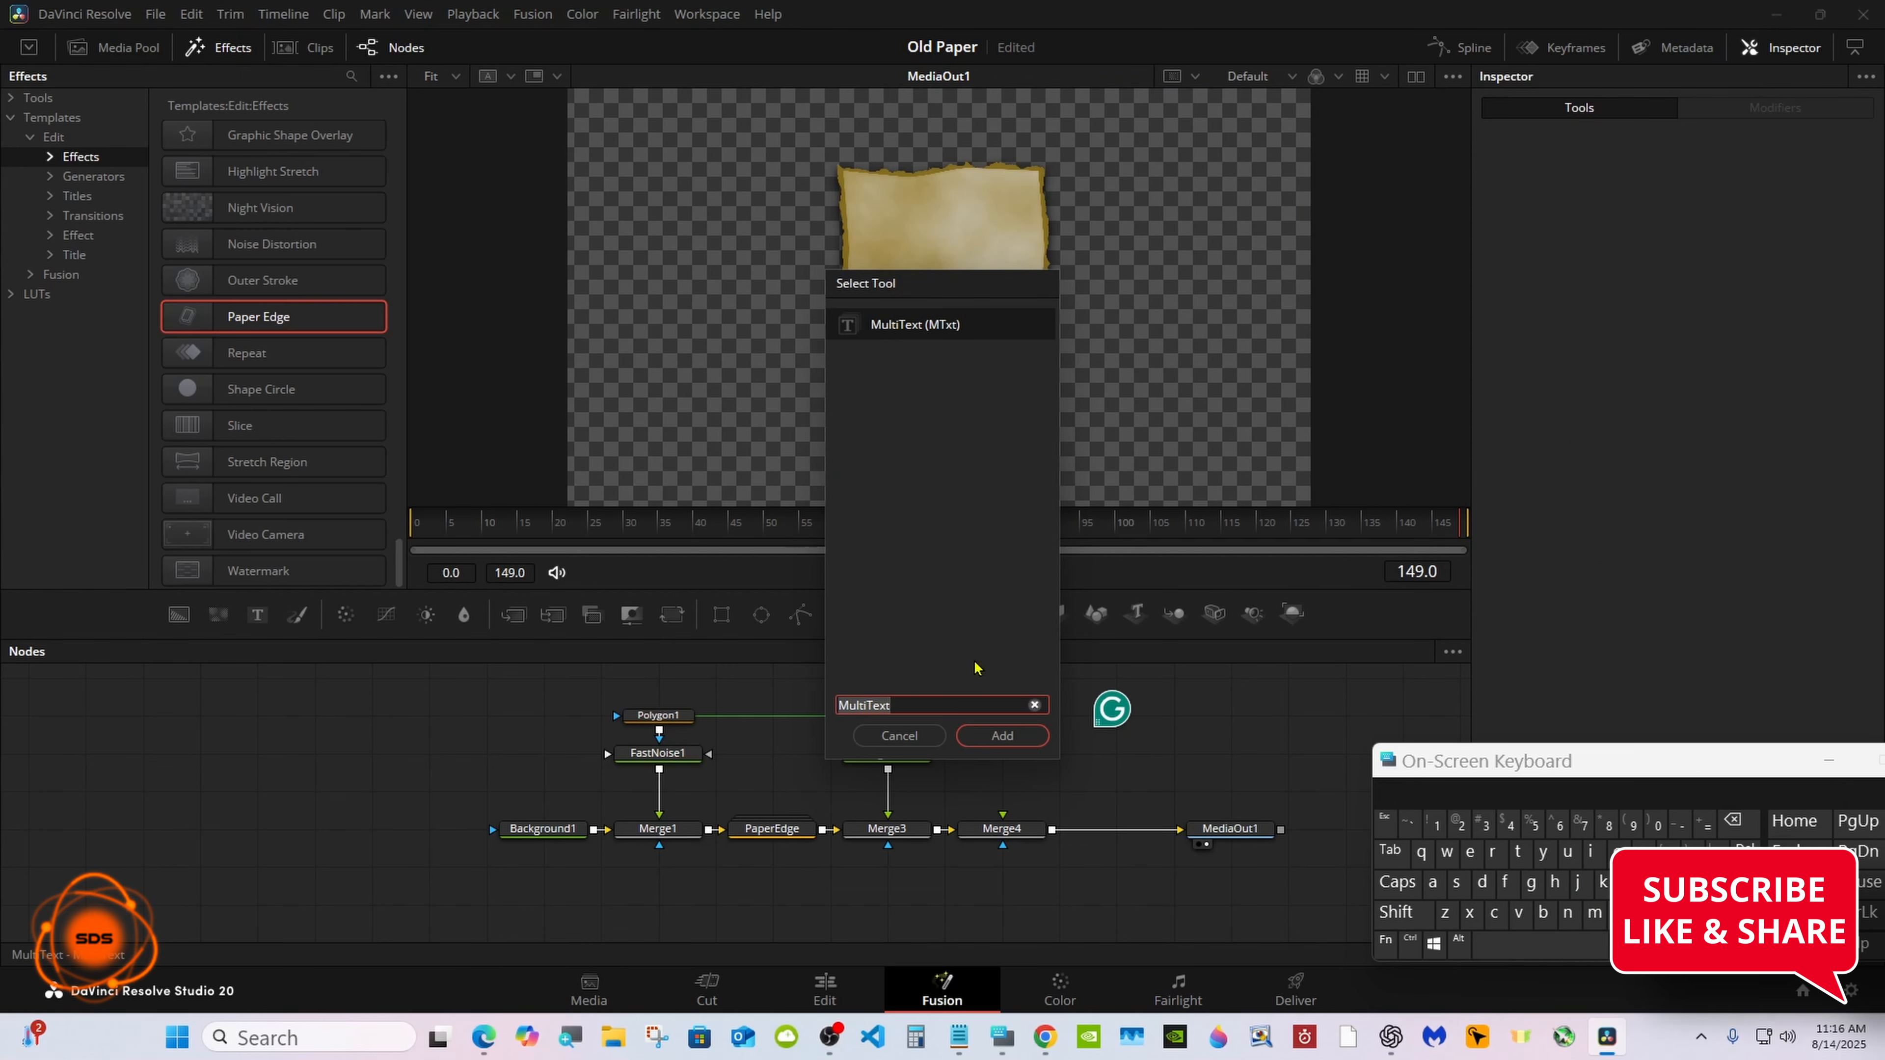
click(1002, 735)
drag(1051, 717, 1003, 826)
Step: Set the font of Text 1 in the MultiText node to Old English Text MT
drag(1428, 761, 967, 772)
click(1710, 662)
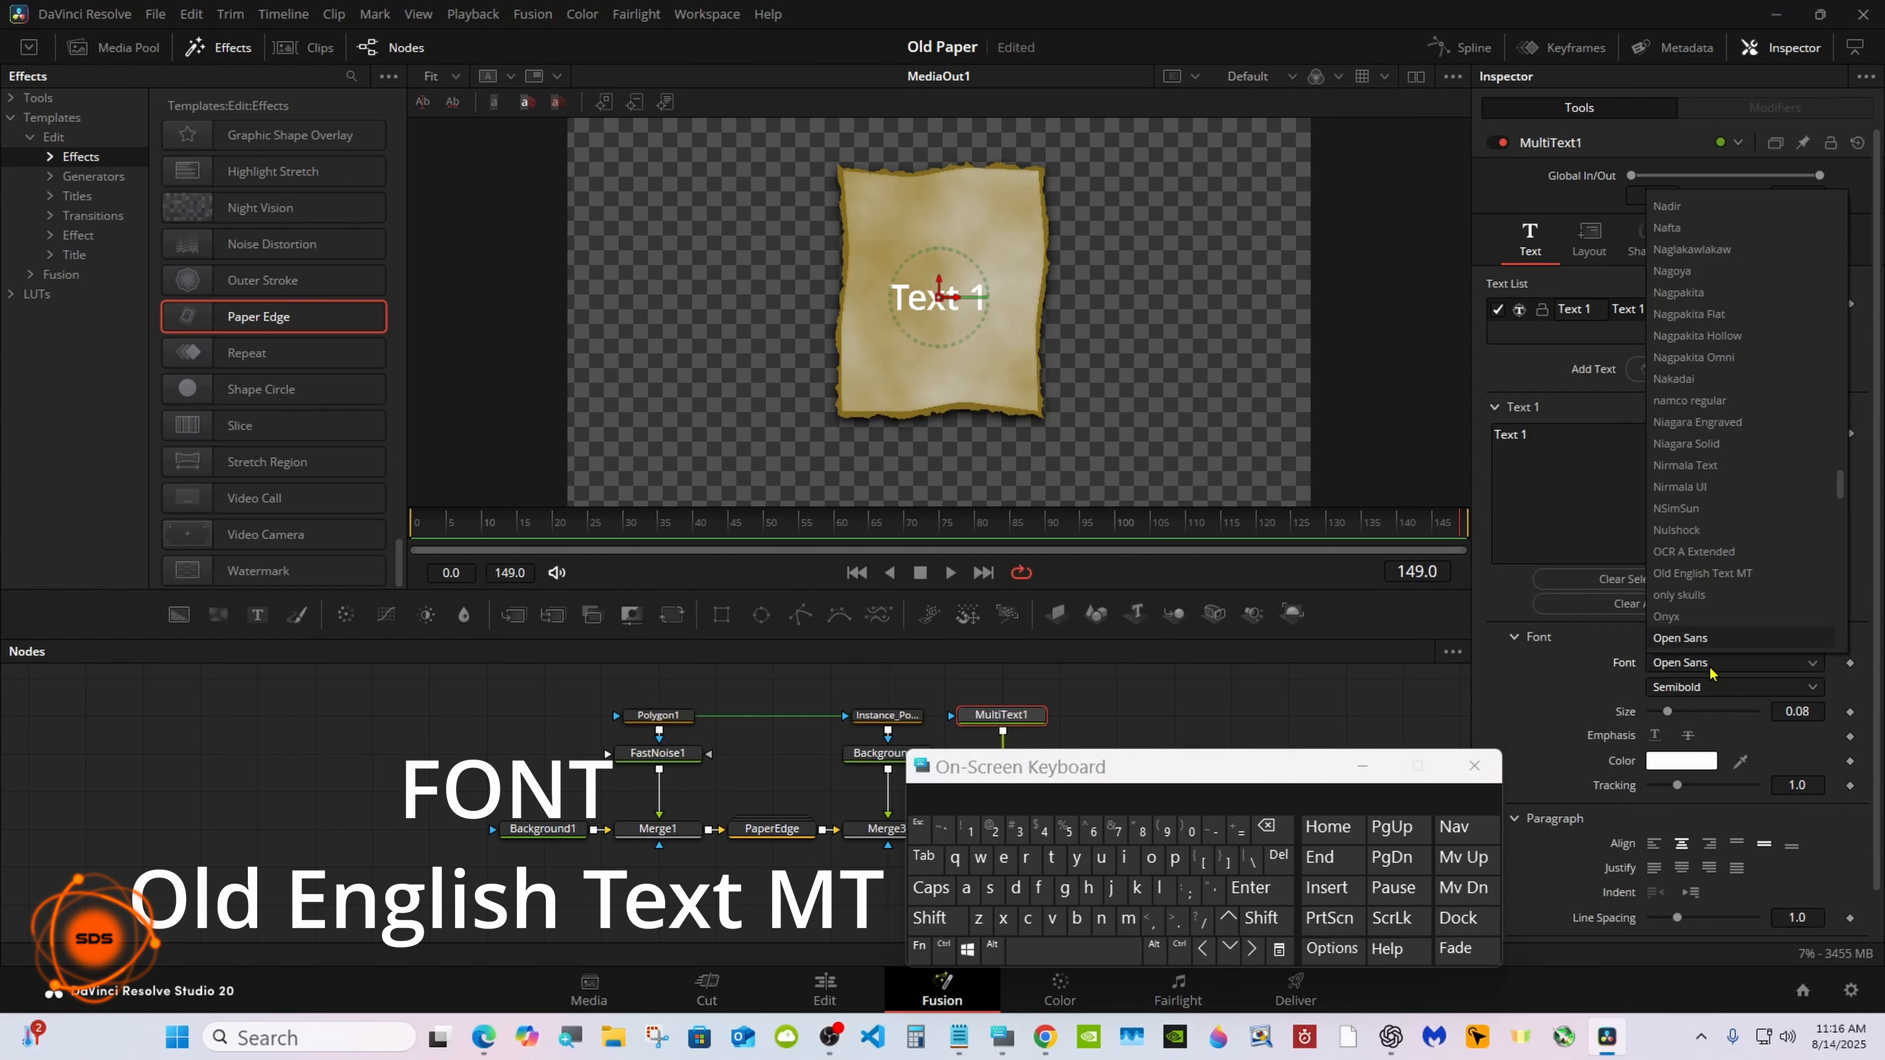
click(1707, 575)
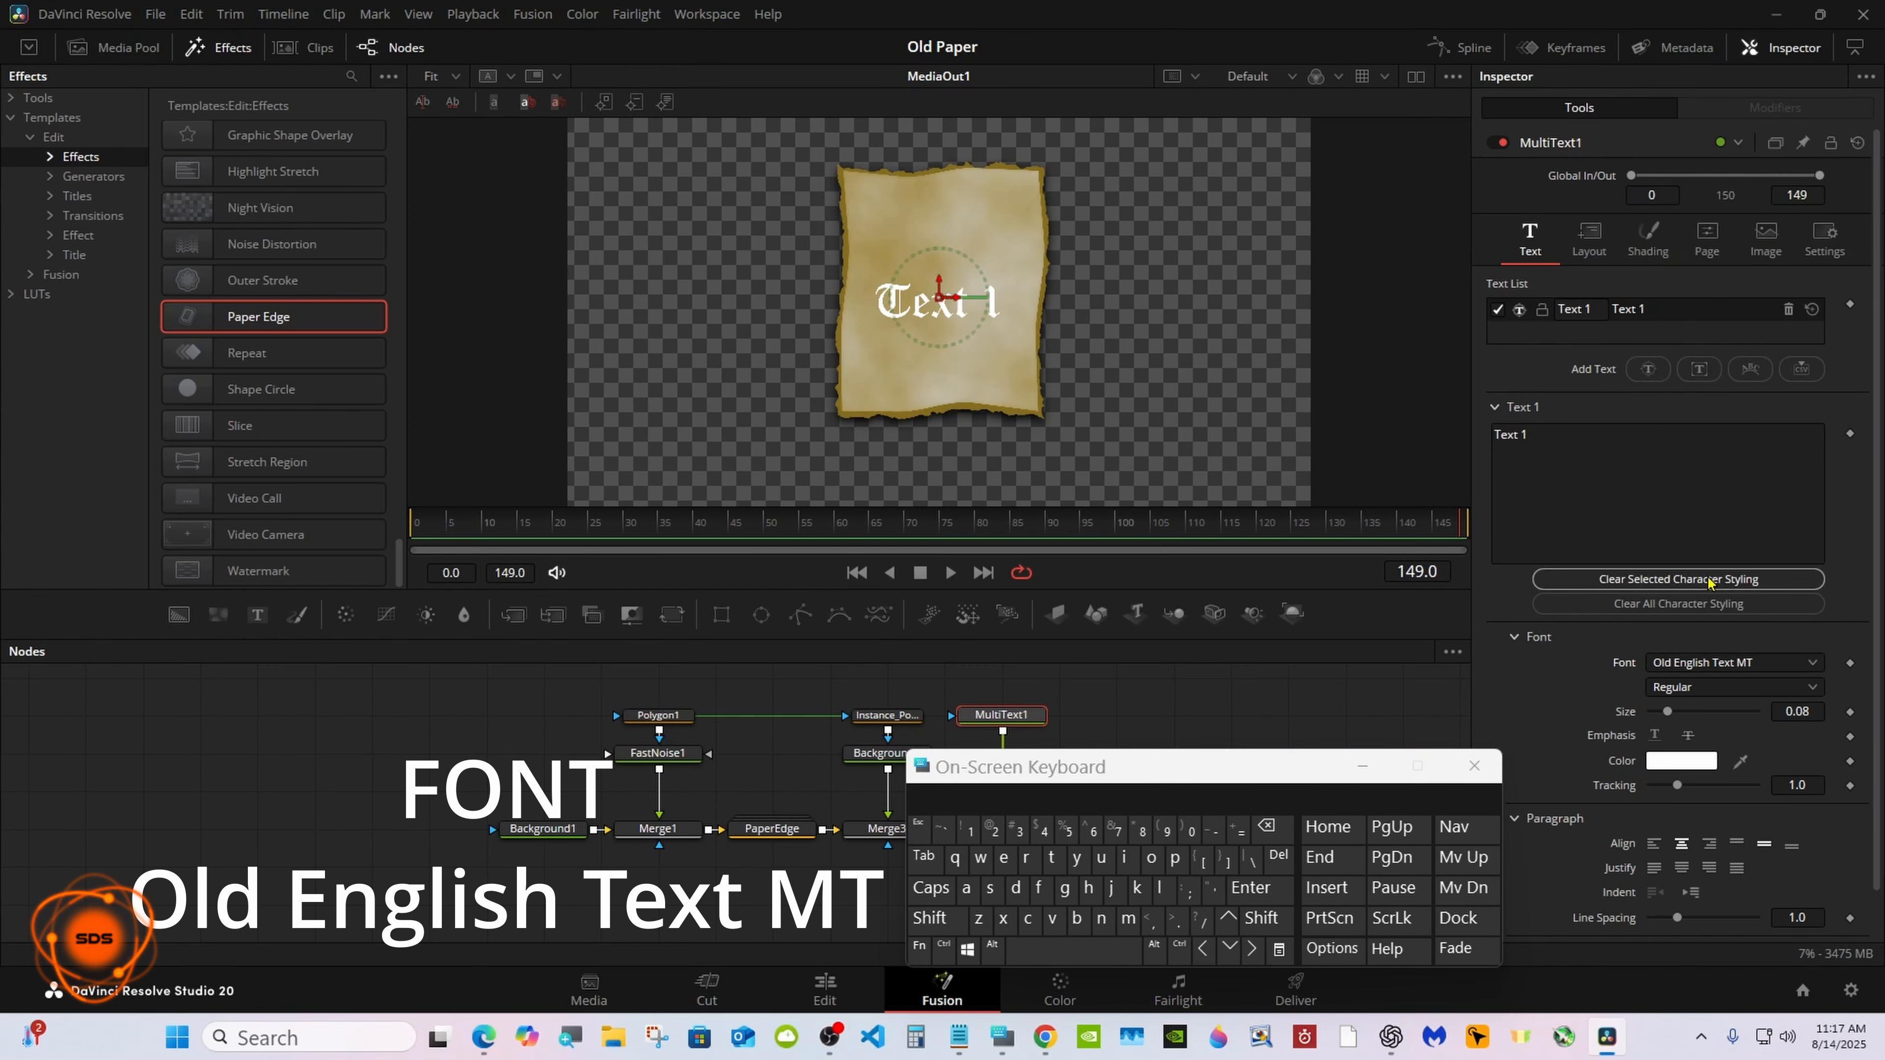
Step: Replace the Text 1 content with DAVINCI and RESOLVE in capitals on two lines
click(1536, 437)
click(1265, 830)
key(BackSpace)
key(BackSpace)
key(BackSpace)
key(BackSpace)
key(BackSpace)
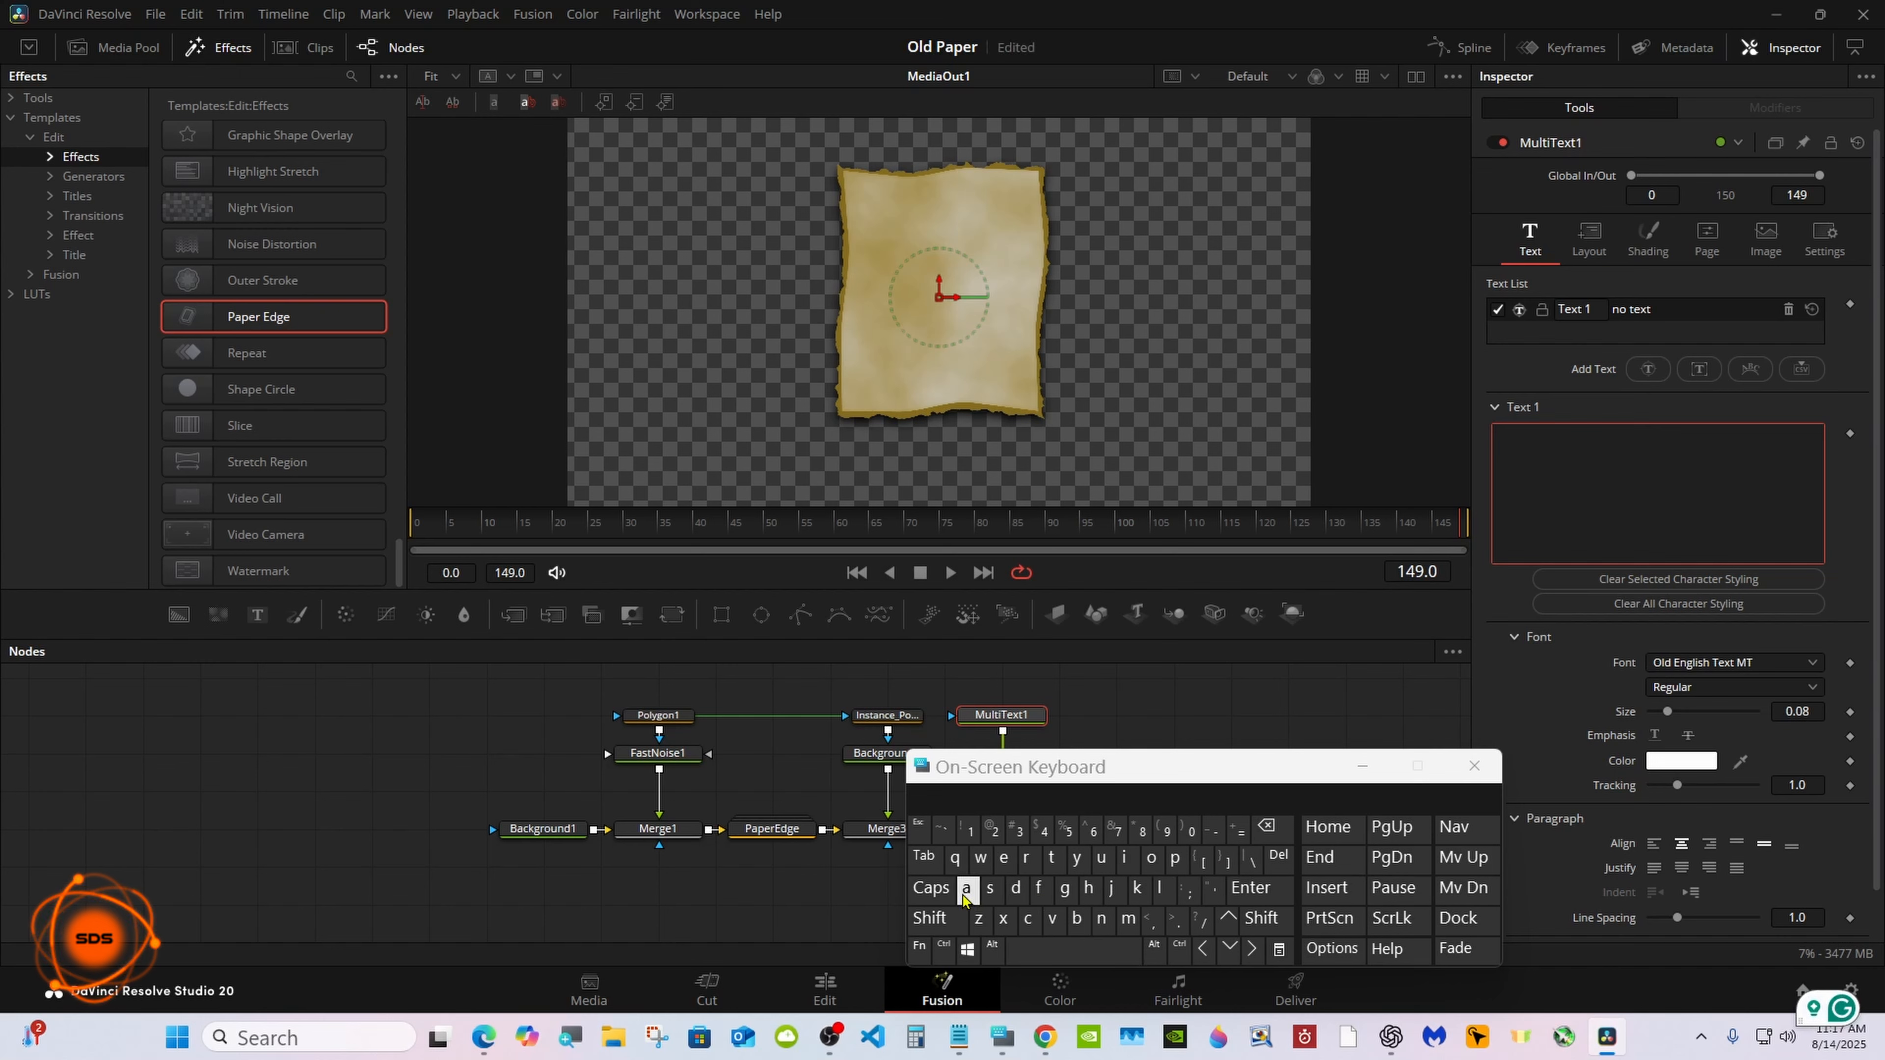
click(931, 888)
text(DAVINCI)
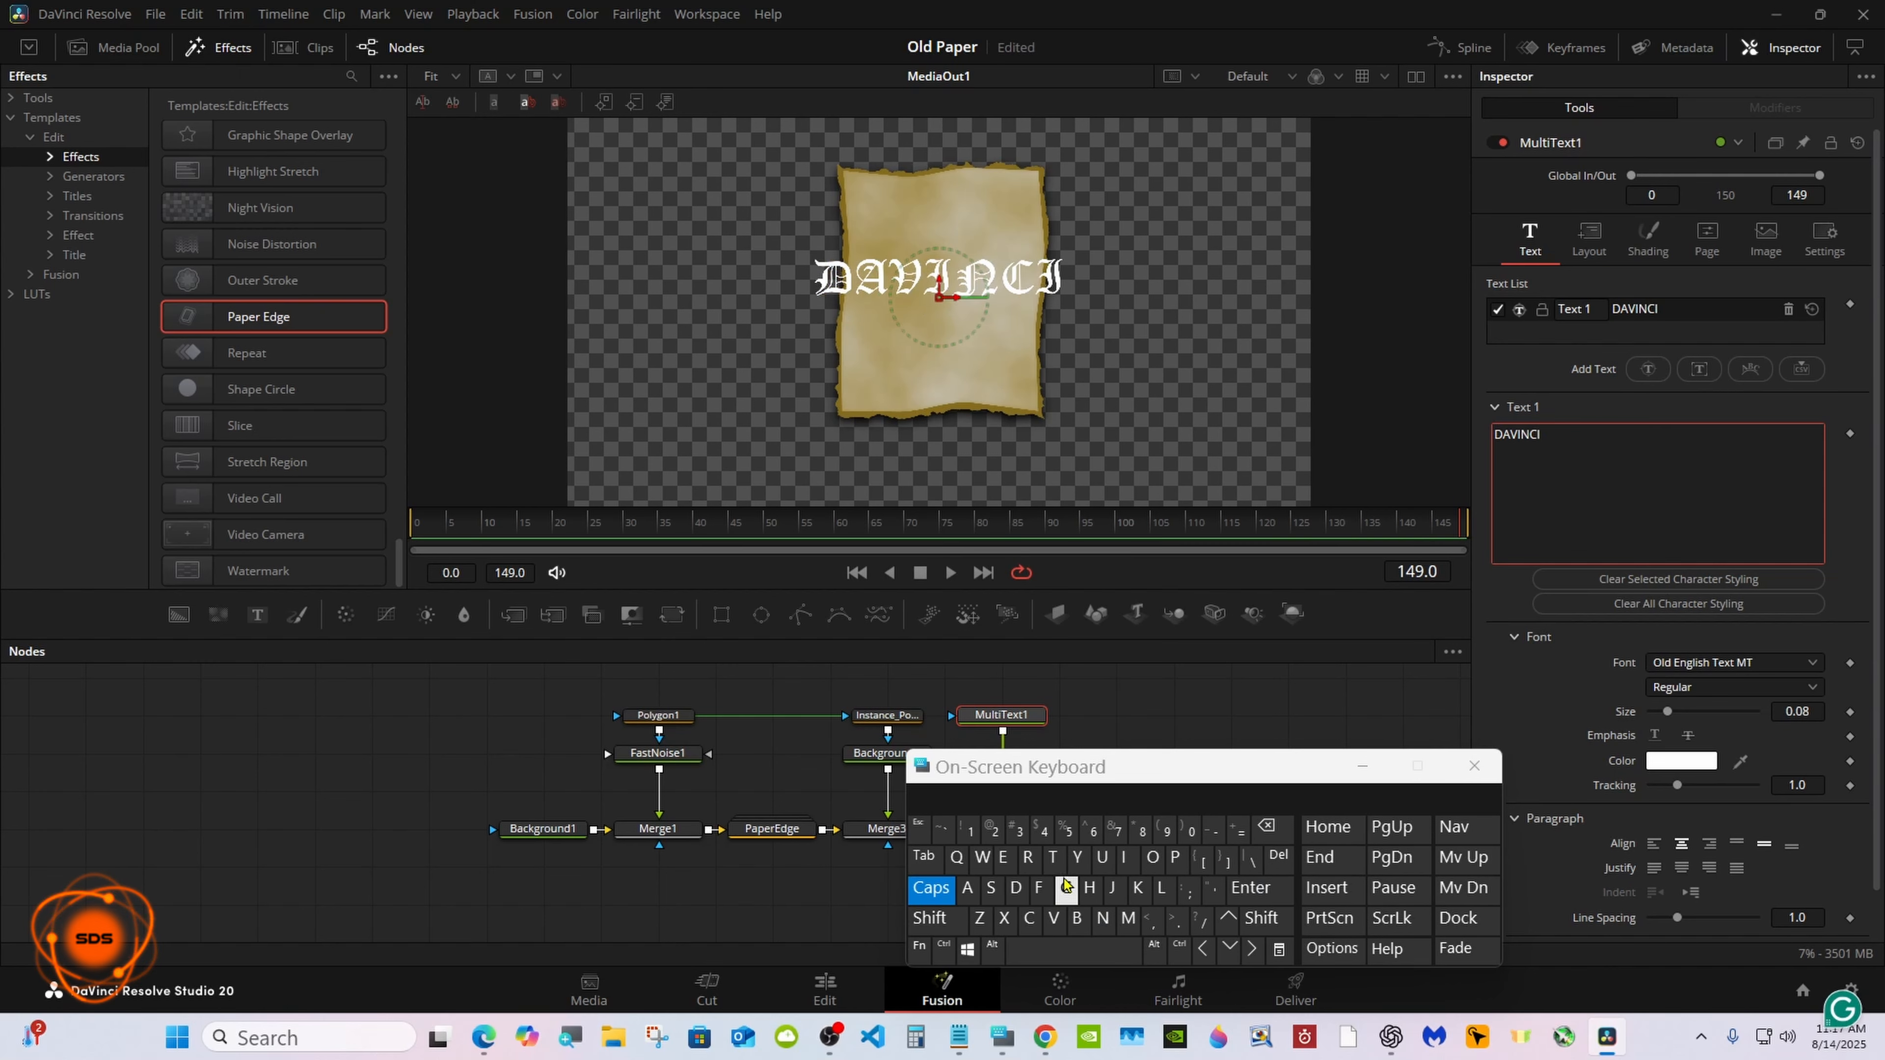
key(Return)
text(RESOLVE)
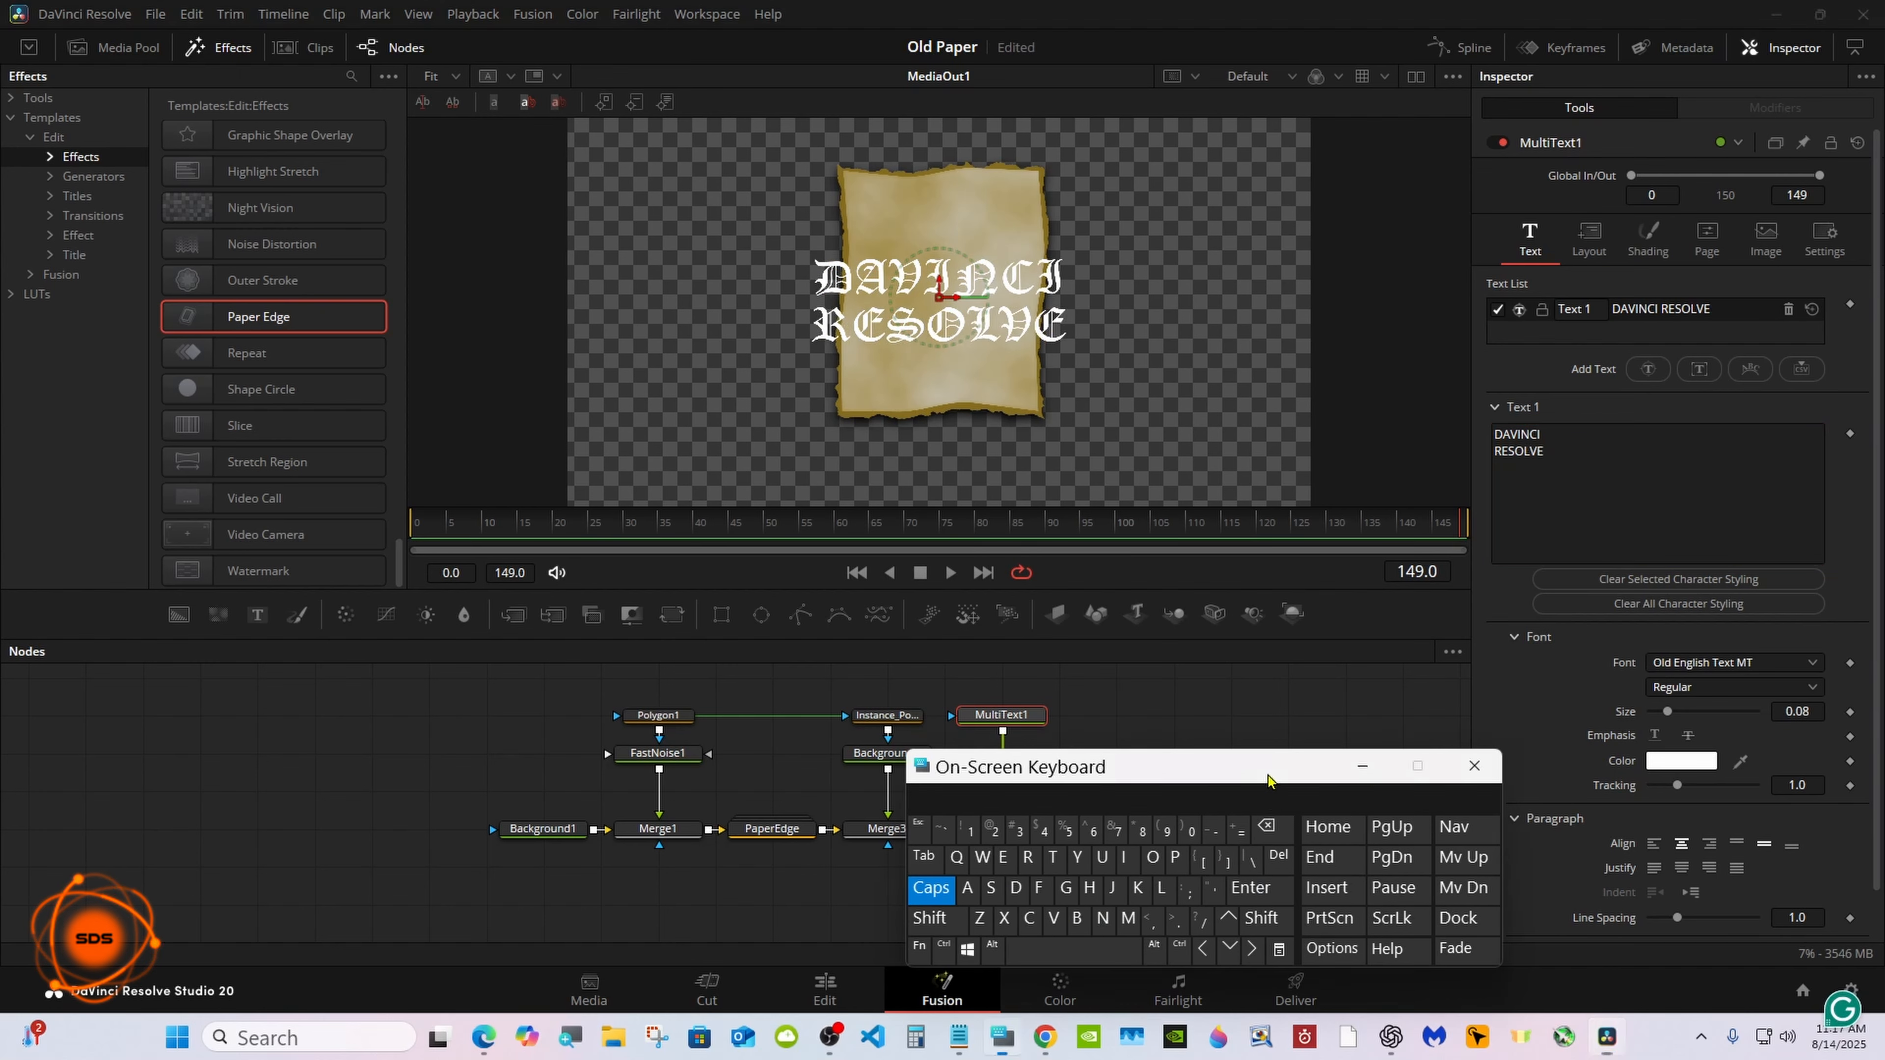
Step: Color the DAVINCI RESOLVE text black and reduce its size to about 0.052 so it fits inside the paper
drag(1268, 775, 1121, 789)
click(1667, 760)
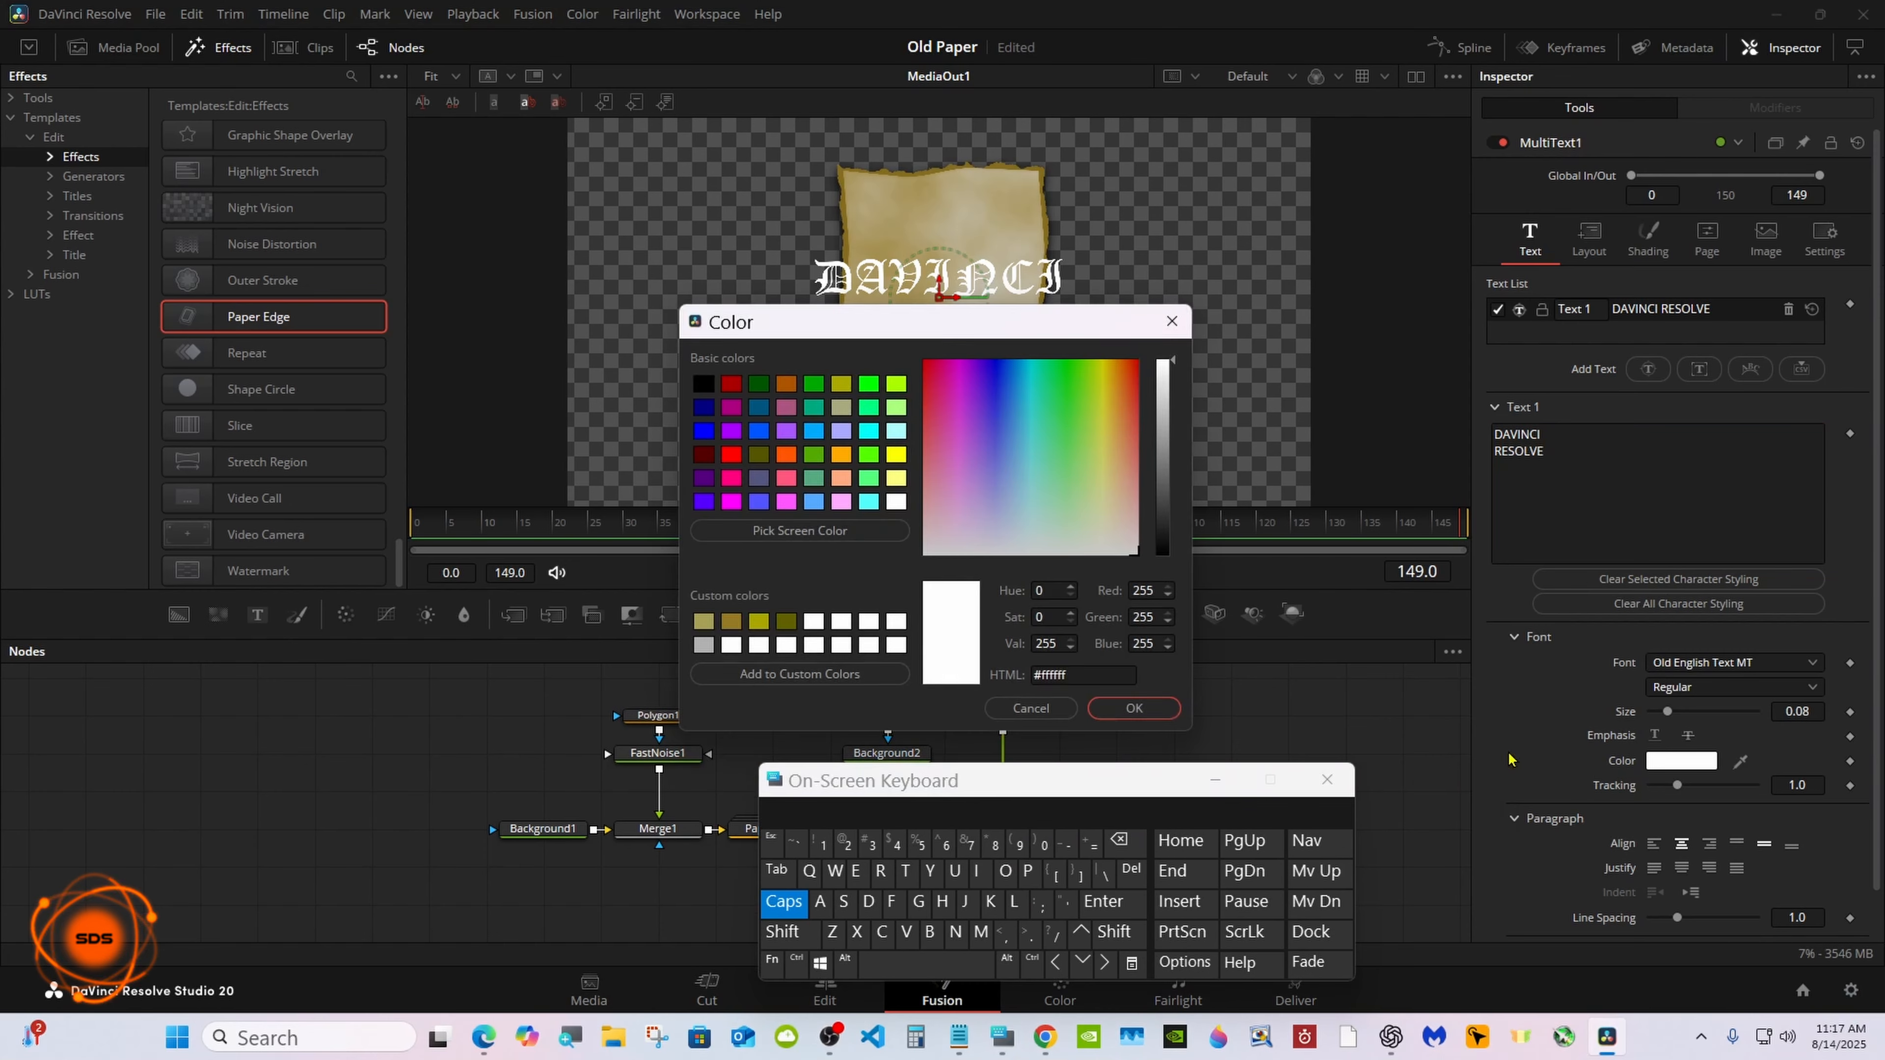
click(705, 385)
click(1131, 708)
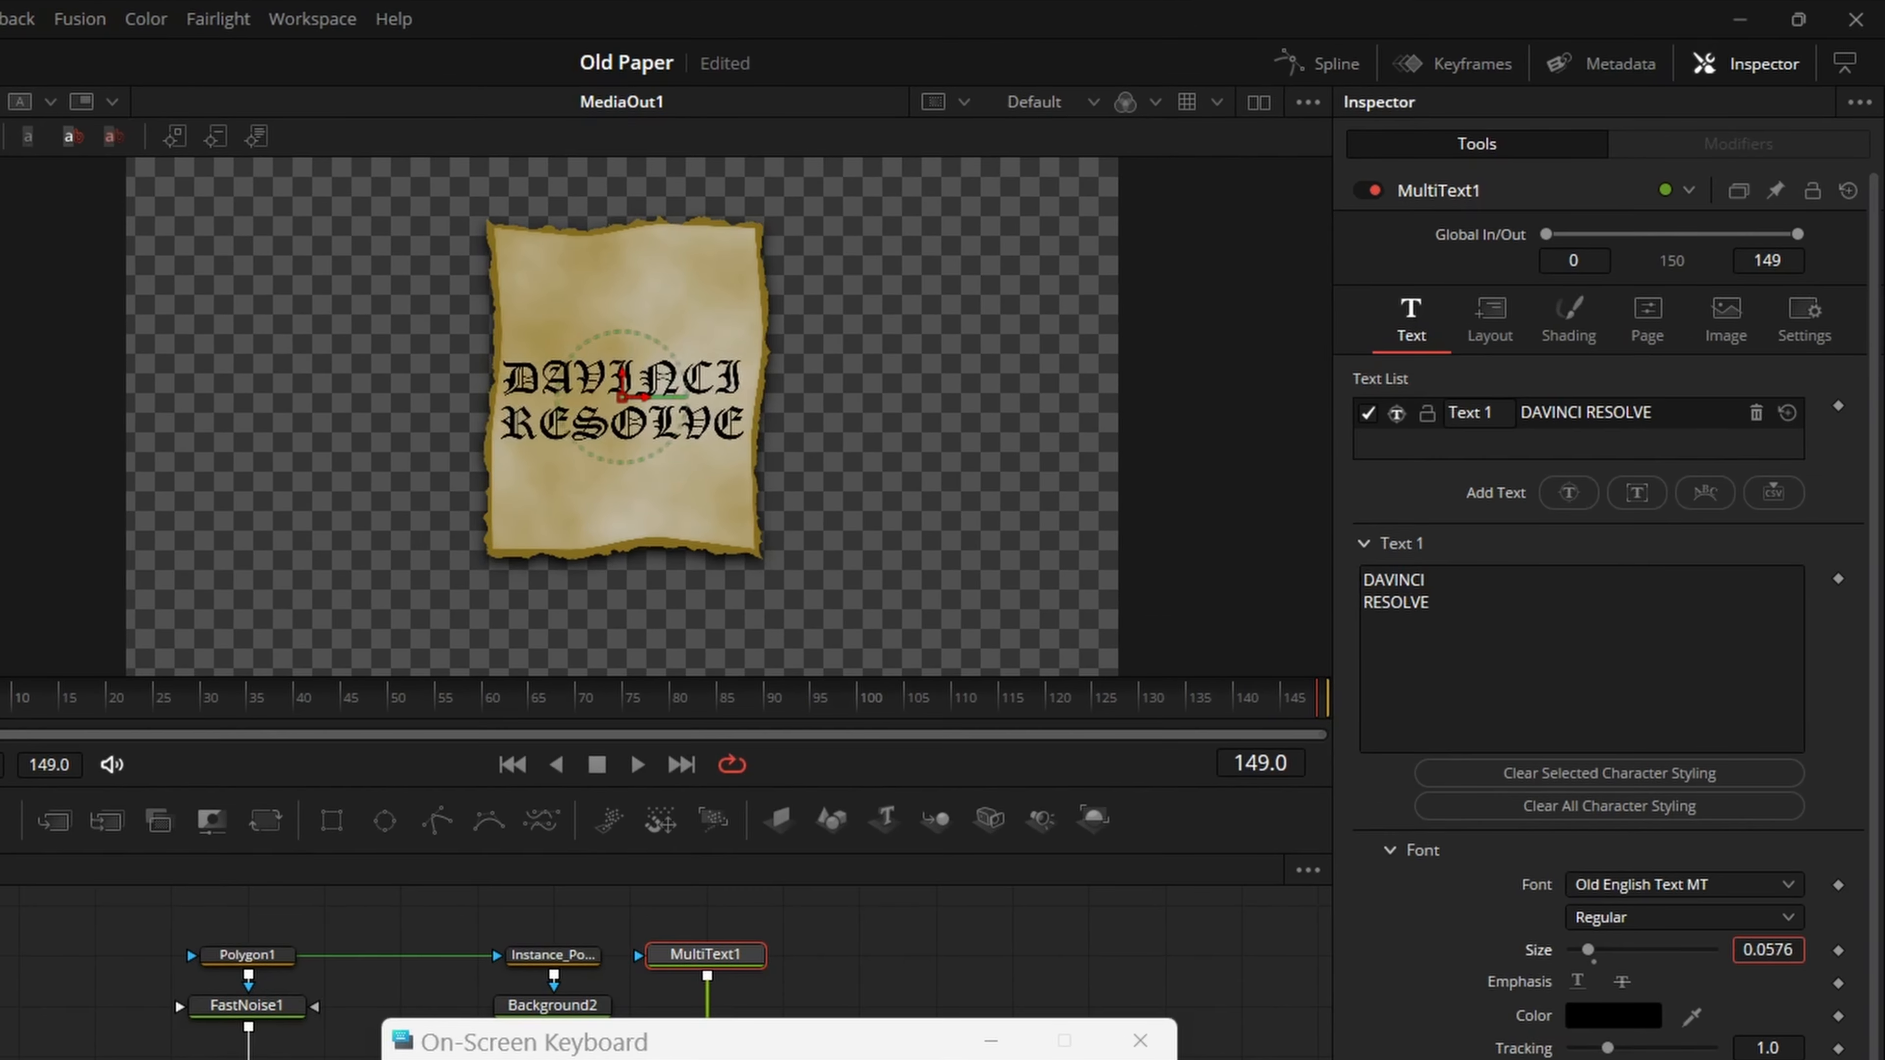
drag(1771, 949, 1726, 949)
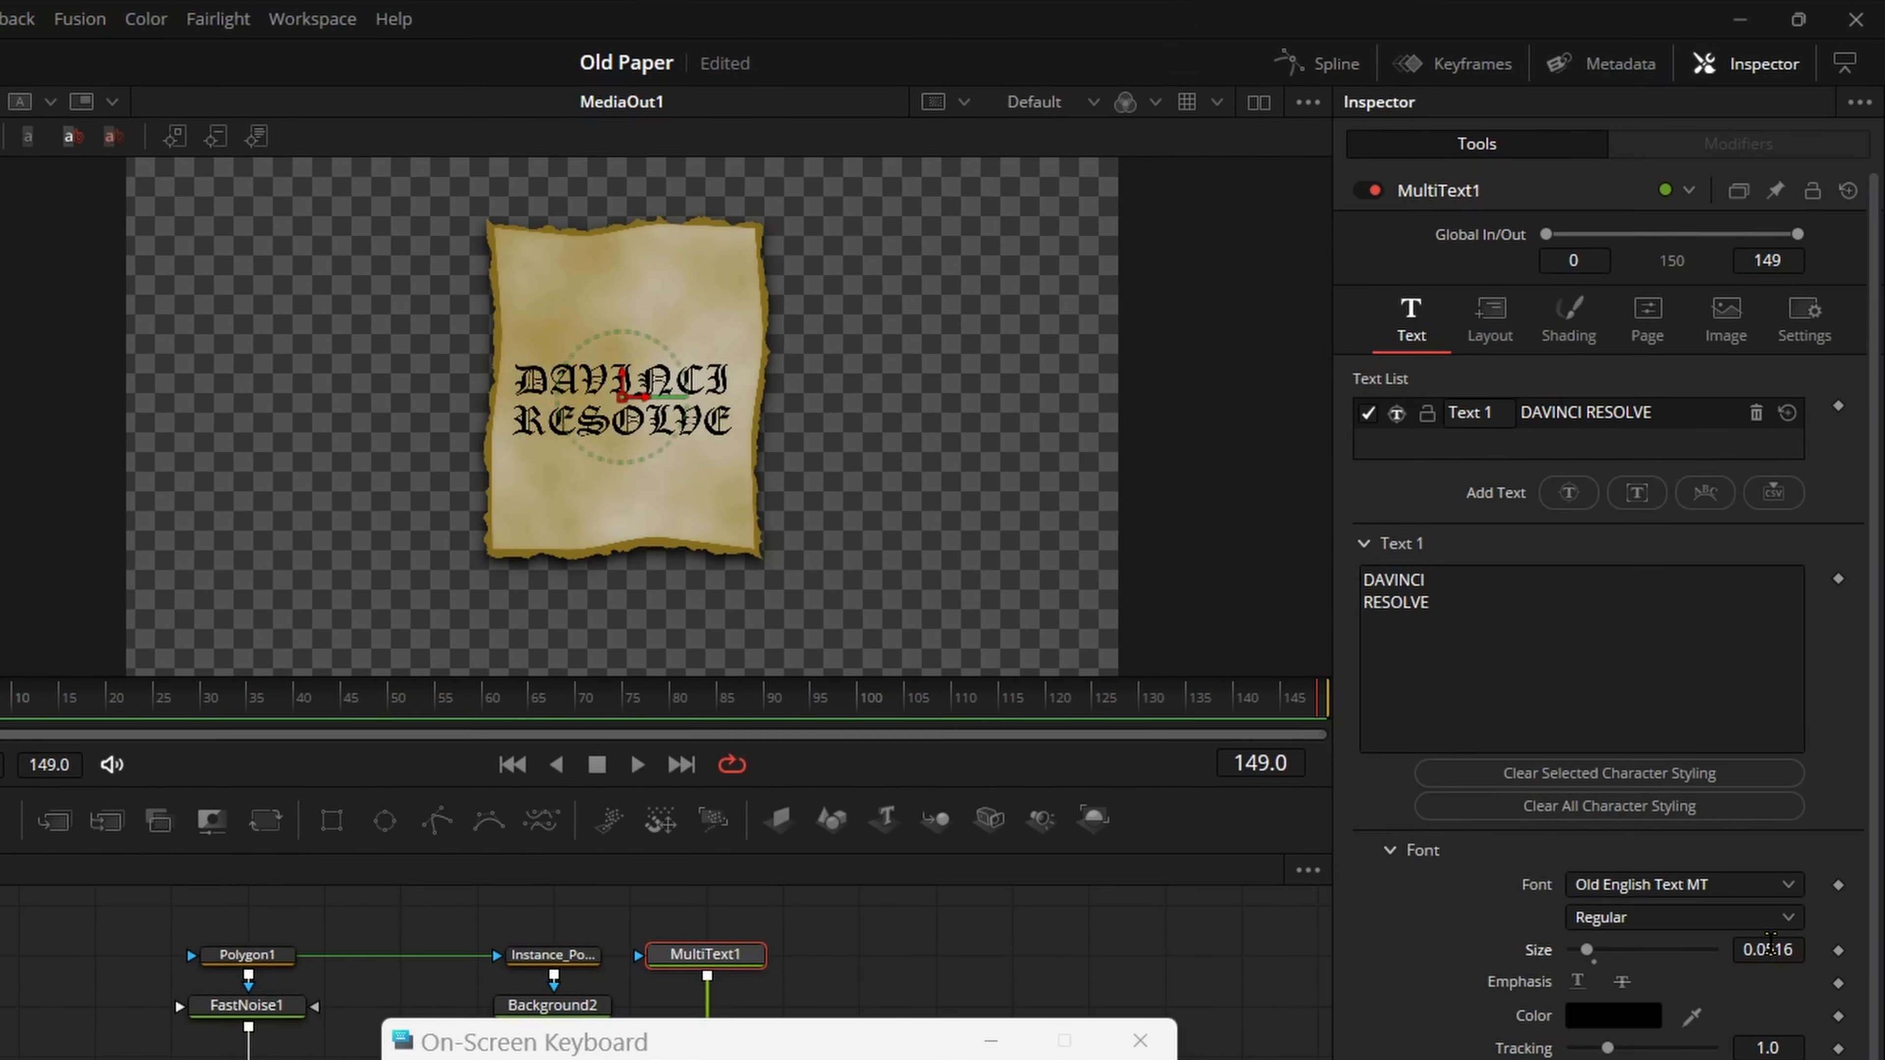
Step: Try moving the DAVINCI RESOLVE text upward through its layout center Y and freehand in the viewer, and reset its center
click(1490, 319)
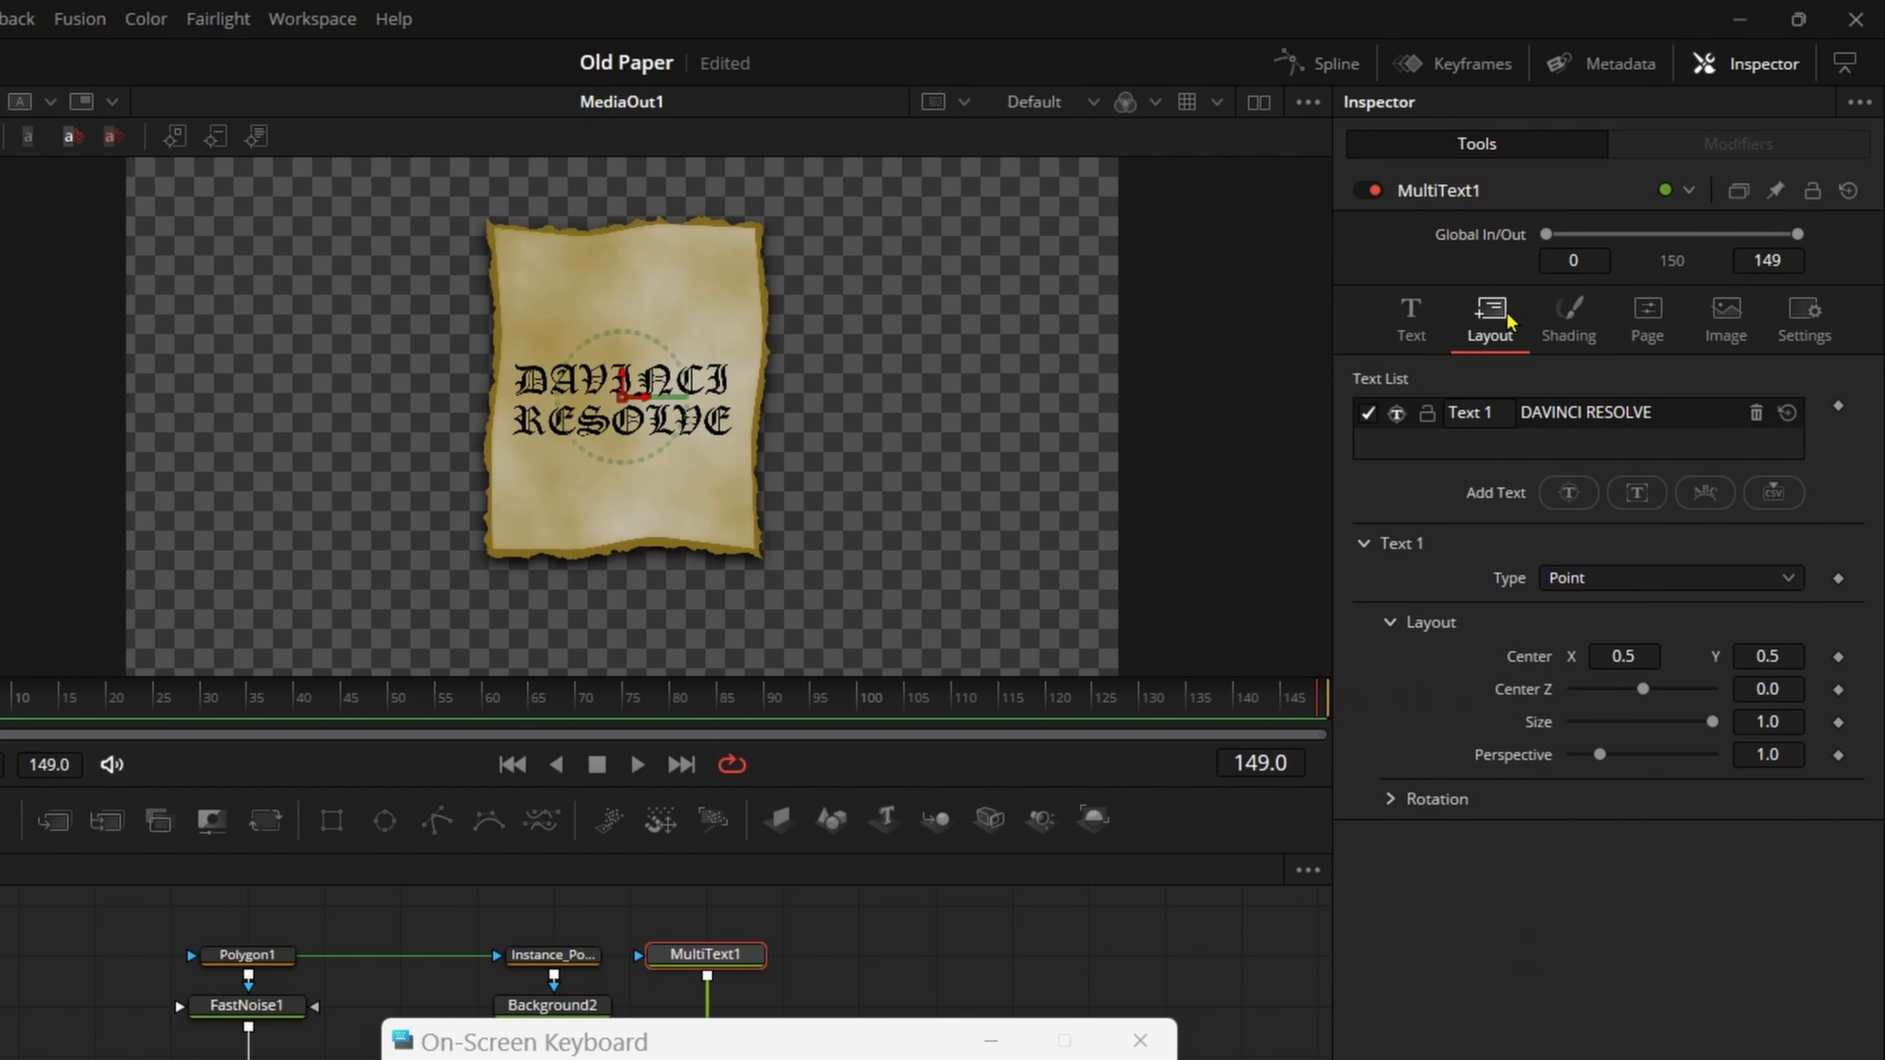
drag(1768, 656, 1811, 656)
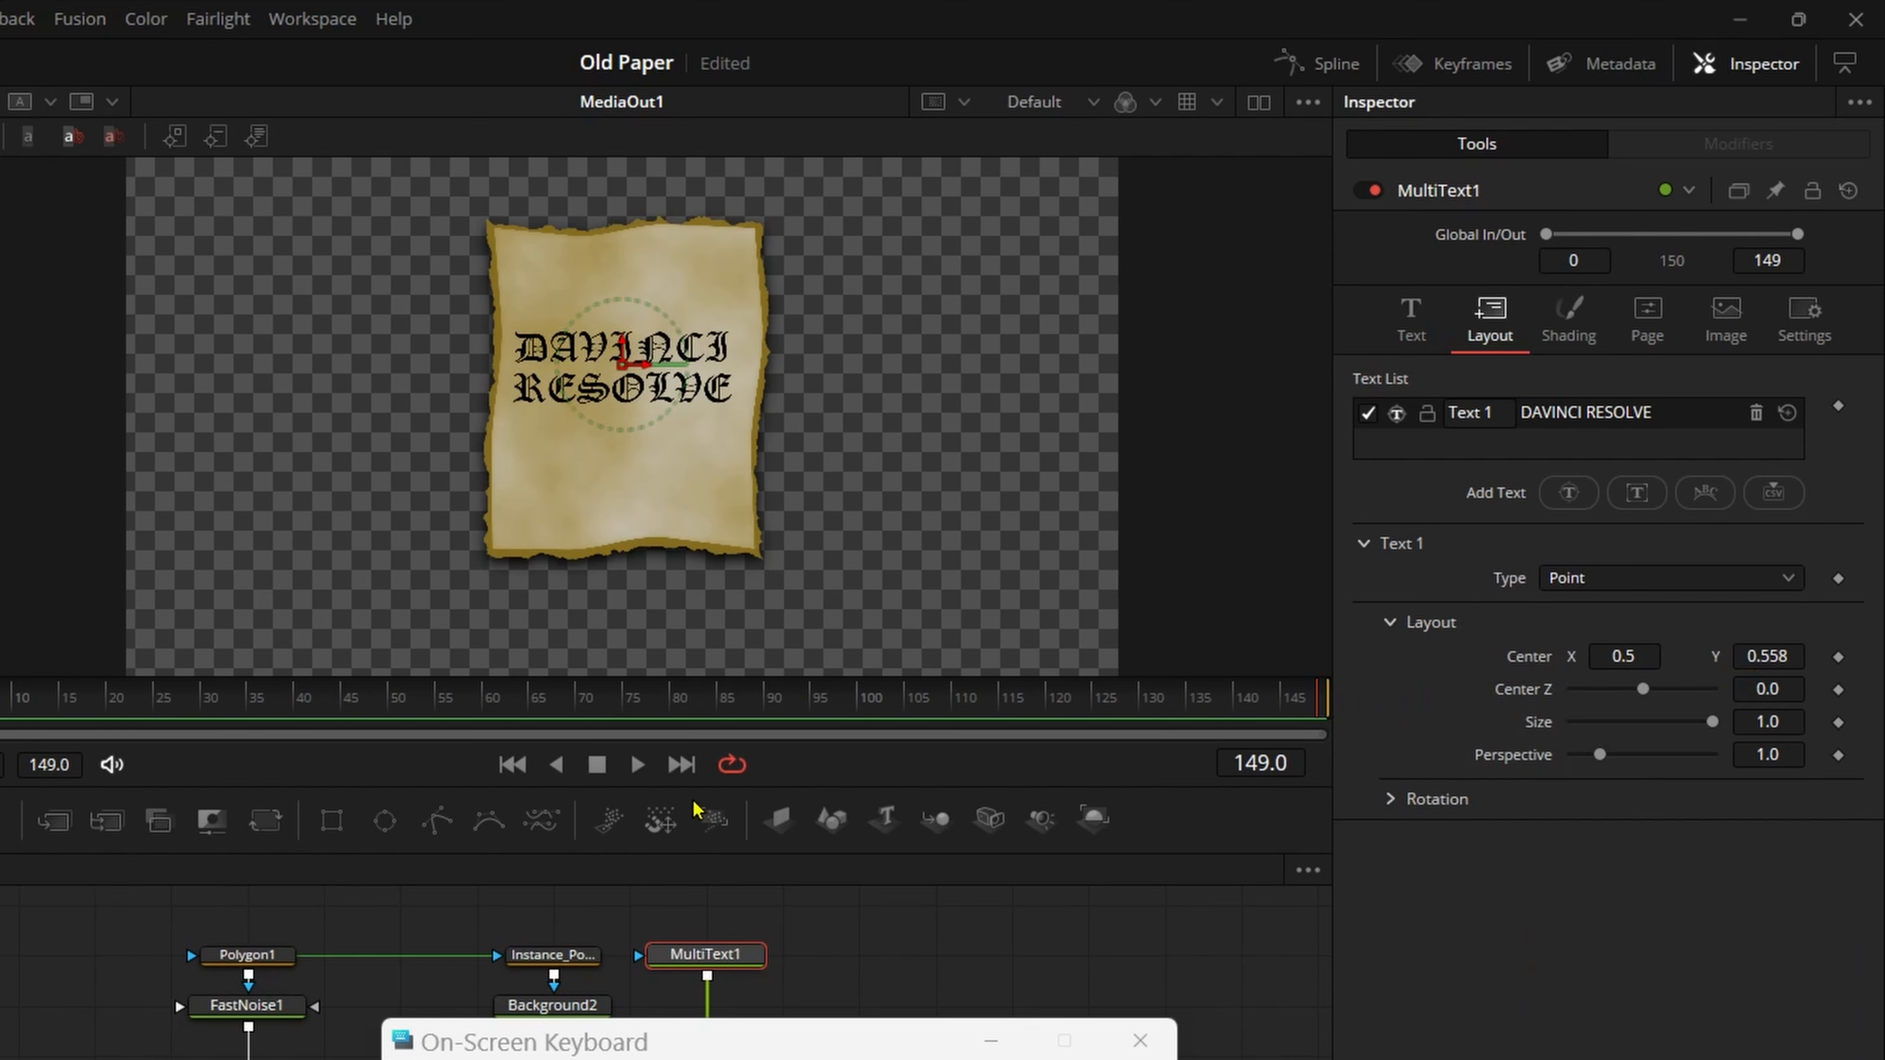
drag(694, 856, 694, 1039)
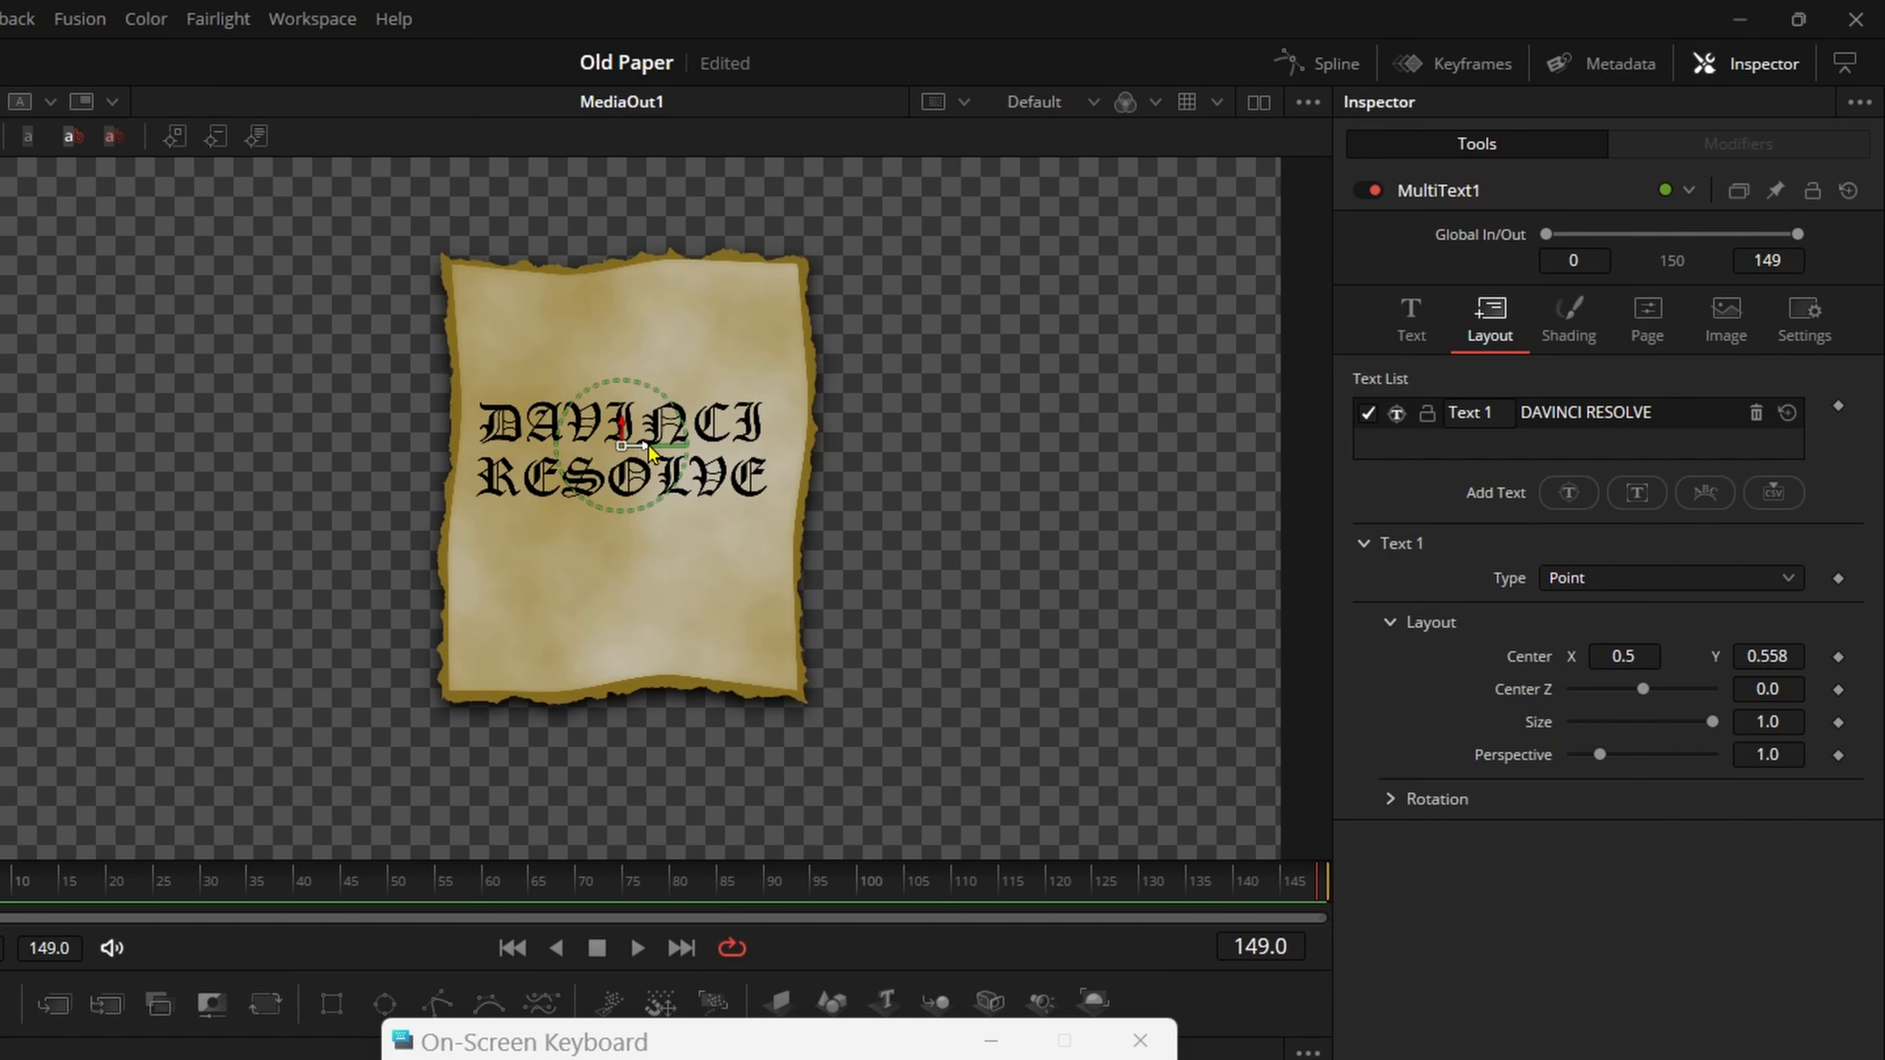
mouse_move(649, 447)
mouse_down()
mouse_move(623, 406)
mouse_move(583, 420)
mouse_move(625, 438)
mouse_up()
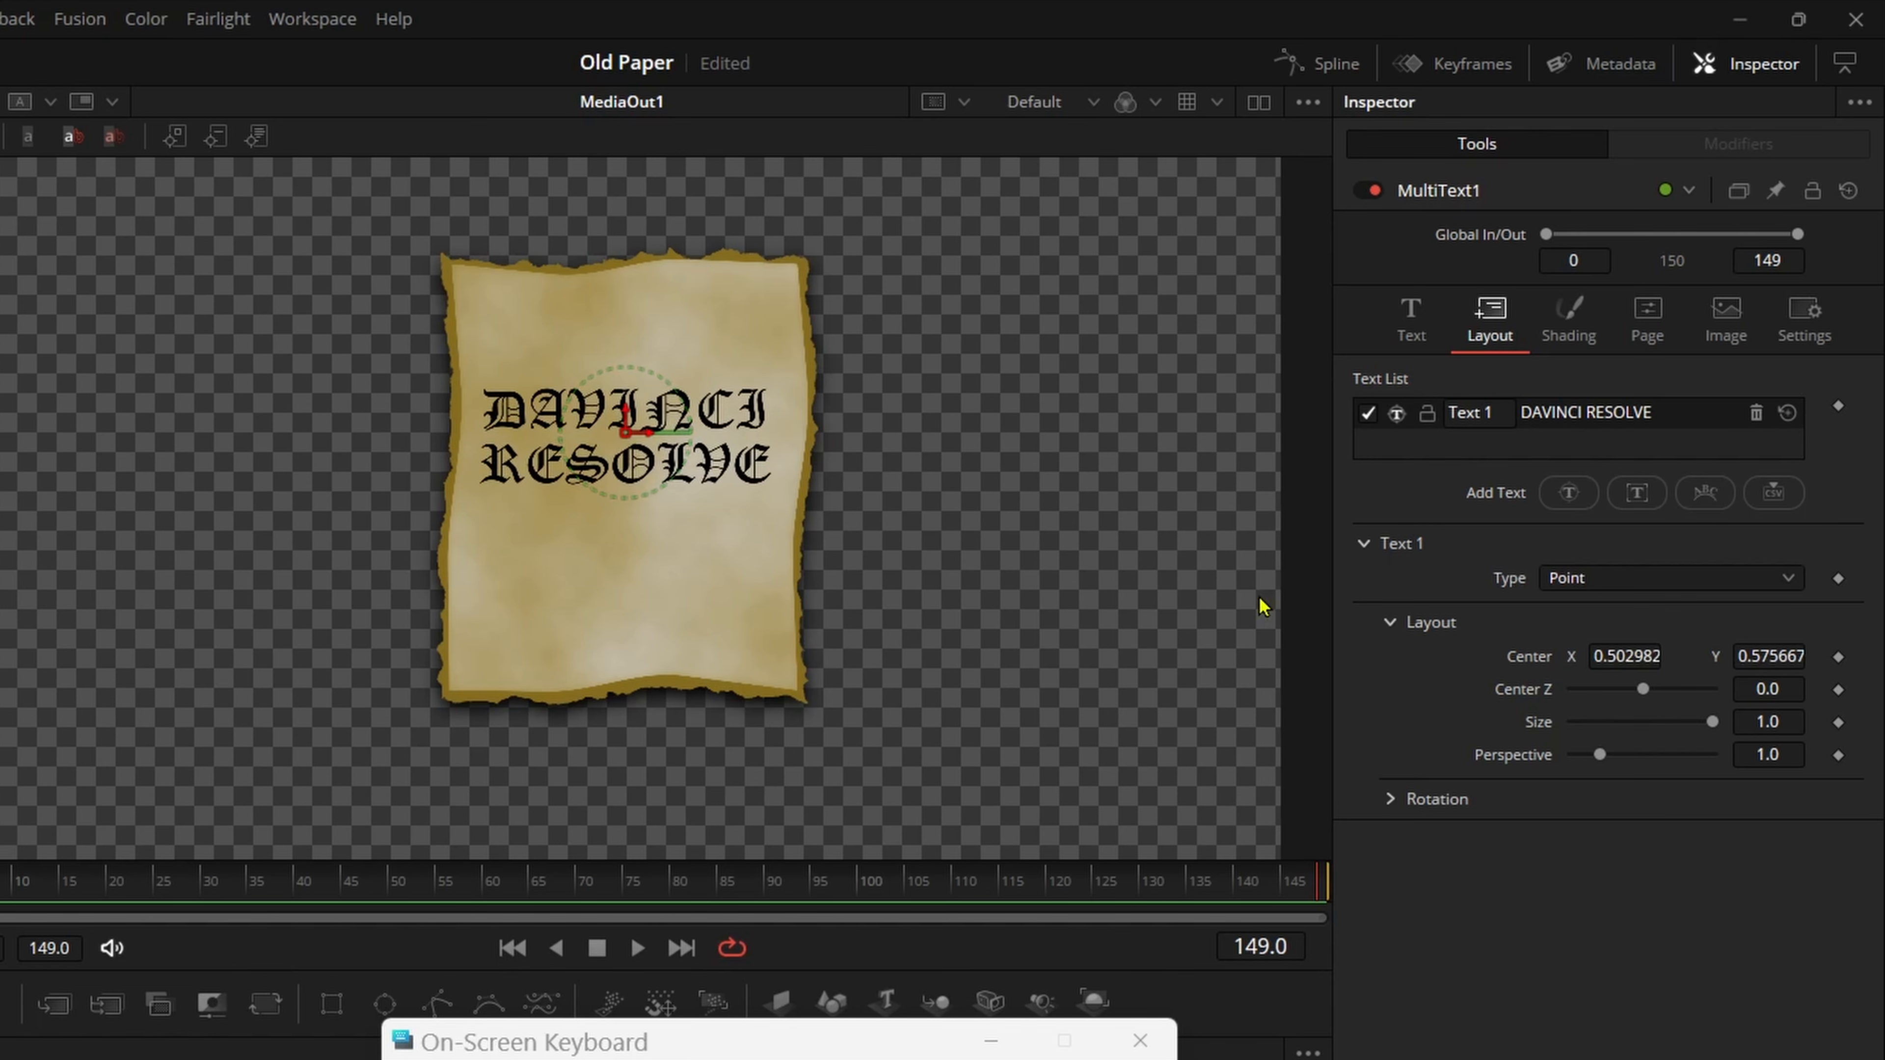
double_click(1514, 659)
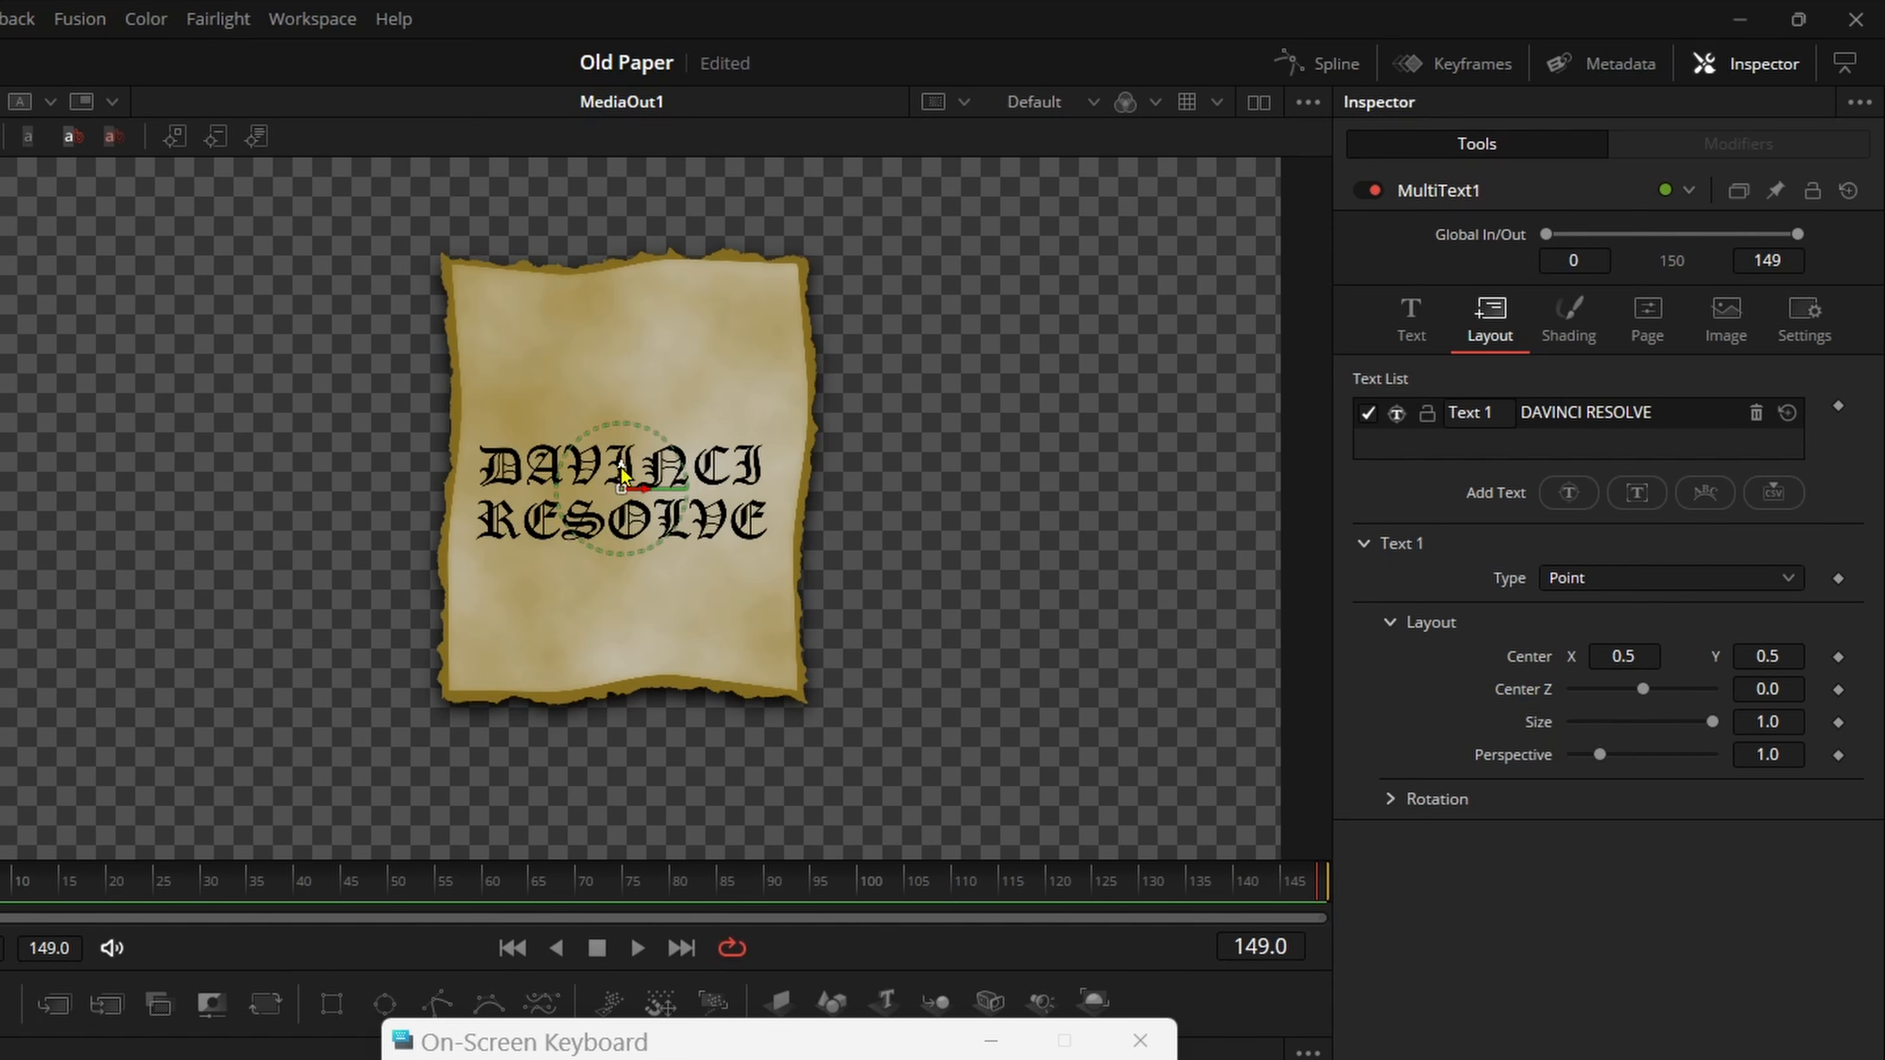
Step: Move the DAVINCI RESOLVE text straight up to the paper's upper area, at a center Y of about 0.694
drag(621, 465, 620, 322)
drag(655, 1039, 1020, 1010)
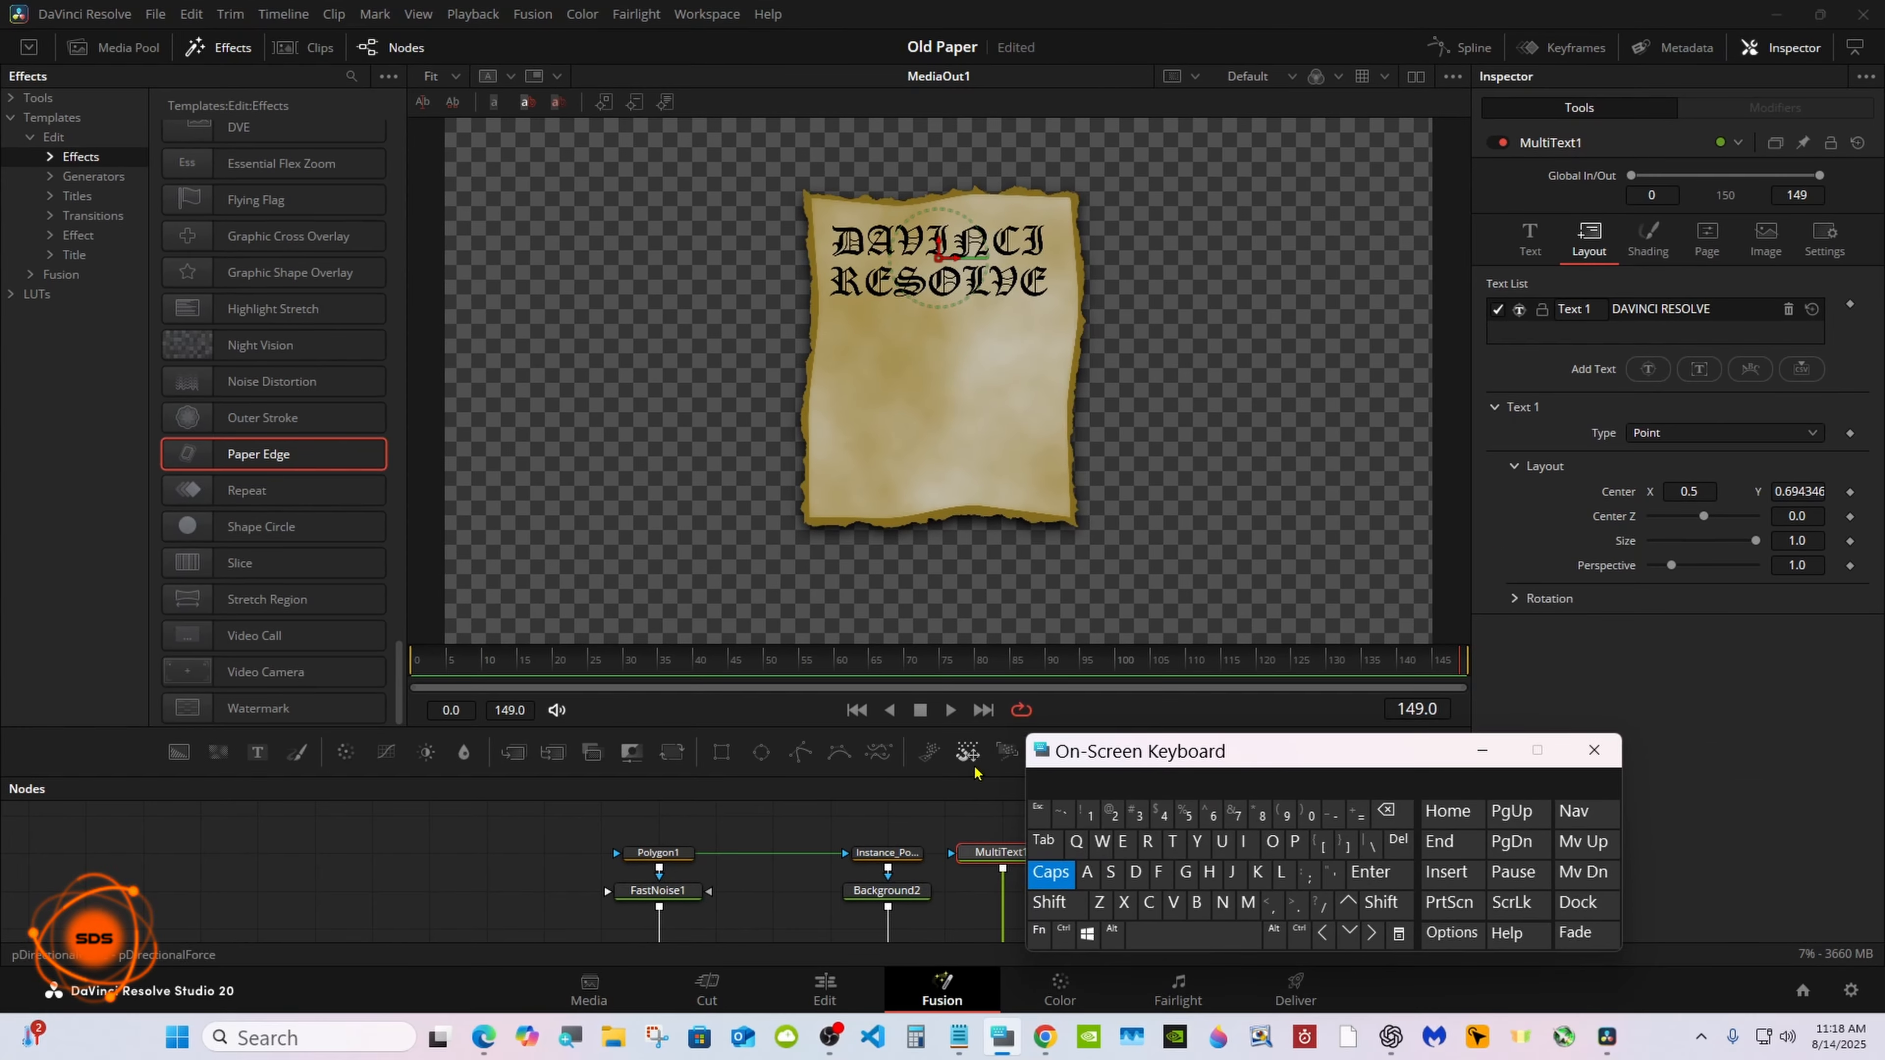
drag(975, 772, 974, 616)
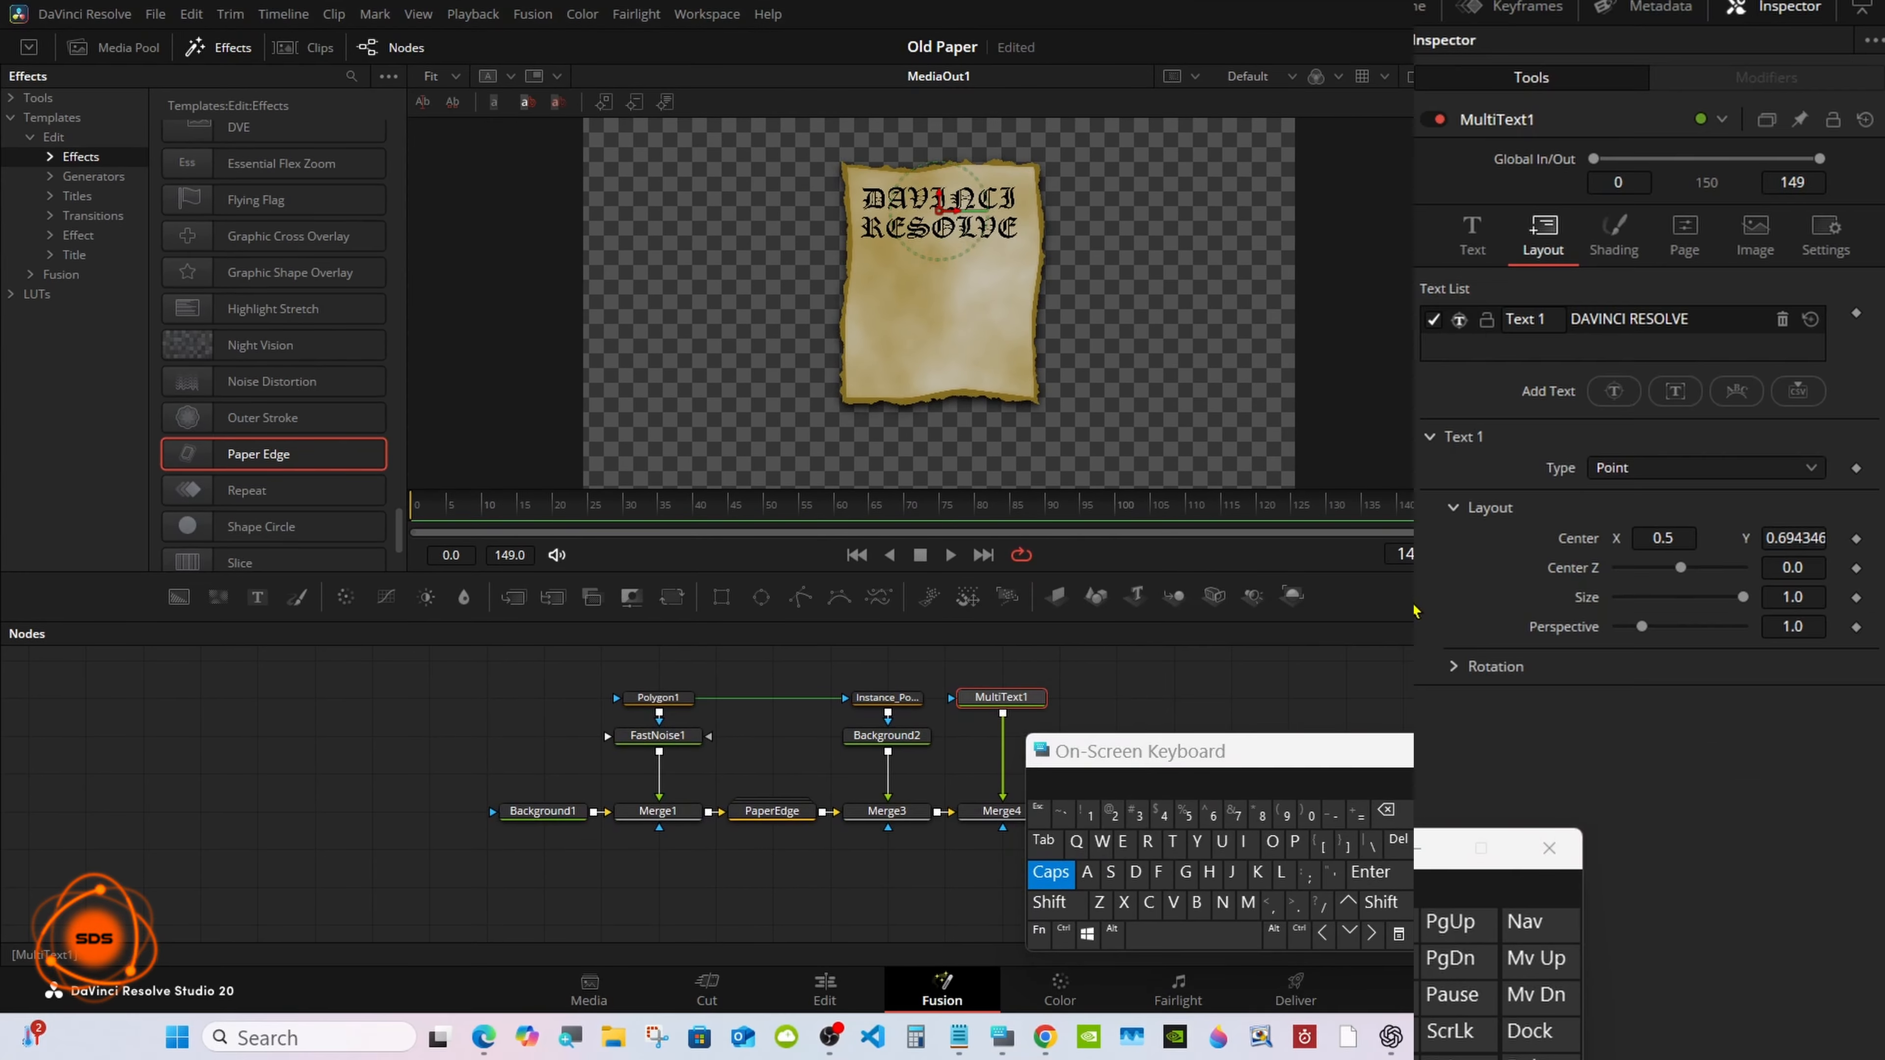
Step: Add a second text element to the MultiText node and set its font to Old English Text MT
click(1625, 401)
click(1482, 250)
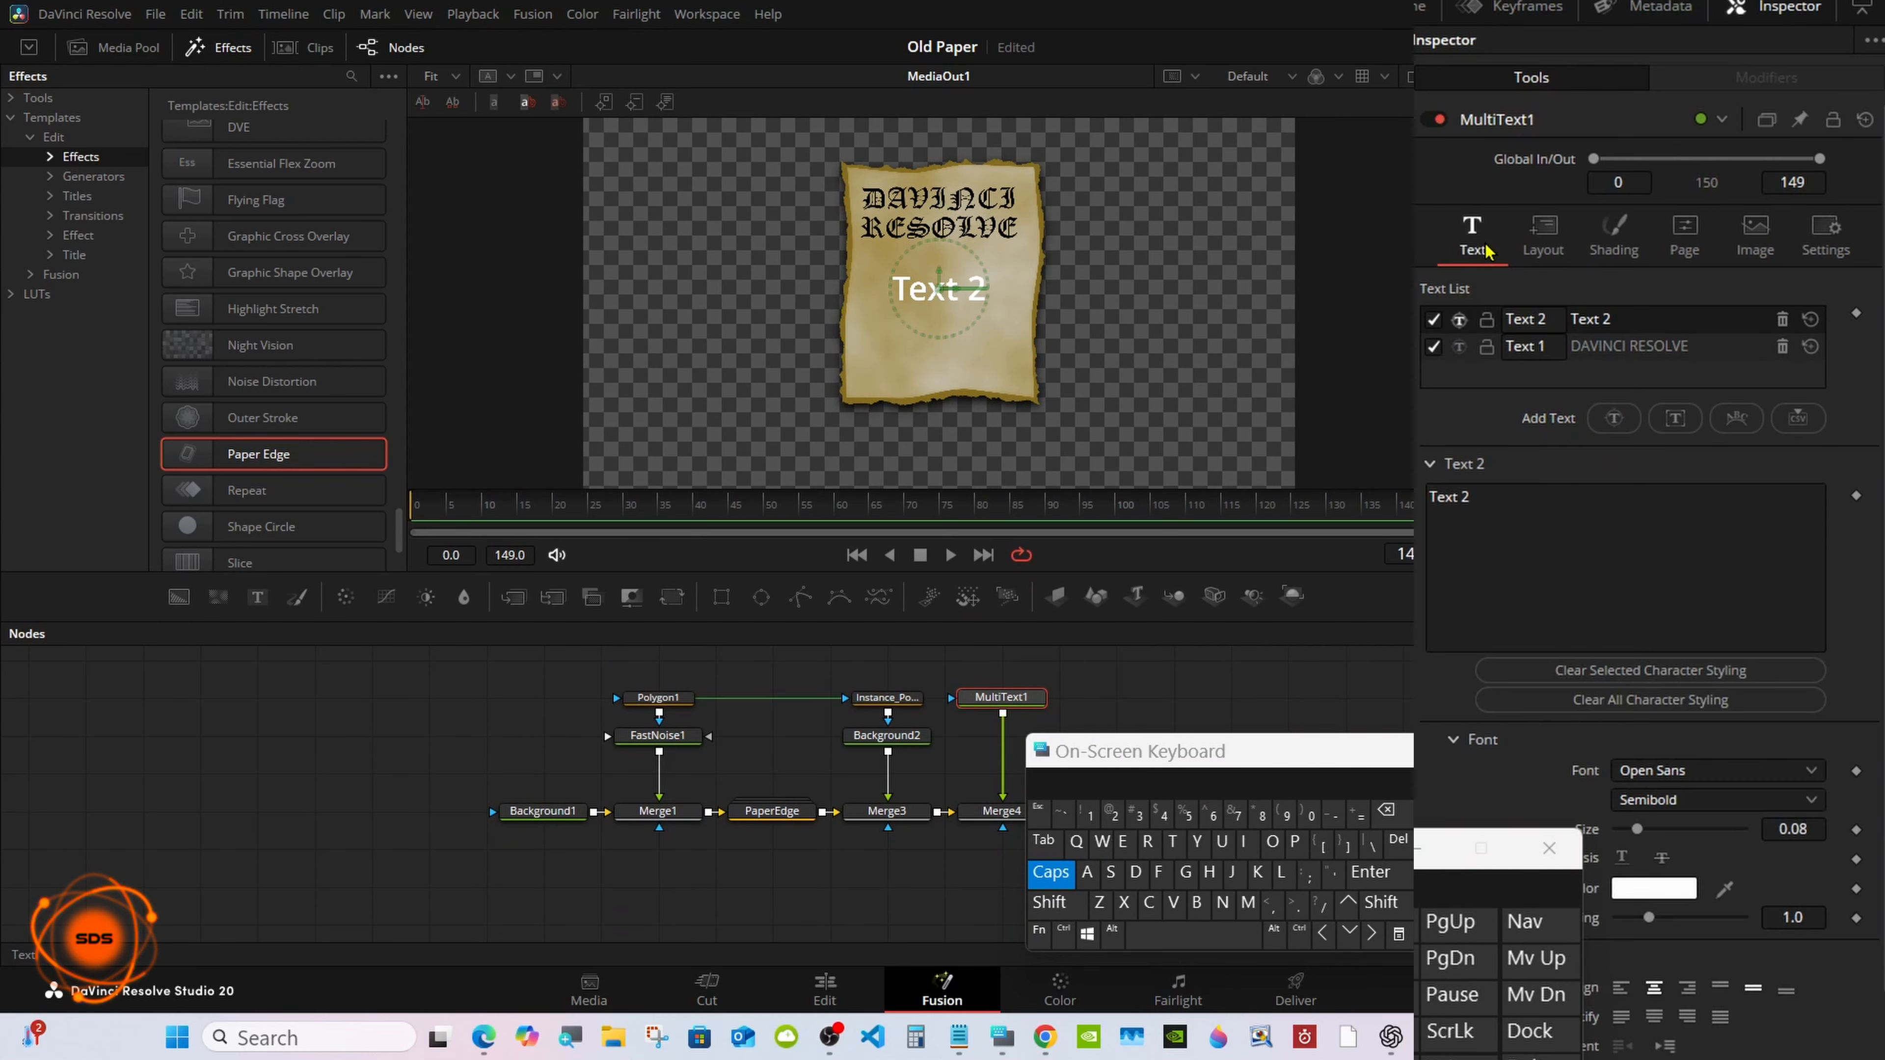
drag(1404, 739, 1315, 742)
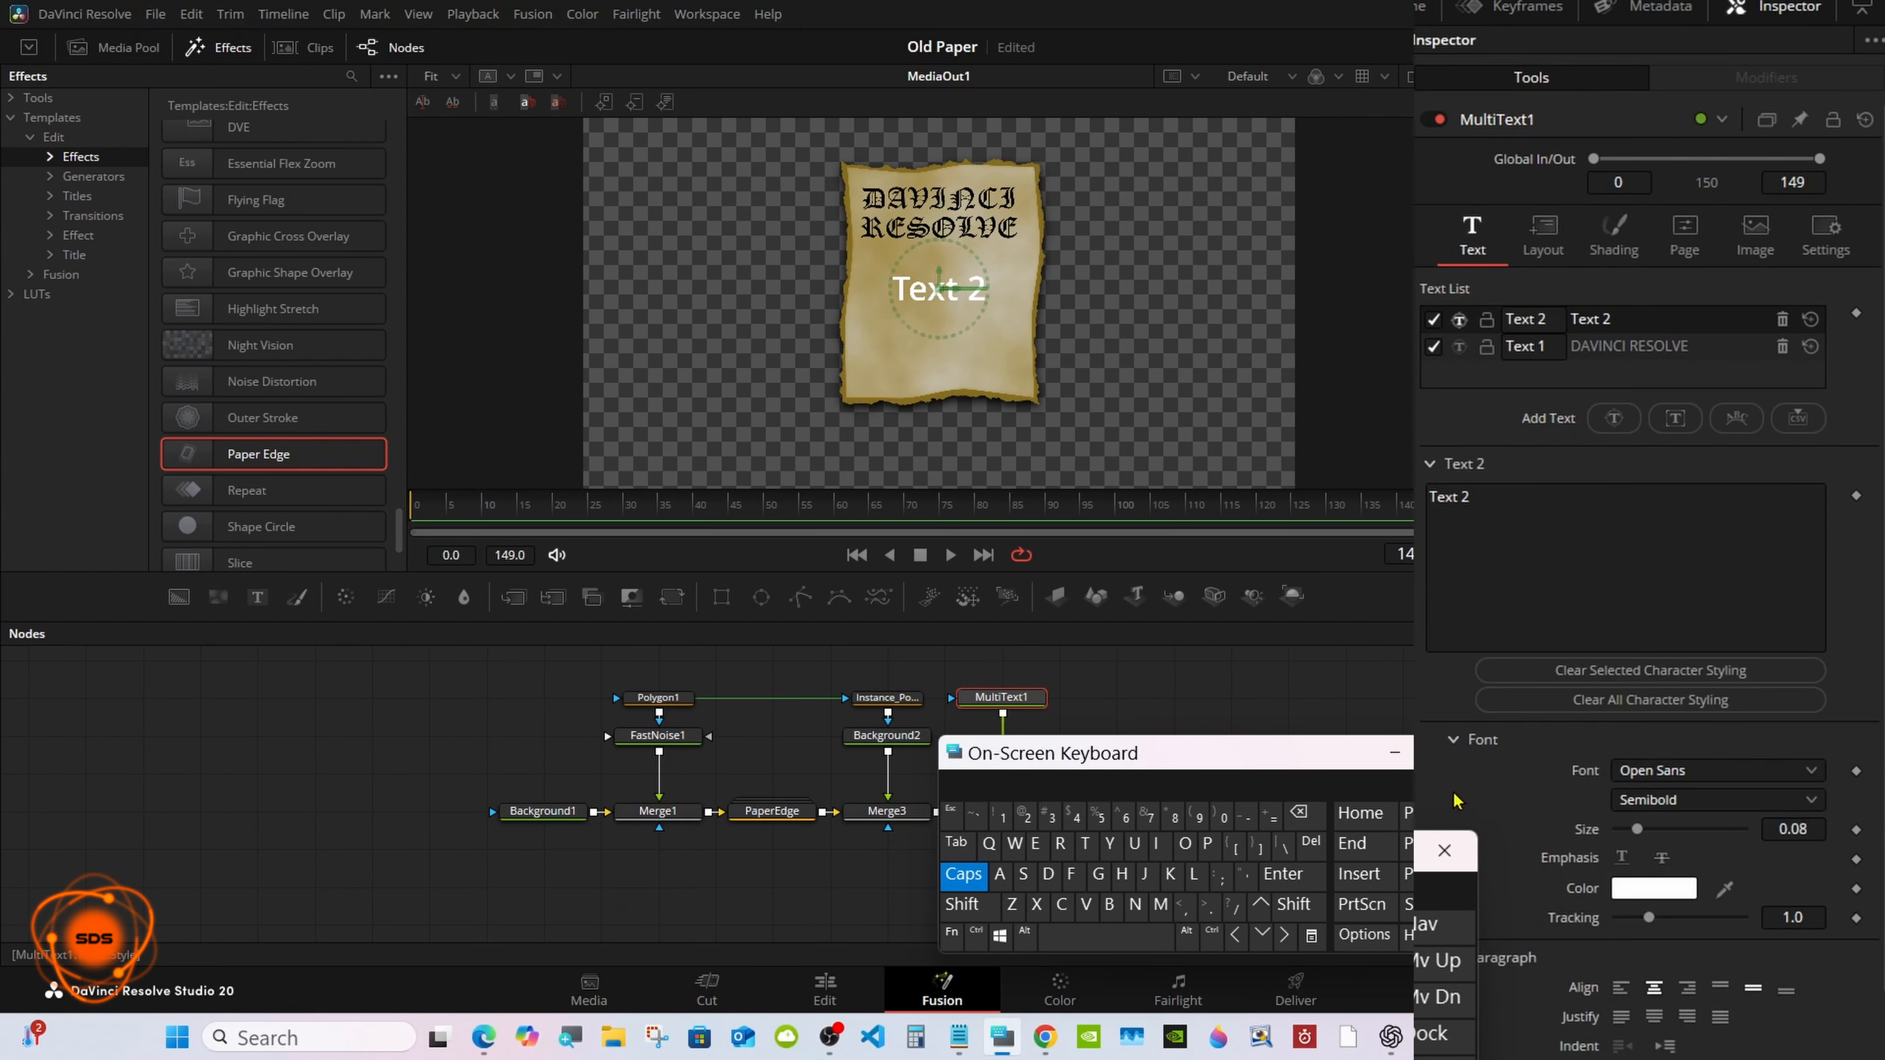
click(1631, 773)
click(1684, 670)
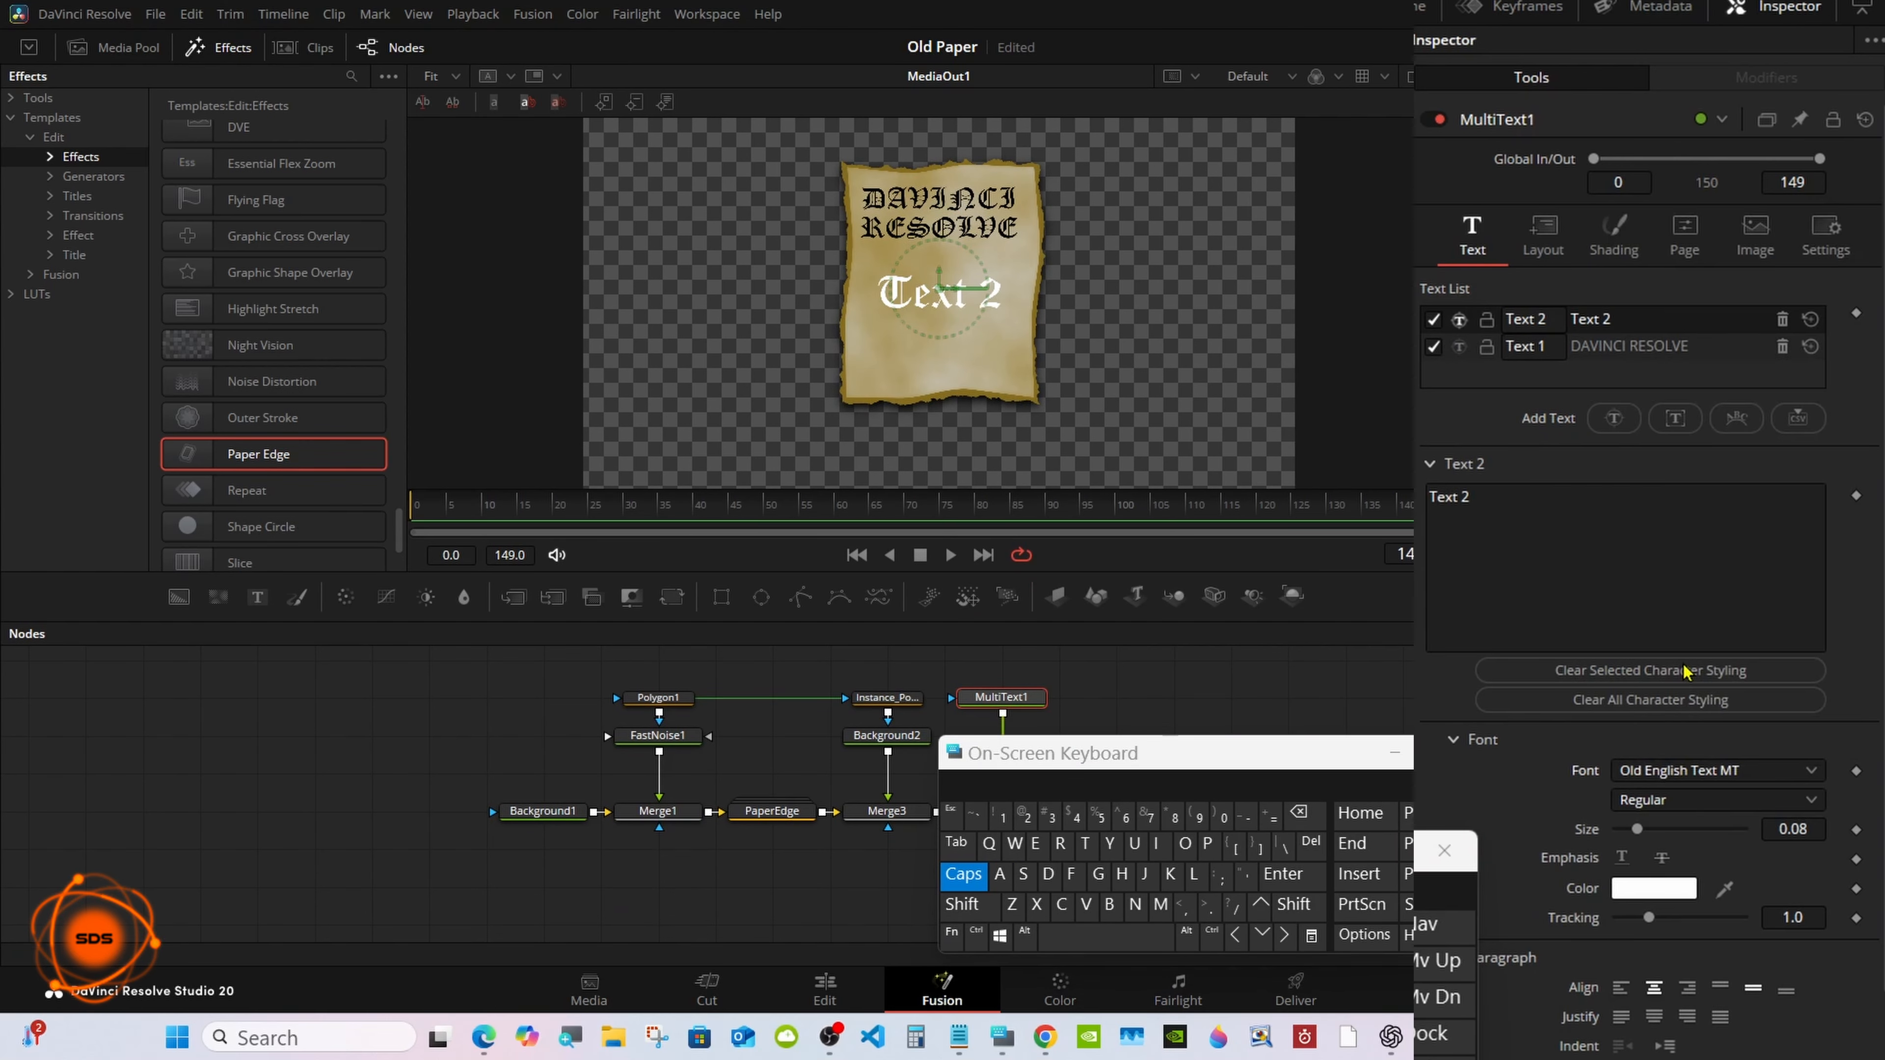
Step: Replace the Text 2 placeholder with the eight-line DaVinci Resolve description copied from the open Notepad note
click(1521, 557)
click(1299, 813)
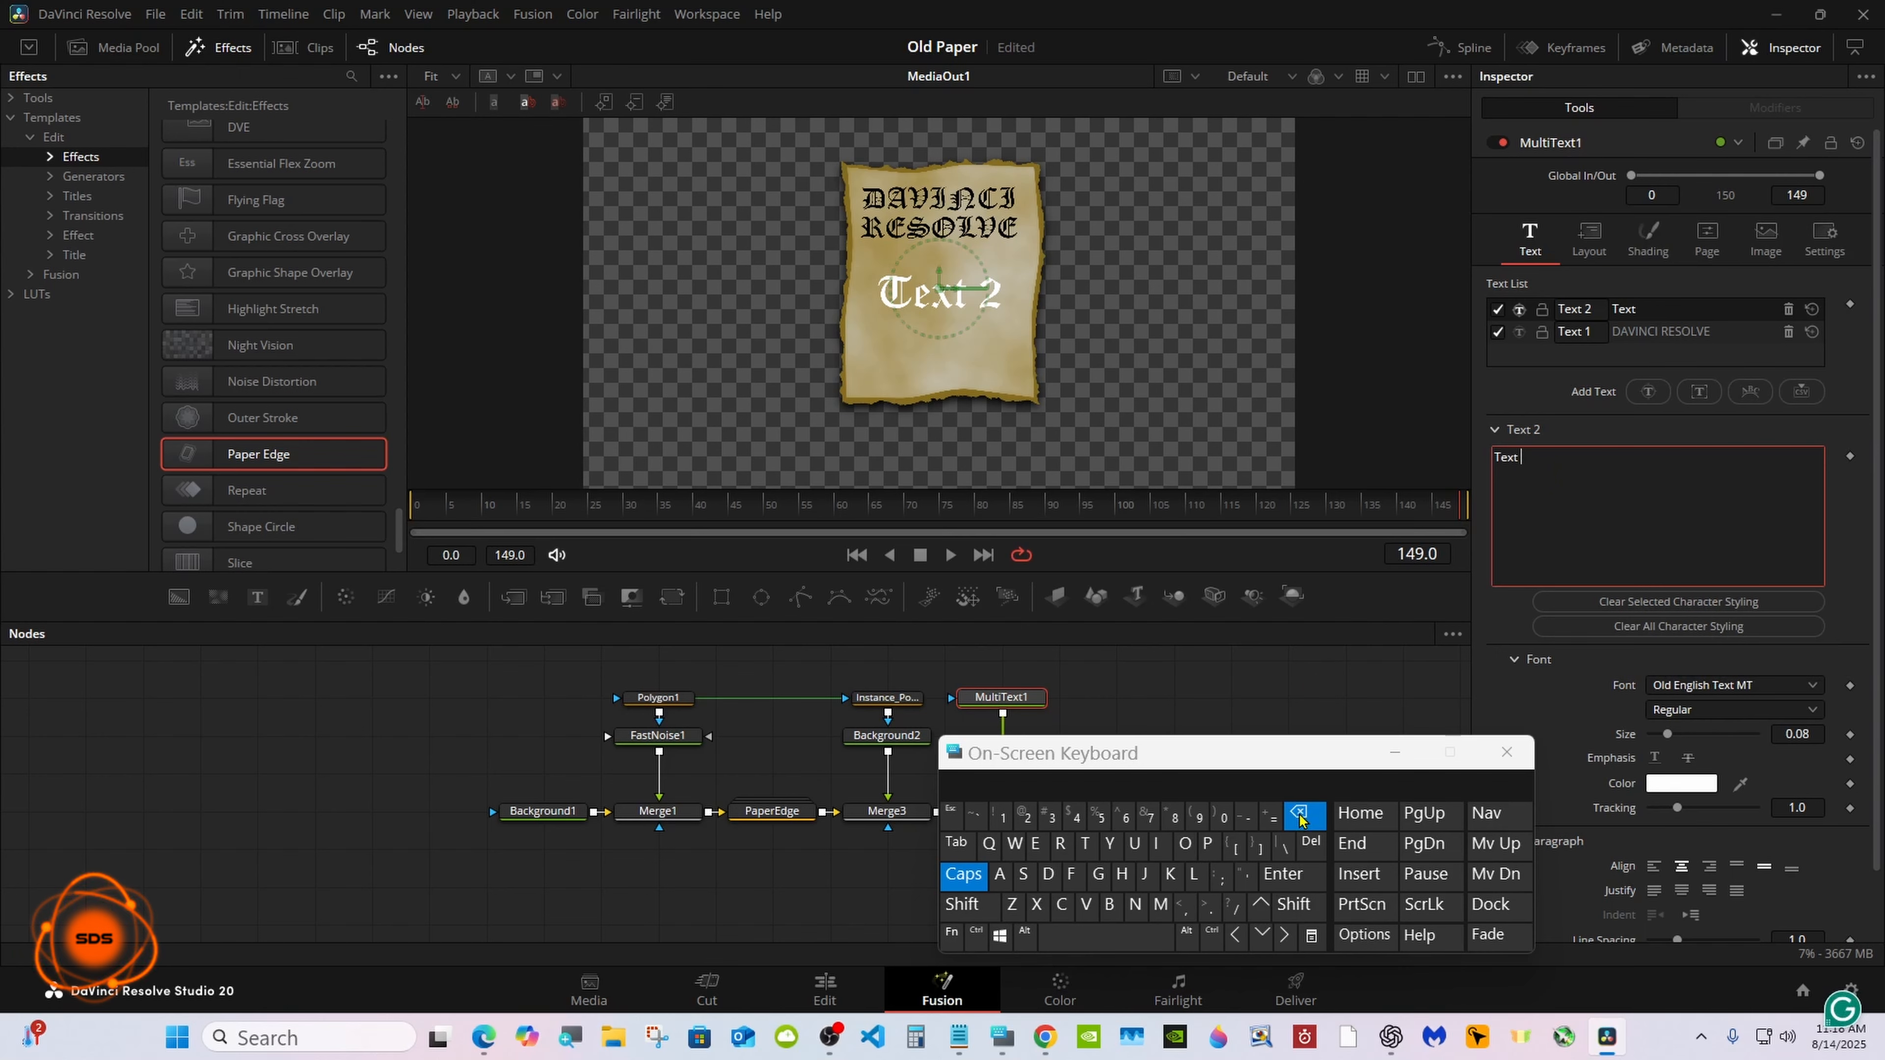
click(960, 1032)
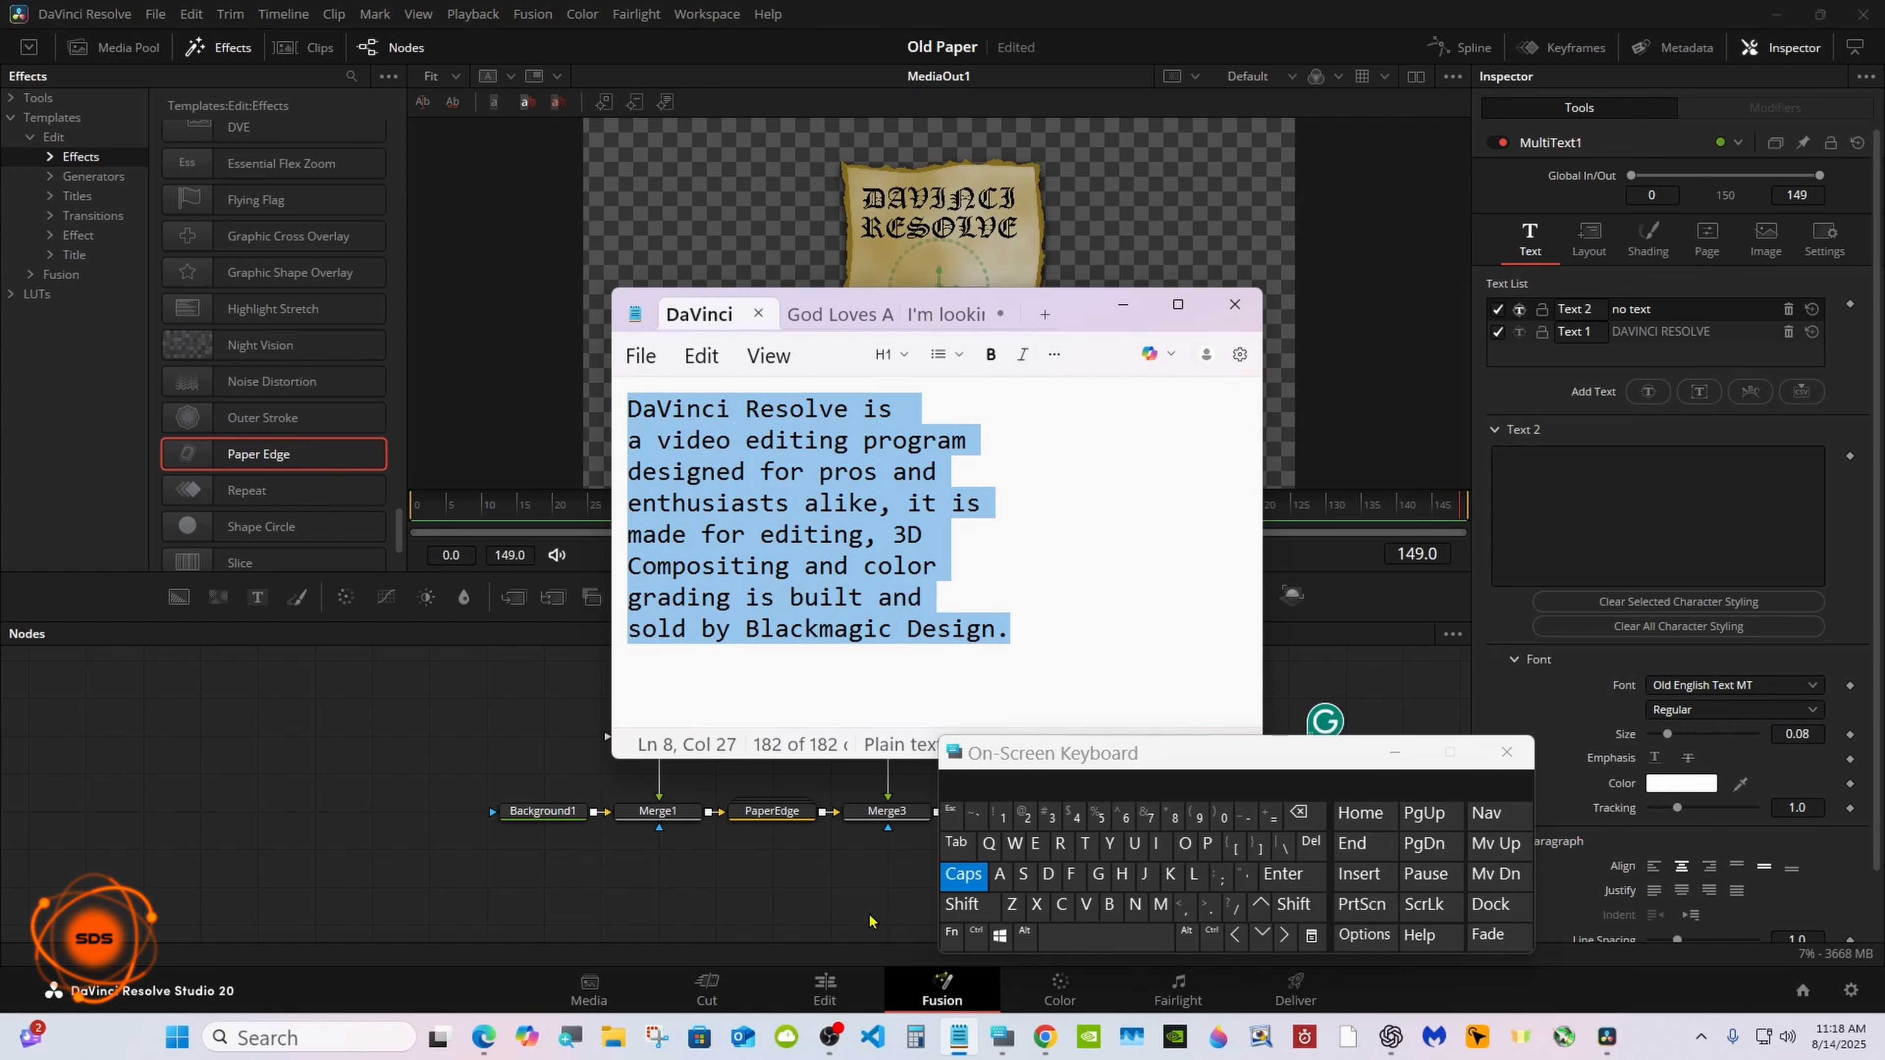
right_click(720, 503)
click(779, 110)
click(1121, 304)
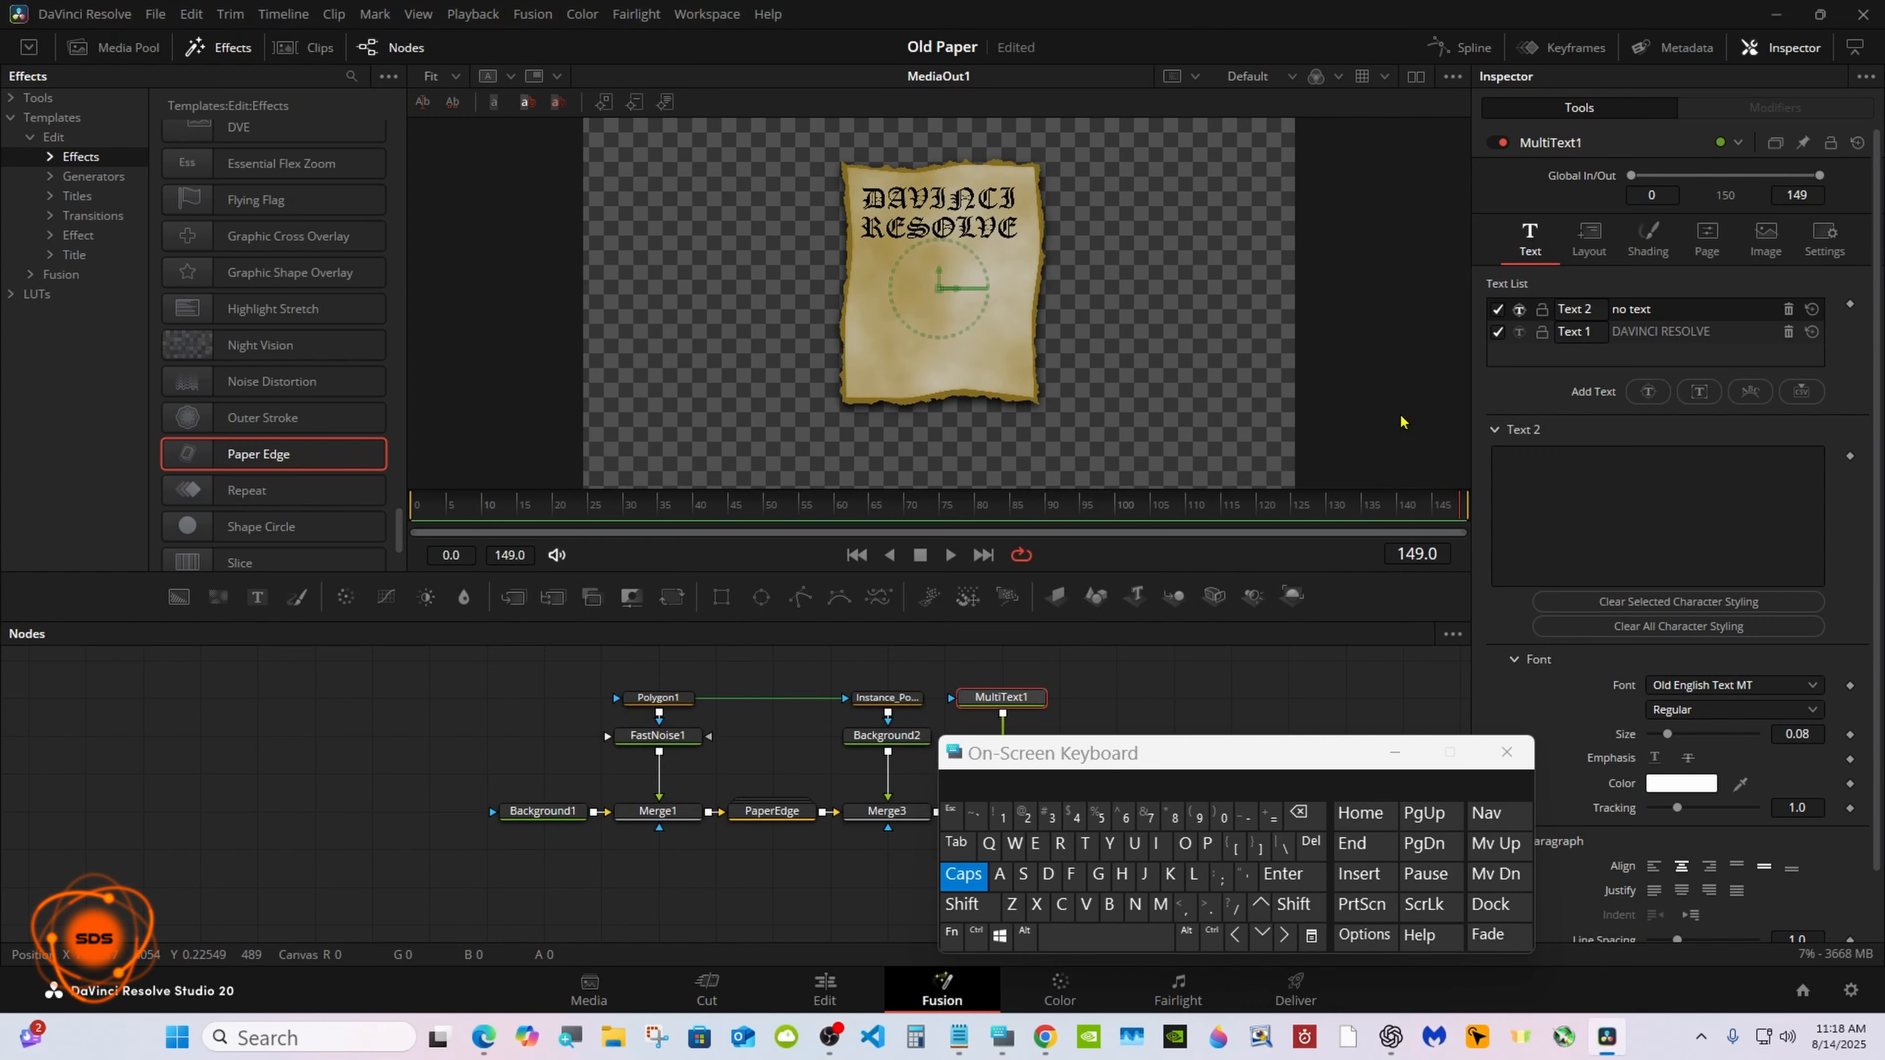
right_click(1530, 459)
mouse_move(1566, 470)
click(1768, 616)
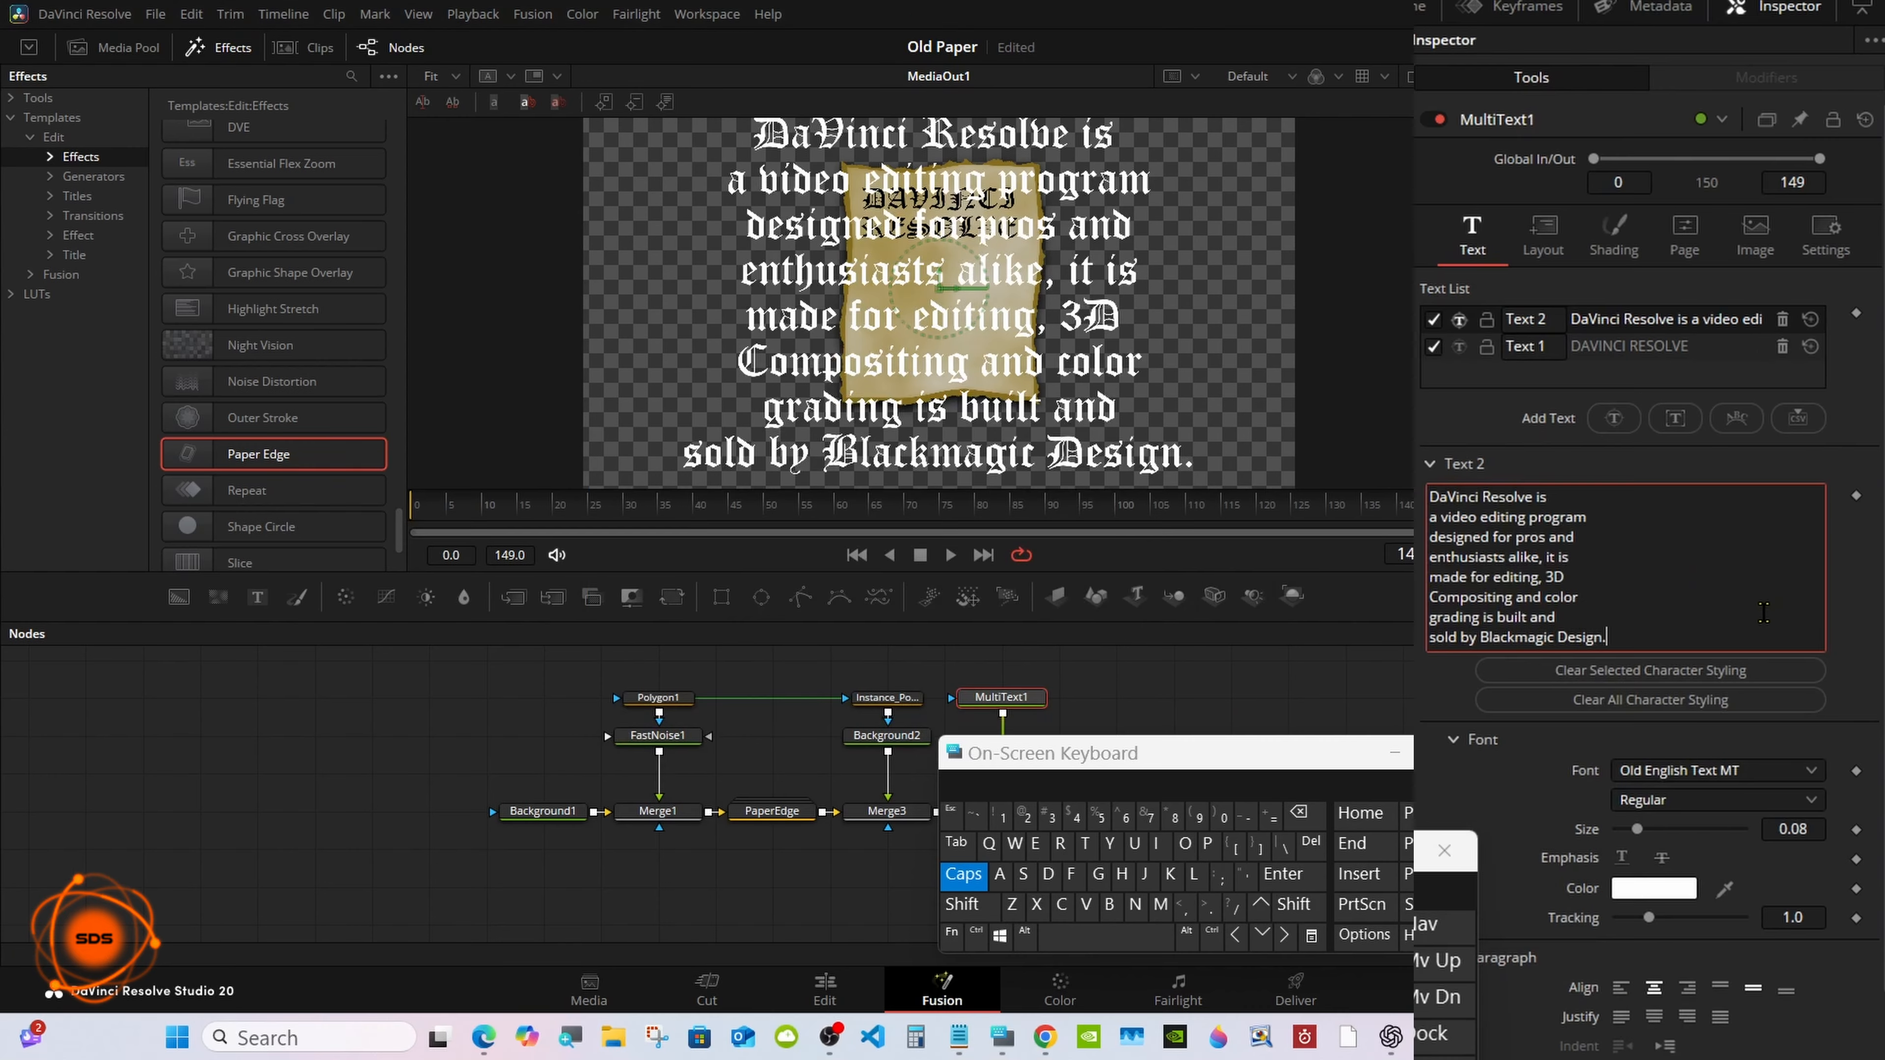
Step: Reduce the description text's size to 0.0257 and set its line spacing to 1.03
drag(1792, 828, 1717, 829)
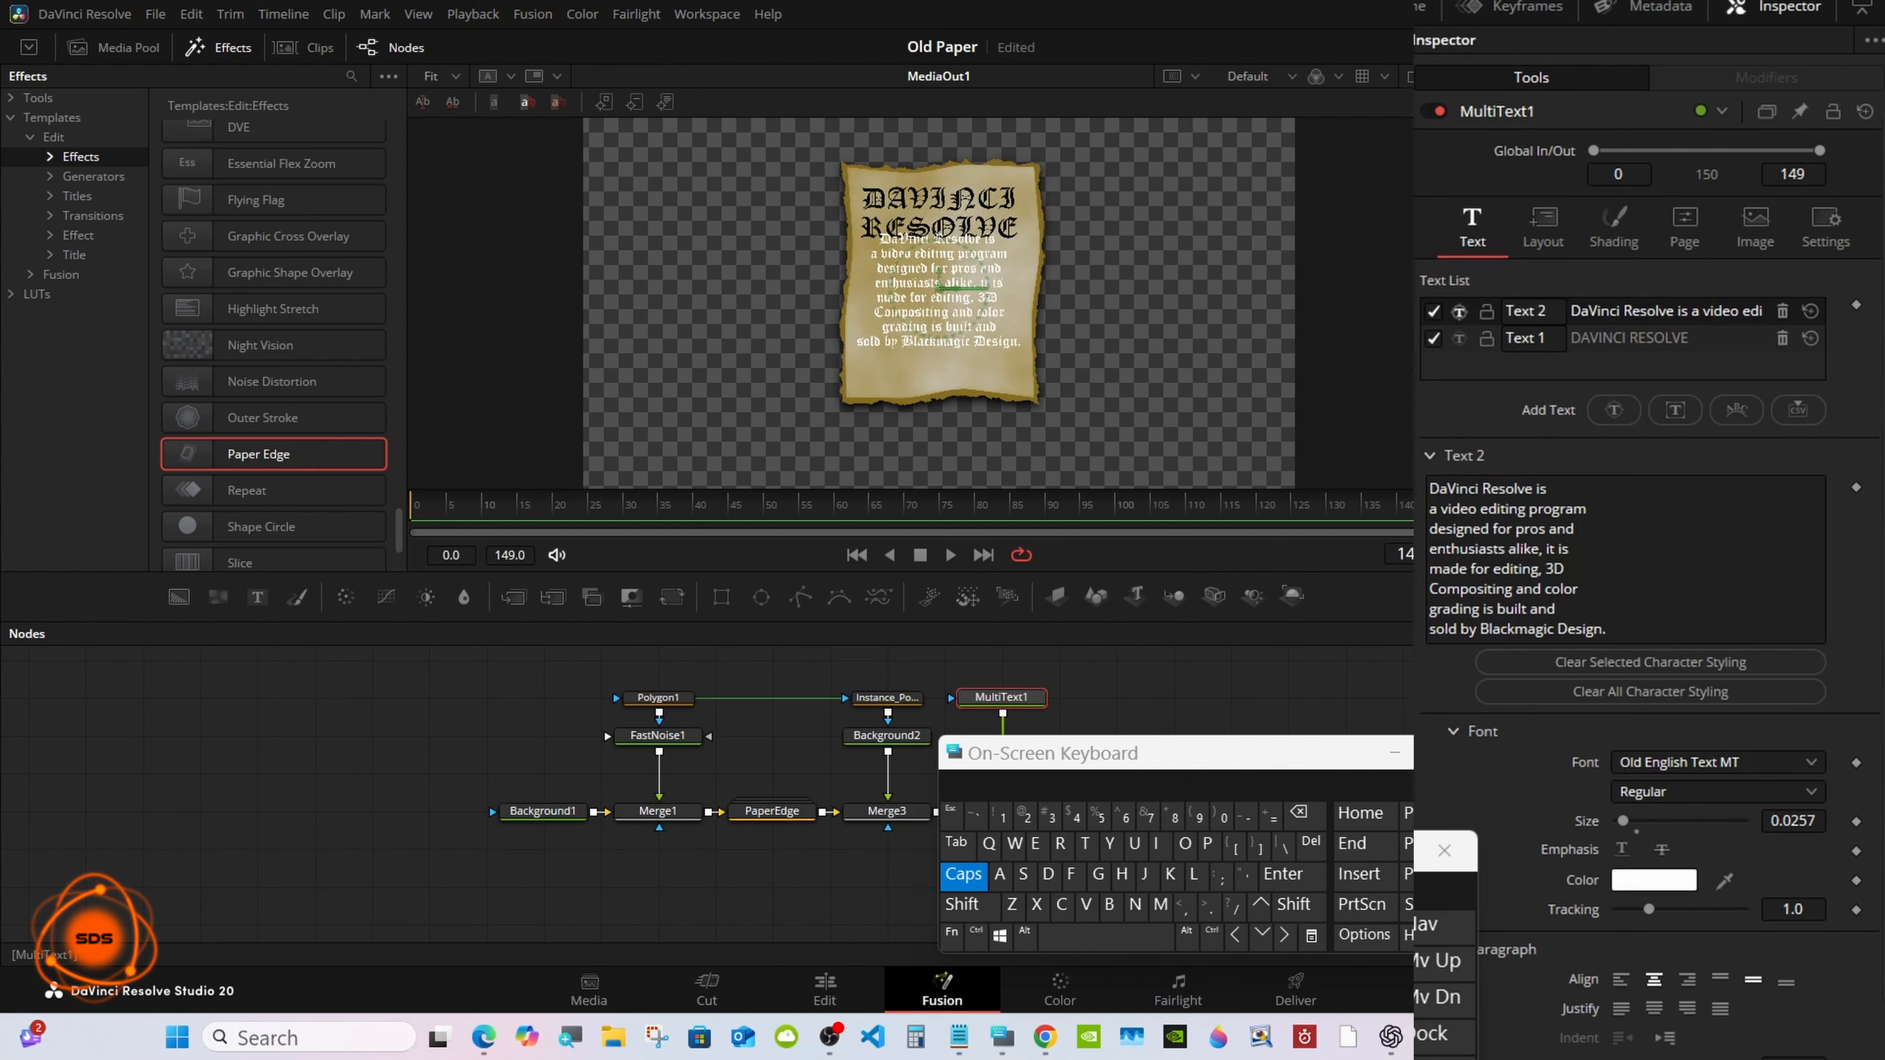
scroll(1847, 780, down, 1)
click(1793, 985)
click(1048, 816)
click(1283, 873)
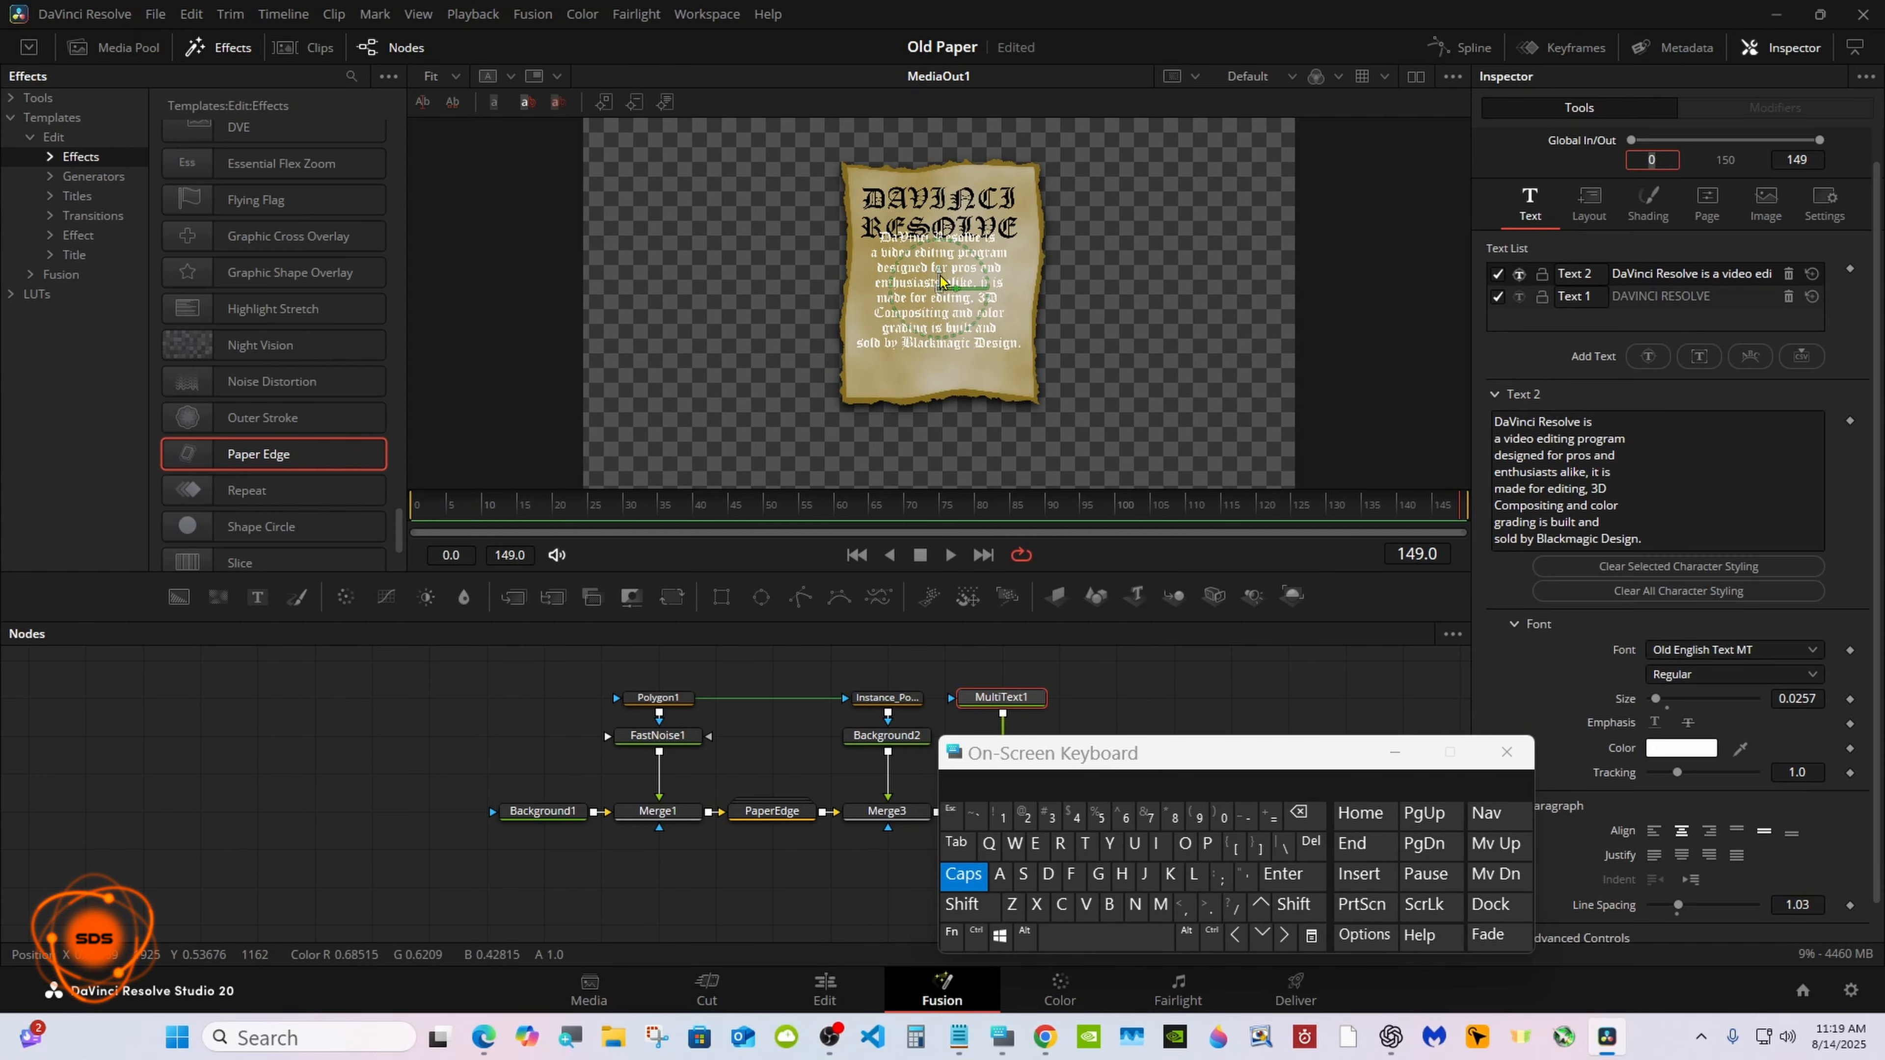
Step: Move the description straight down below the DAVINCI RESOLVE heading and color it black (#000000)
drag(937, 276, 937, 296)
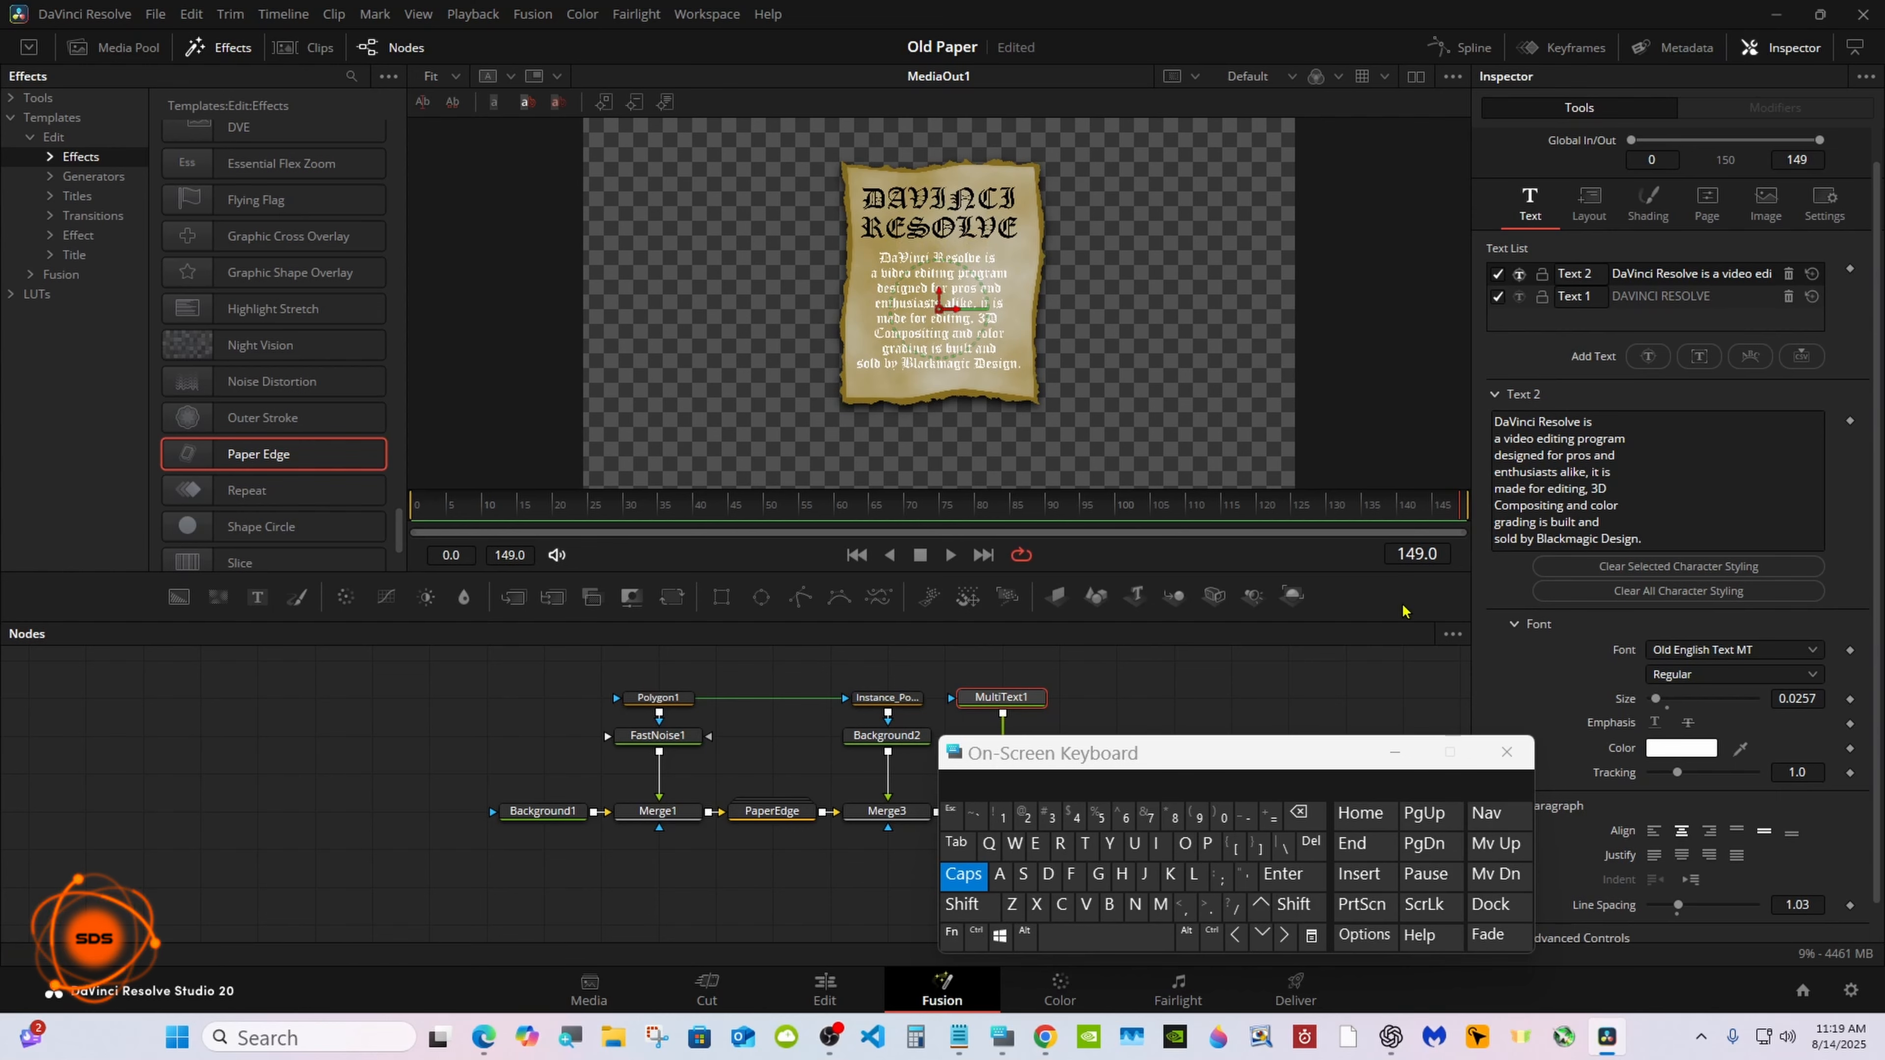
click(1666, 748)
click(705, 384)
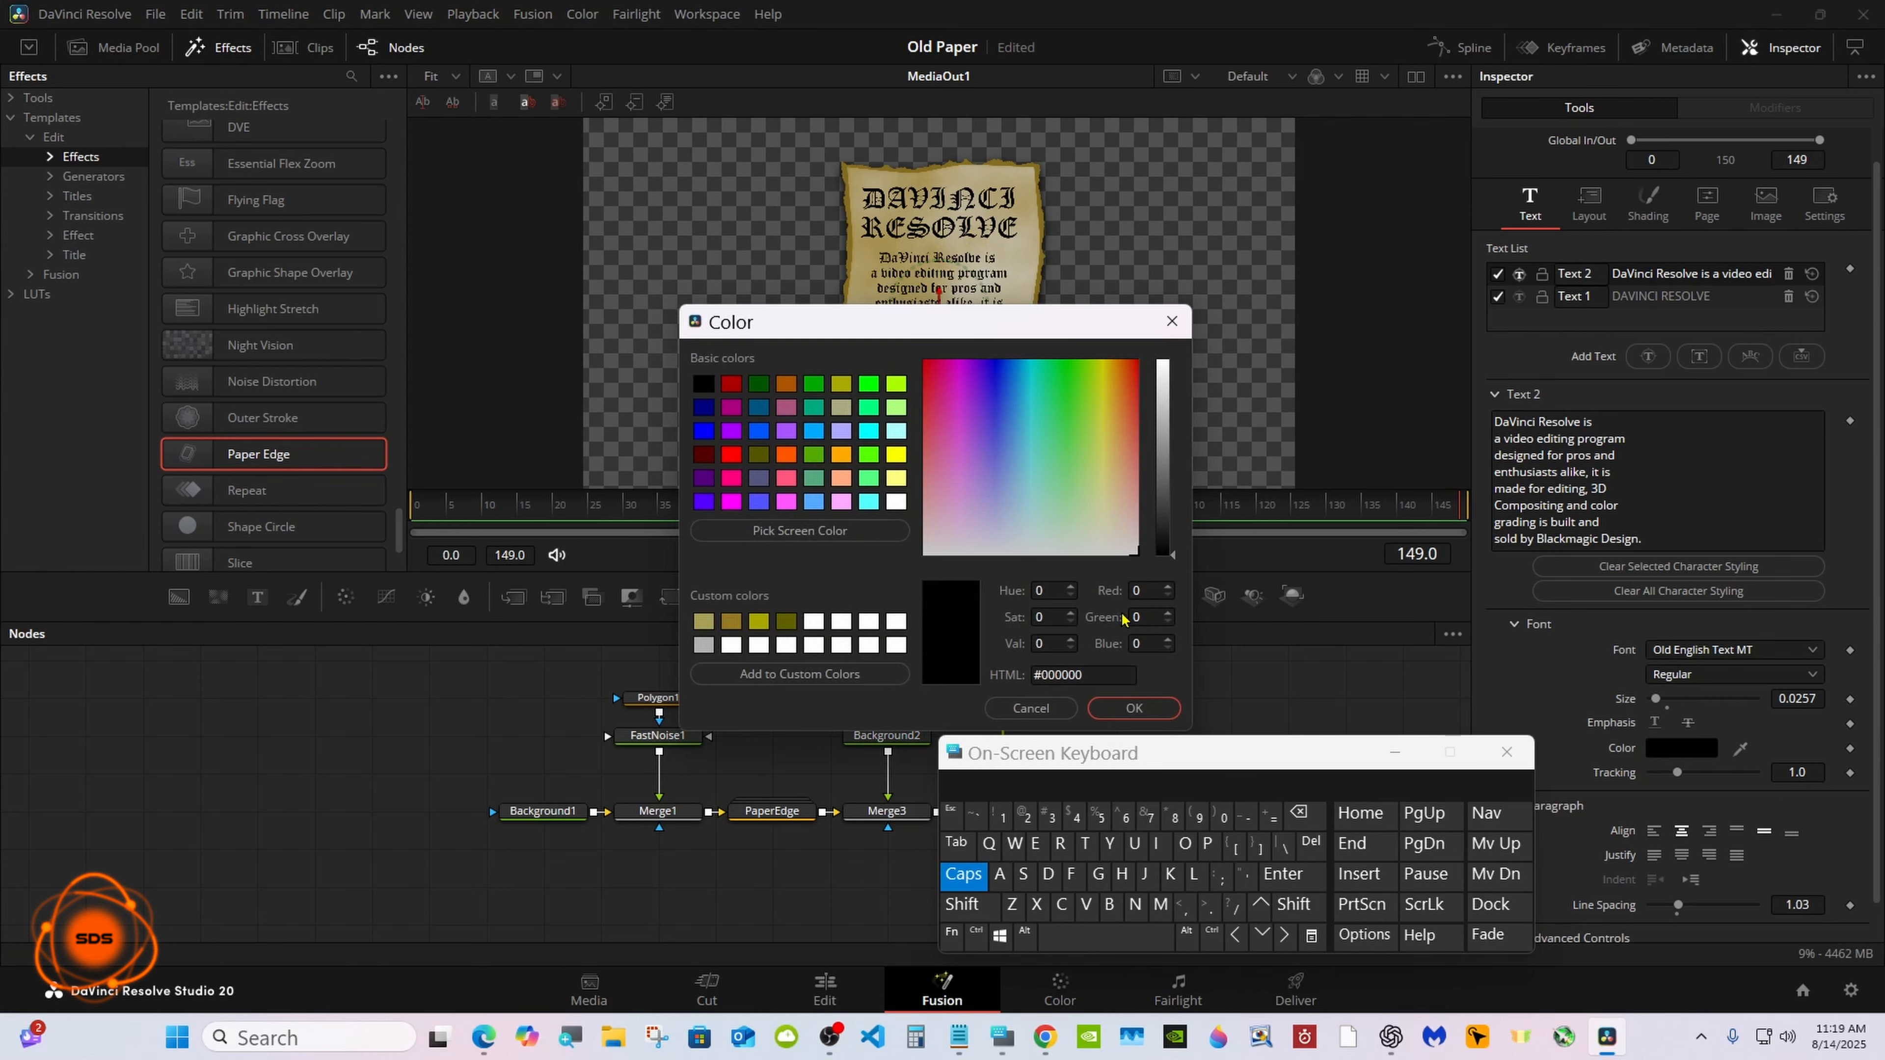
click(1133, 708)
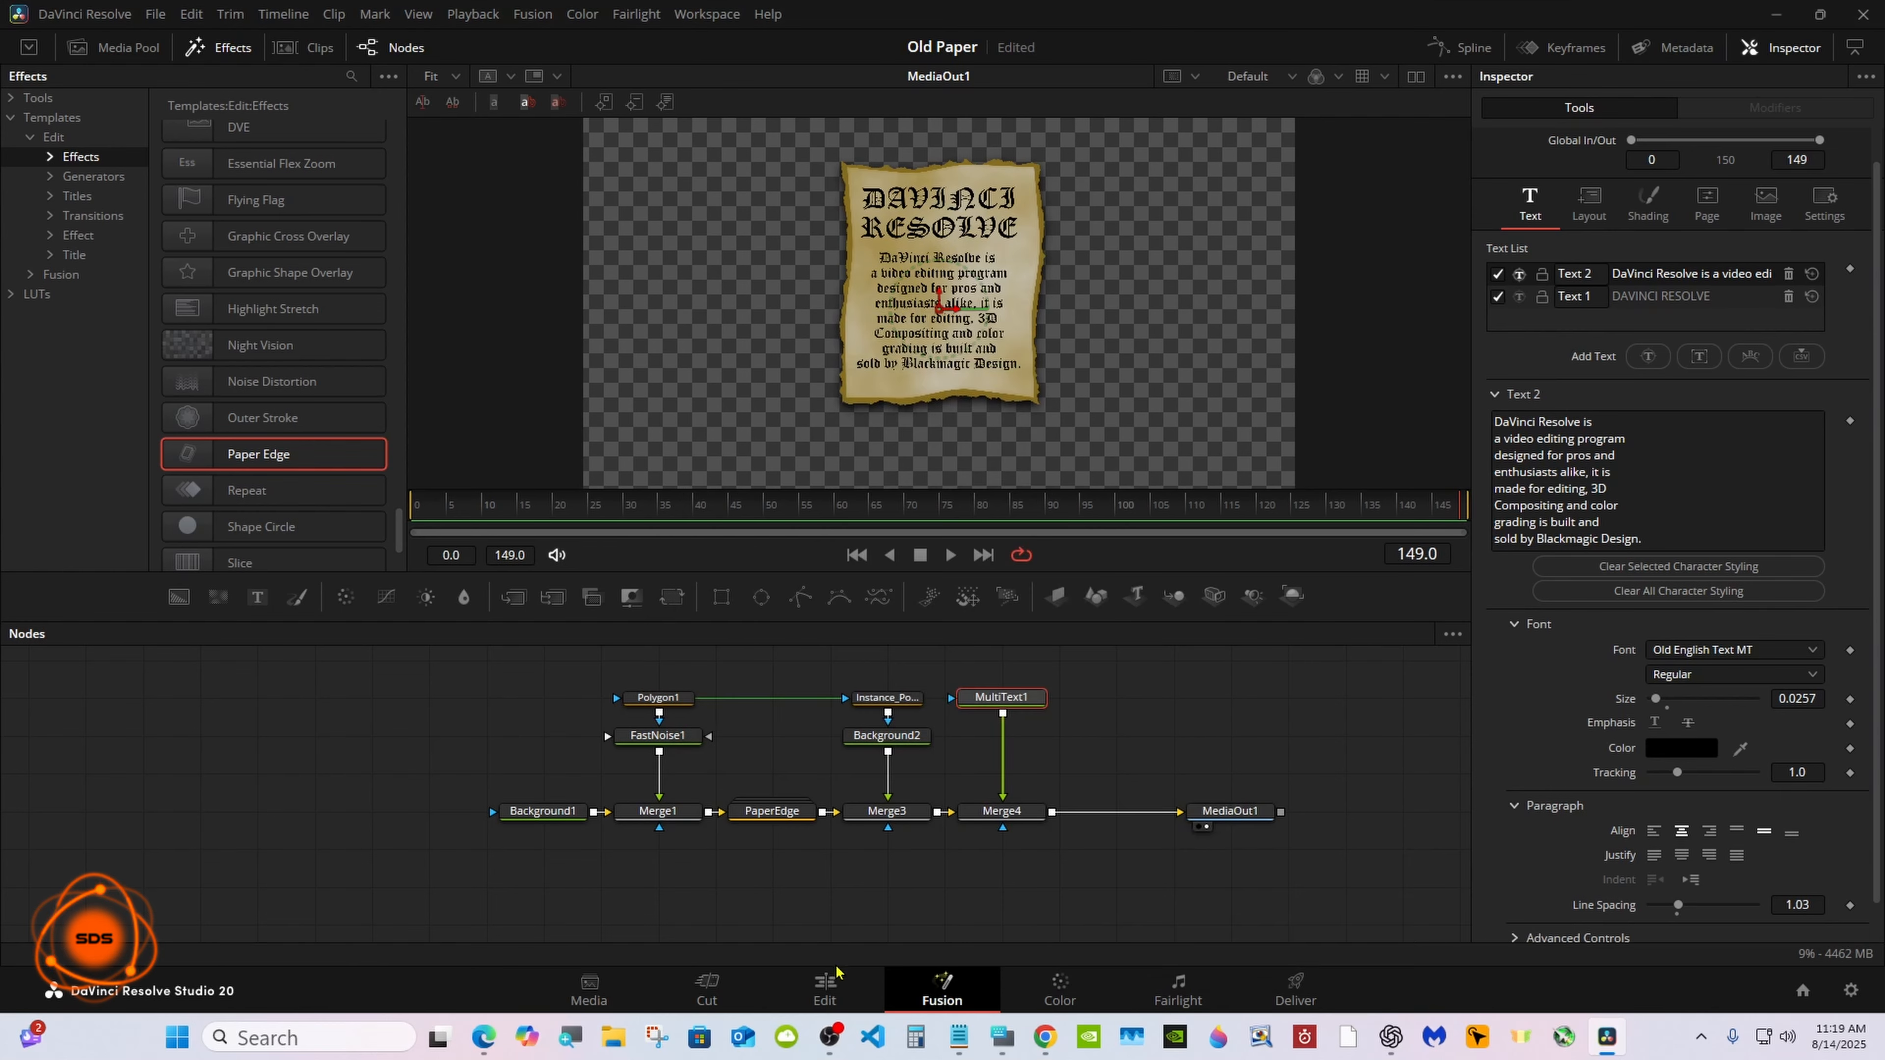
Step: On the Edit page, place a Solid Color generator on Video 1 beneath the Fusion composition clip
click(828, 983)
drag(772, 789, 724, 820)
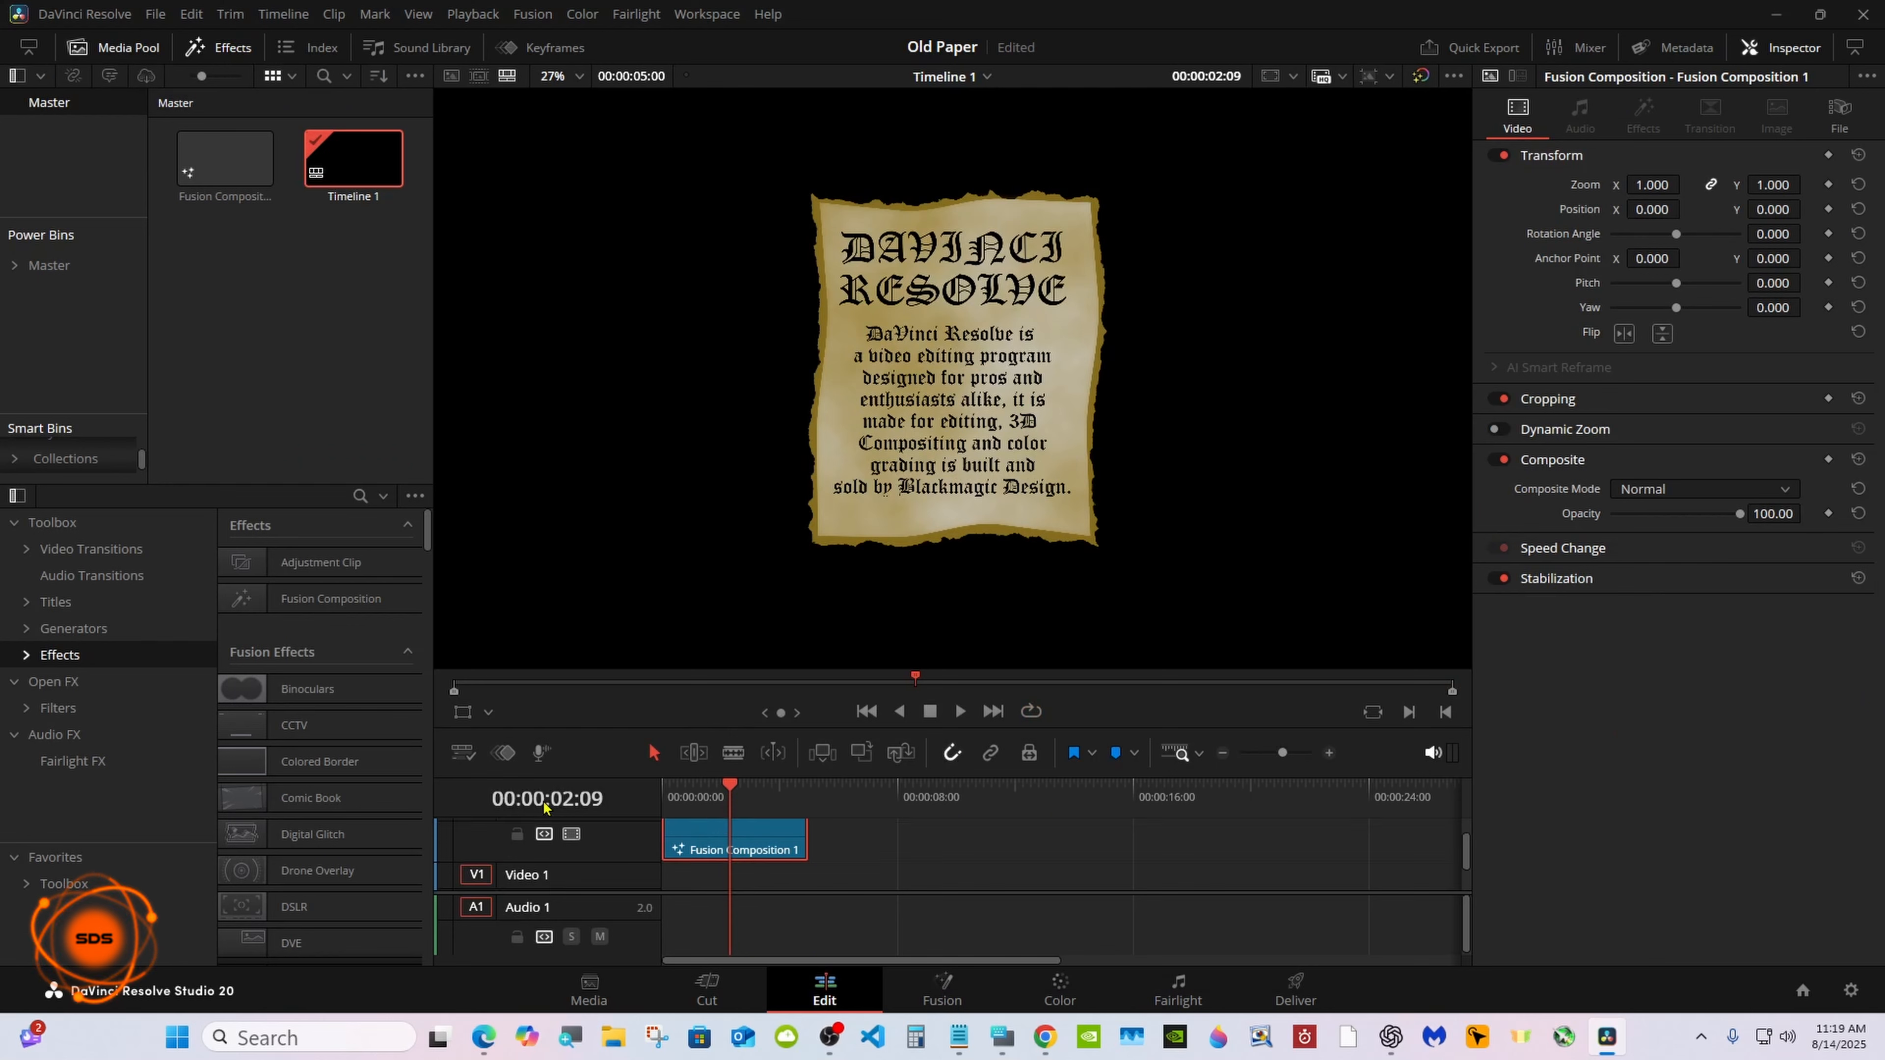
click(73, 628)
drag(308, 889, 753, 895)
Step: Set the Solid Color background to dark blue #24496d
click(1629, 226)
click(792, 506)
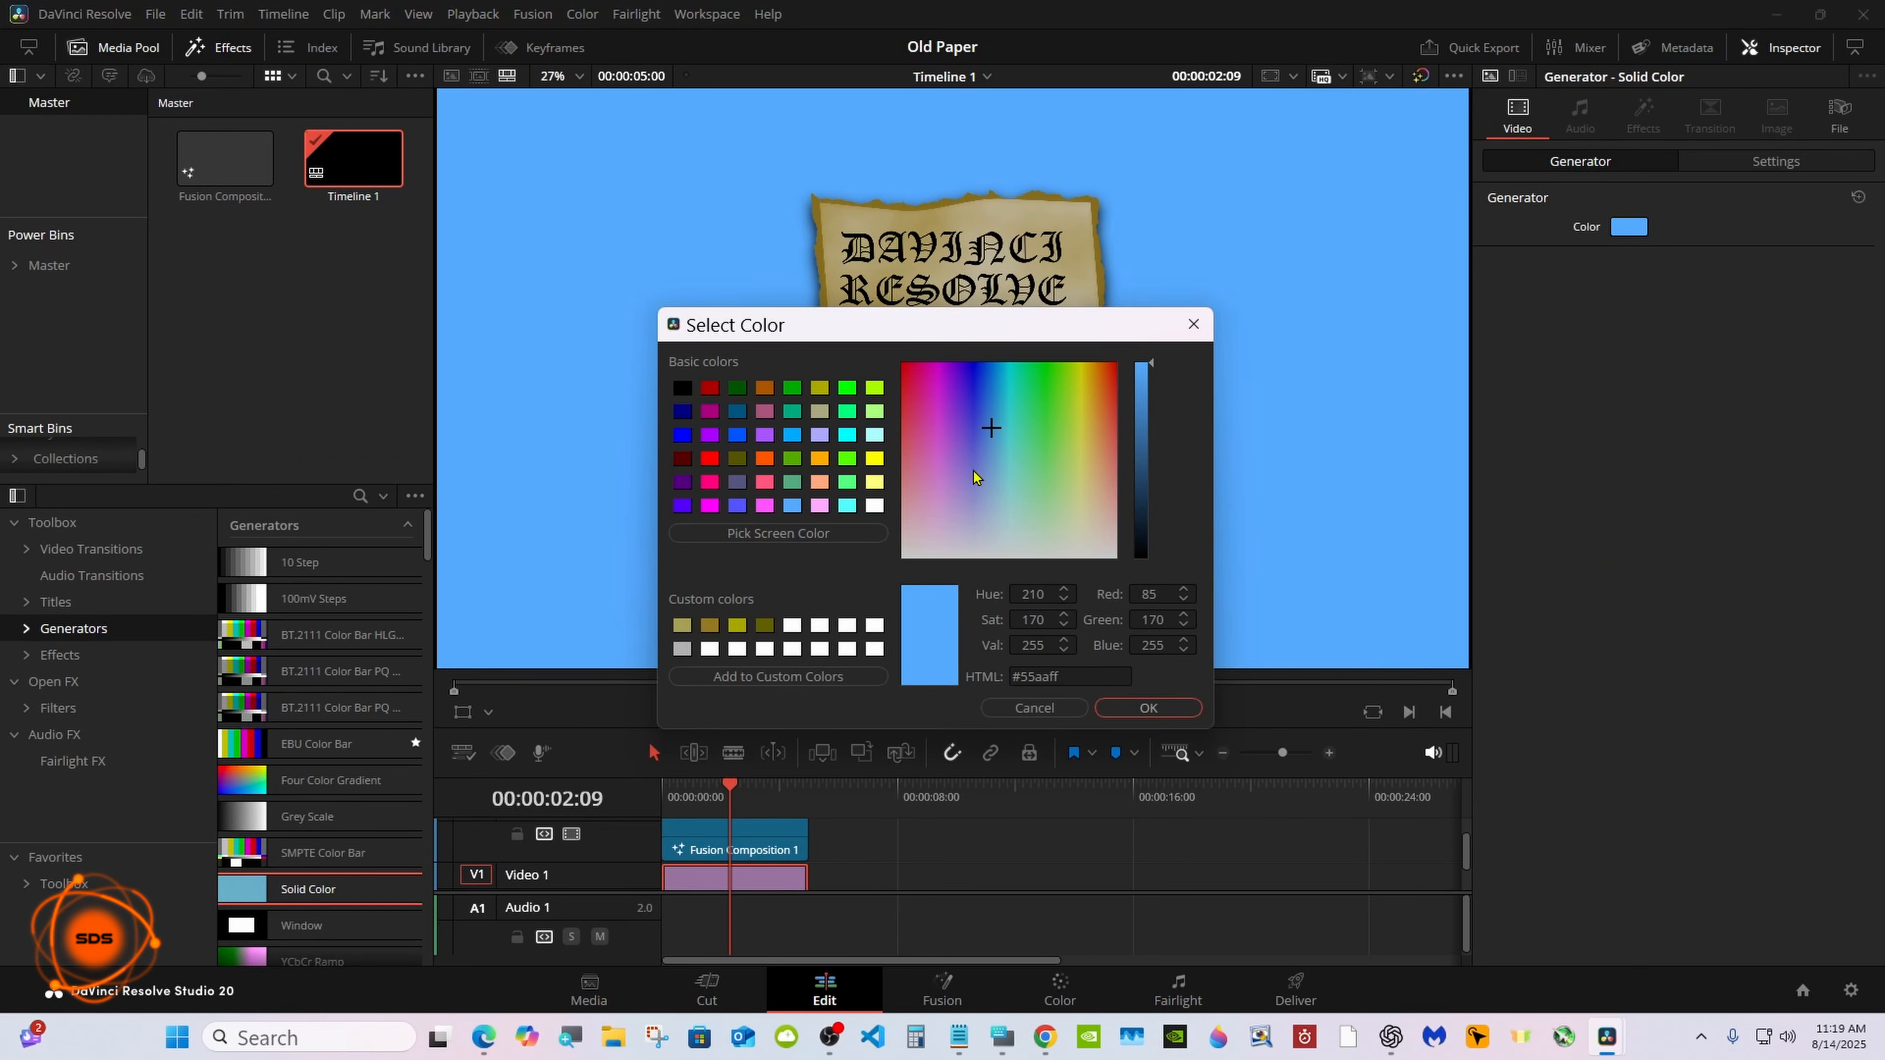
drag(1142, 368, 1145, 474)
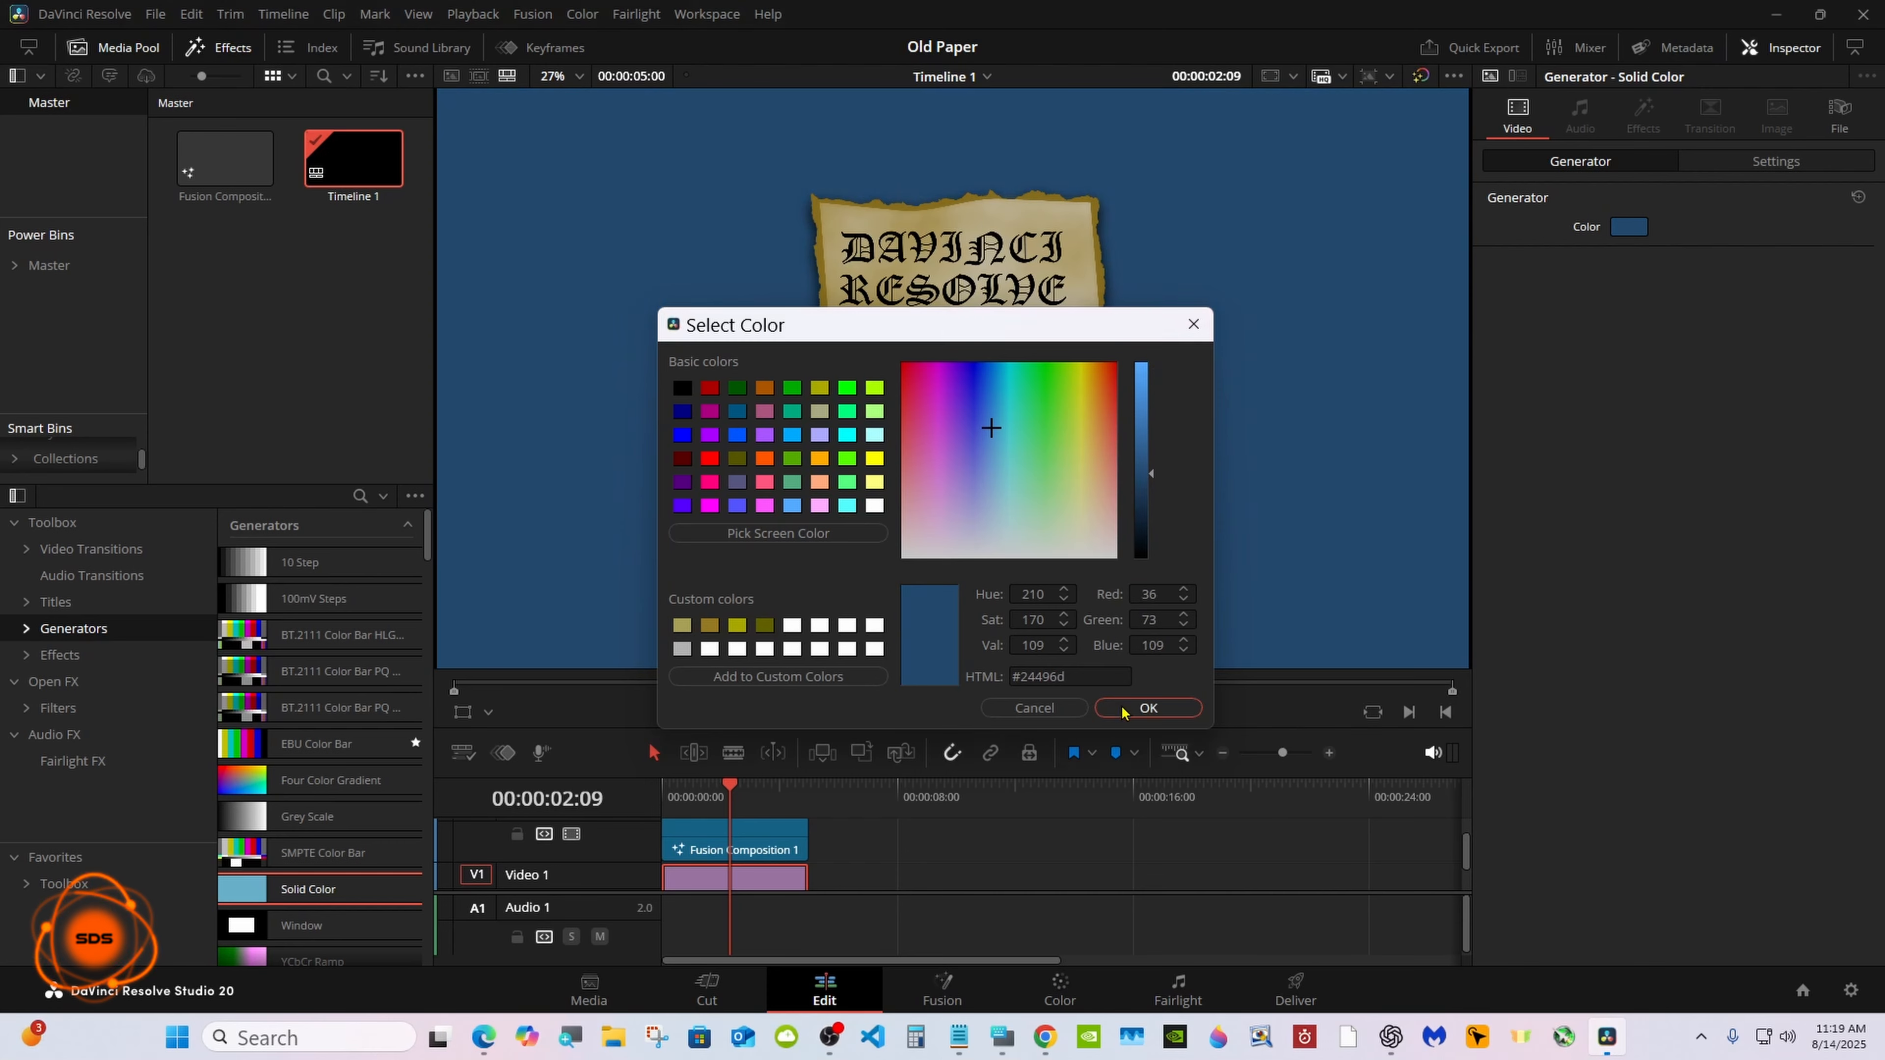
click(1147, 708)
click(735, 849)
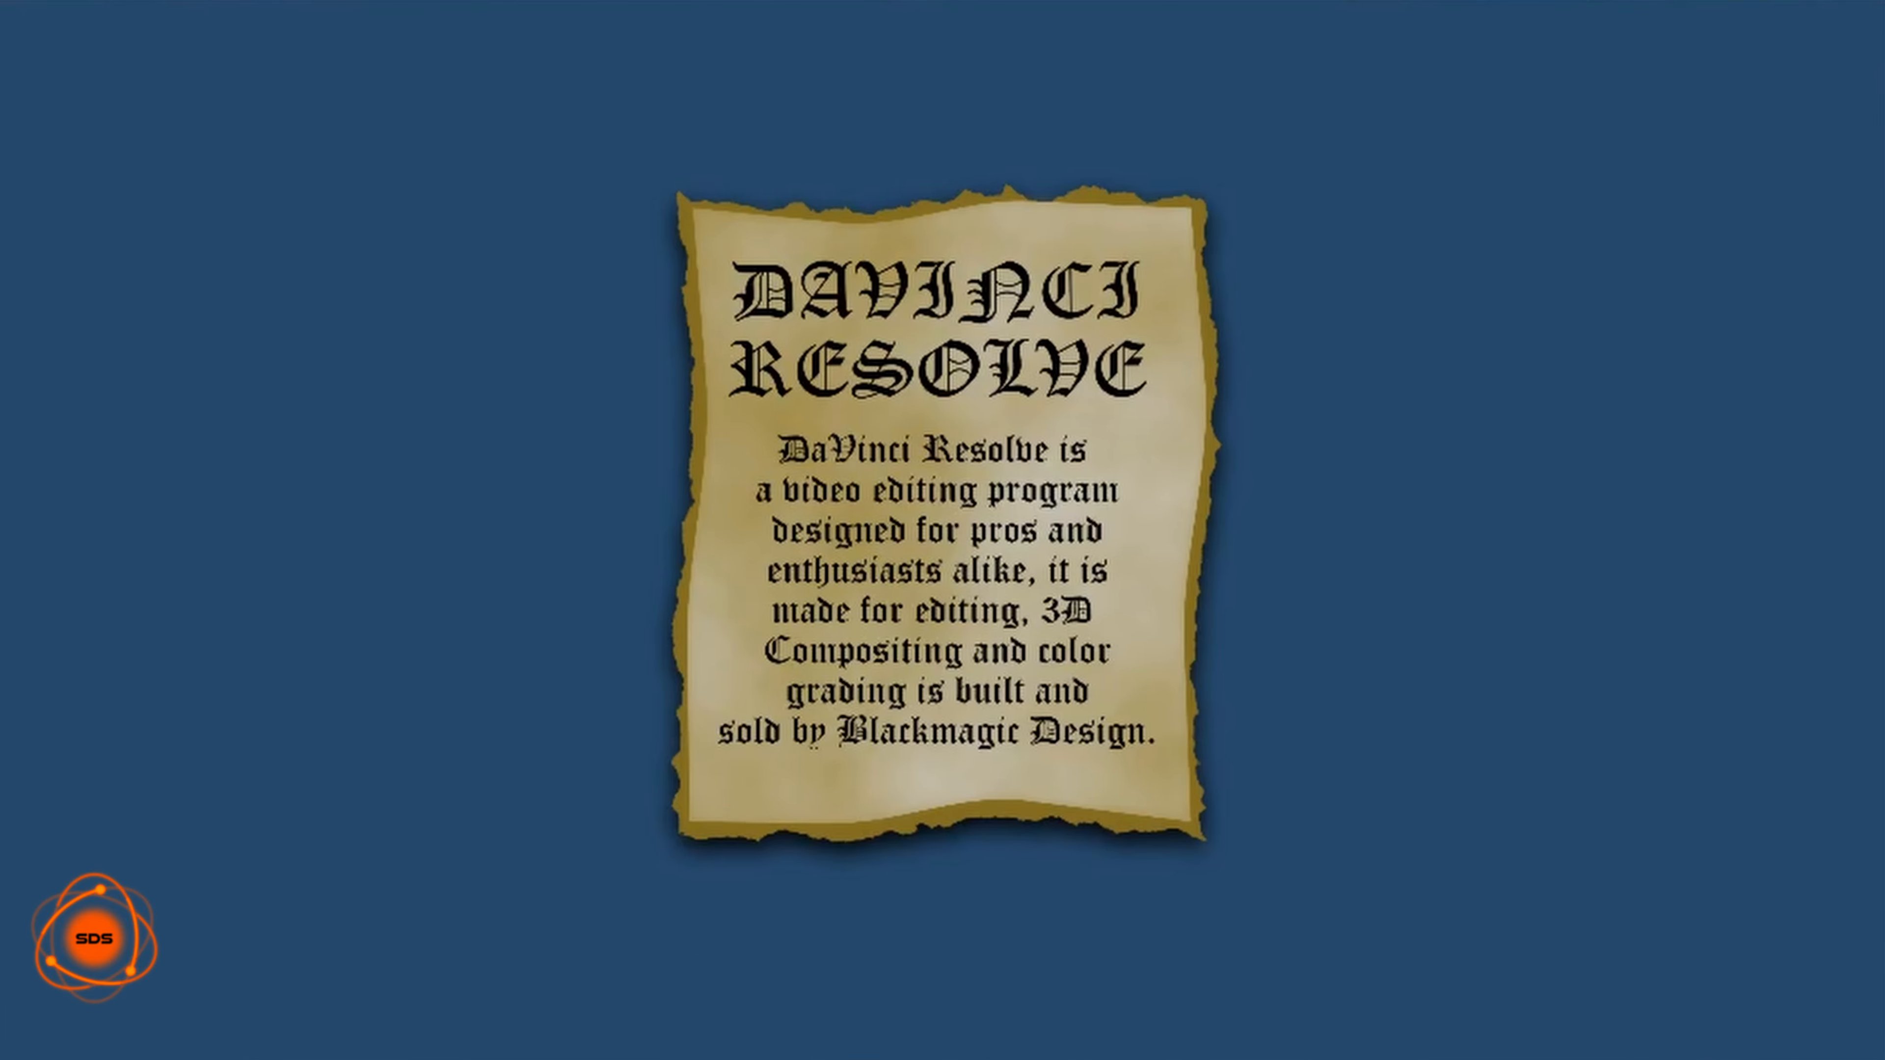